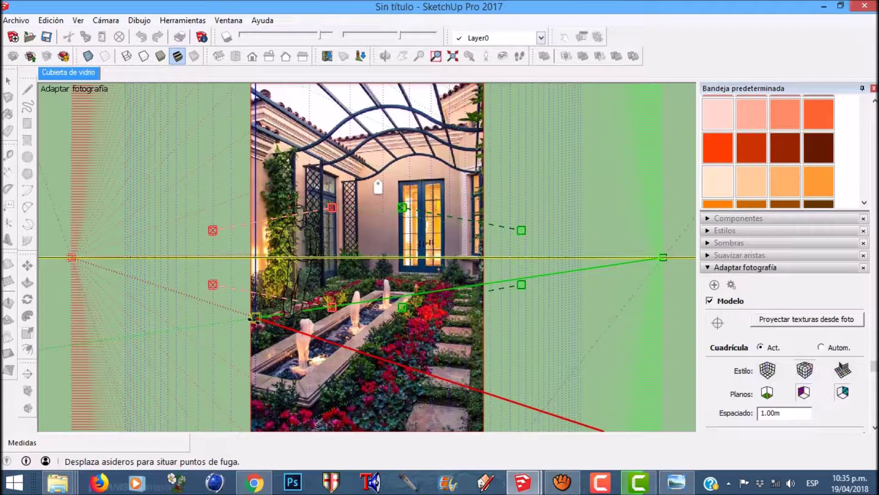
Place the photo match axis origin precisely on the fountain border's nearest upper corner
drag(311, 317, 320, 359)
drag(303, 392, 303, 392)
scroll(298, 418, up, 6)
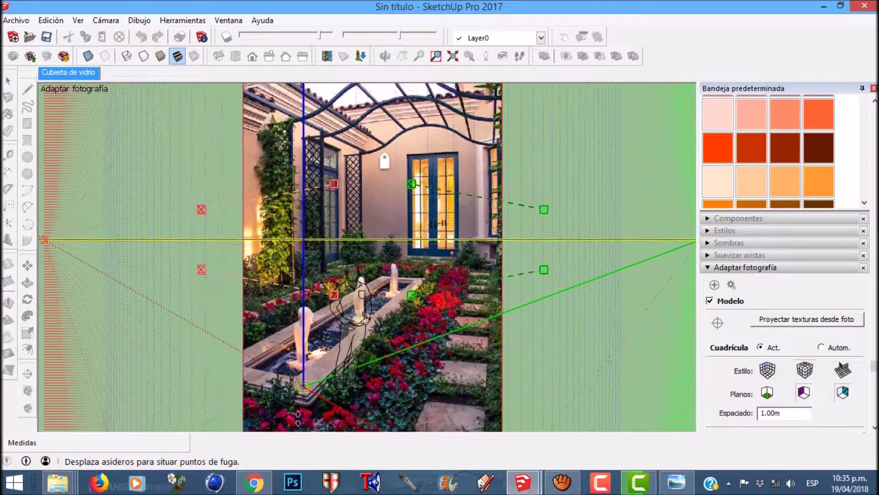
scroll(305, 376, up, 2)
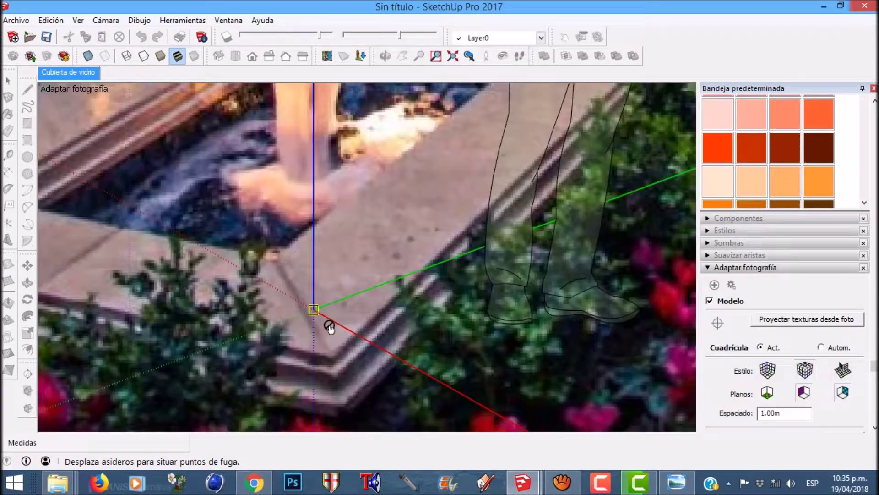
drag(314, 312, 332, 366)
scroll(333, 369, up, 2)
scroll(333, 371, down, 2)
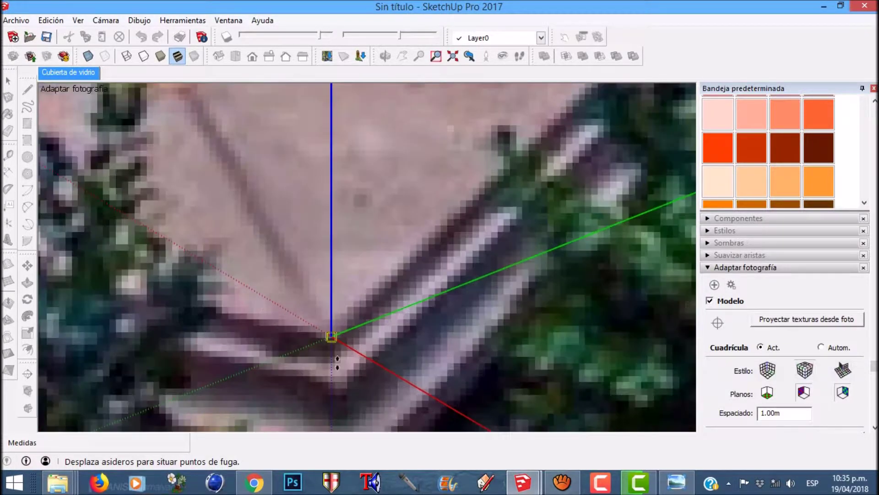
scroll(229, 376, down, 3)
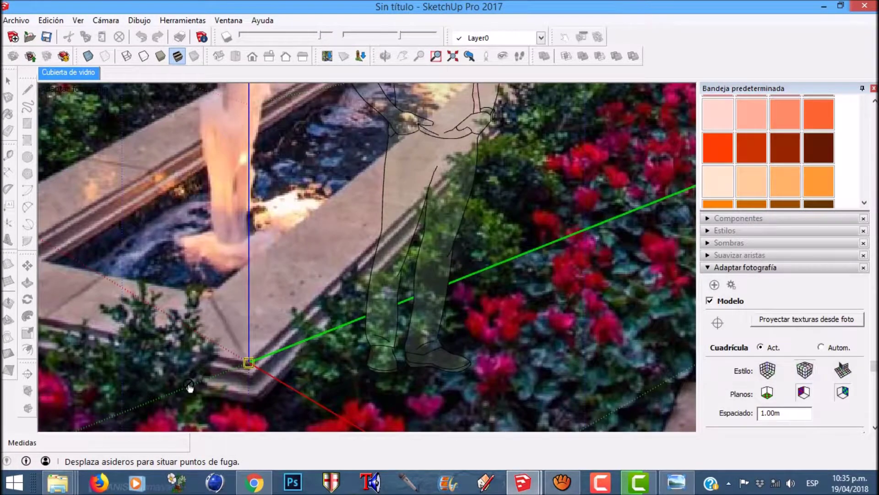
Move the upper green perspective bar onto the pergola's left straight beam, with its far end just past where the beam meets the rear arch
scroll(190, 387, down, 5)
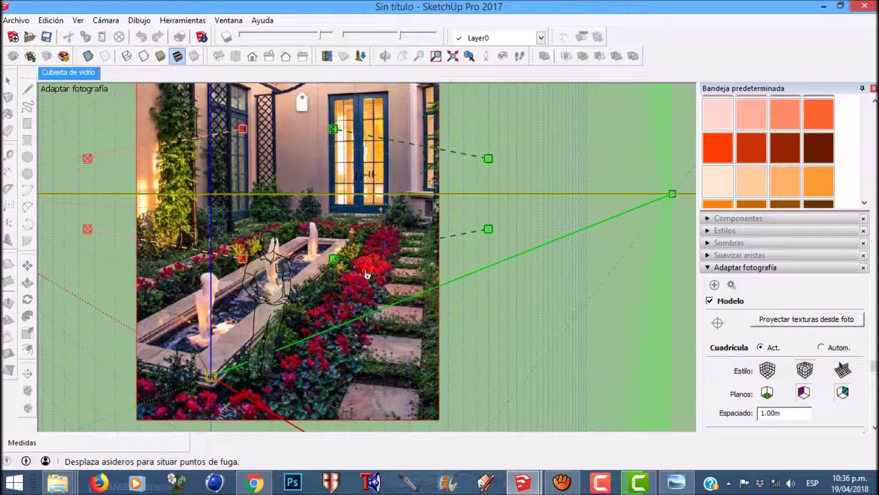
scroll(380, 284, down, 2)
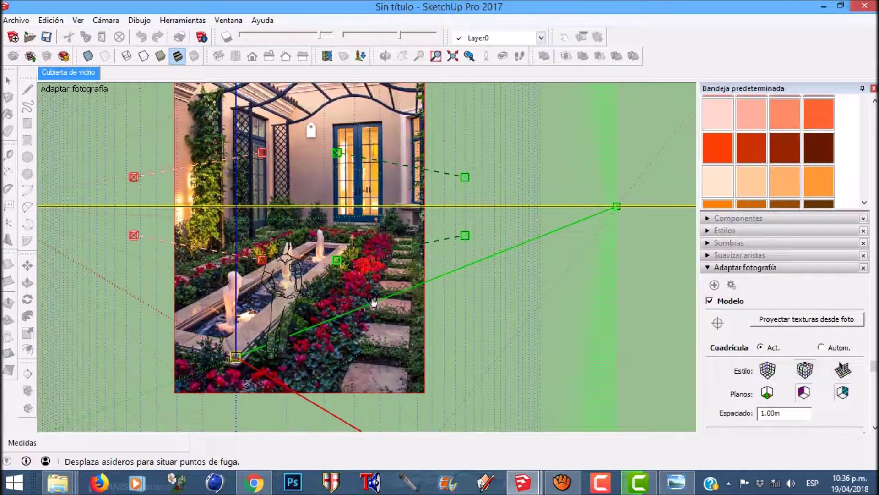
scroll(371, 307, down, 1)
scroll(369, 311, down, 1)
scroll(368, 160, down, 1)
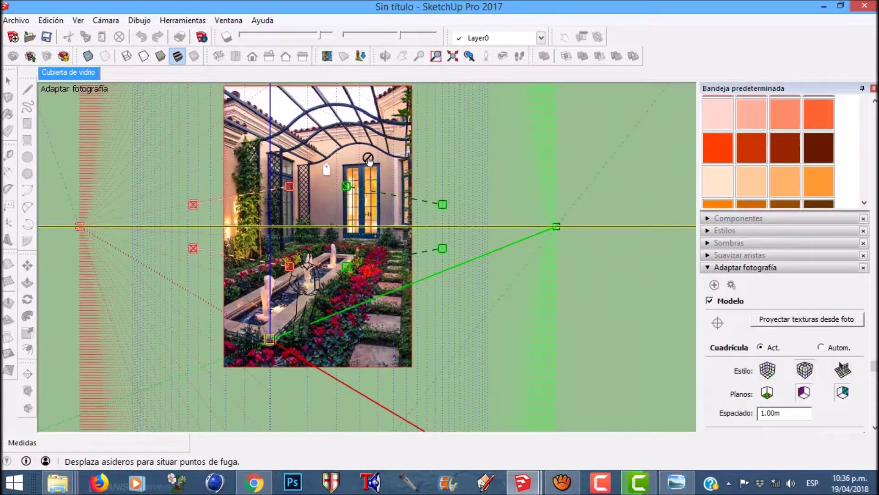
scroll(346, 89, down, 1)
scroll(351, 114, up, 1)
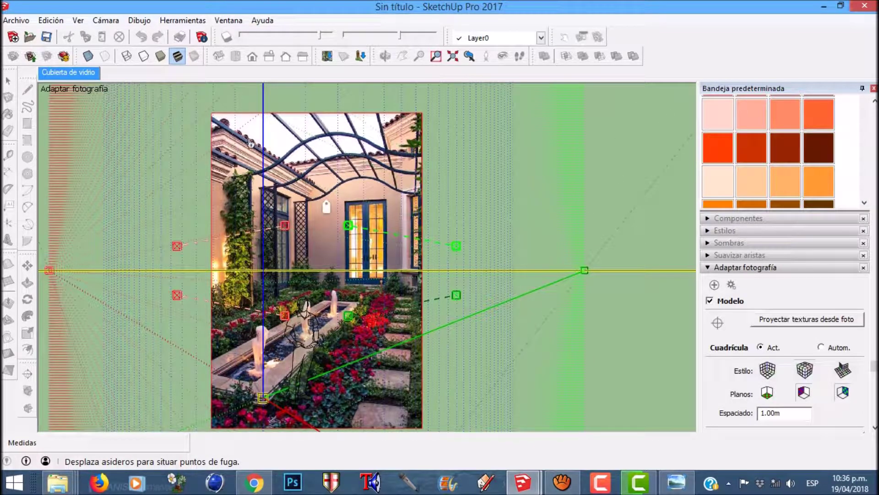
drag(402, 235, 241, 139)
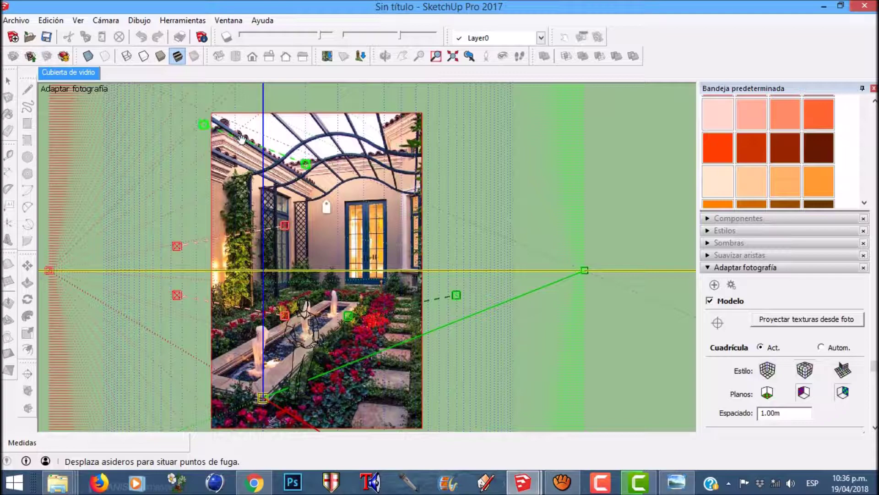
scroll(223, 105, up, 2)
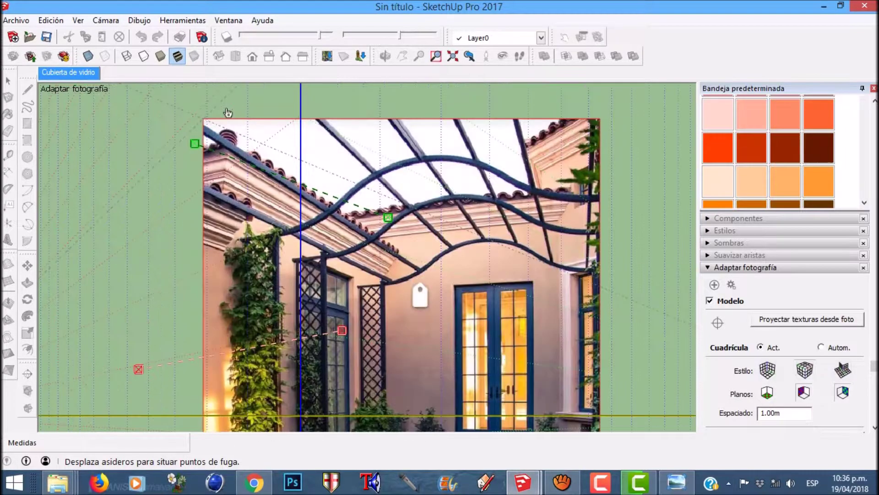
scroll(348, 176, up, 1)
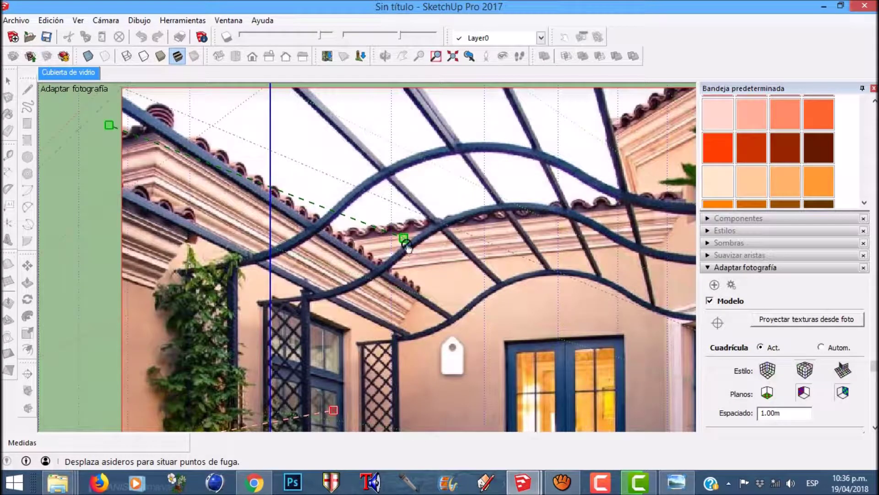
drag(403, 238, 471, 330)
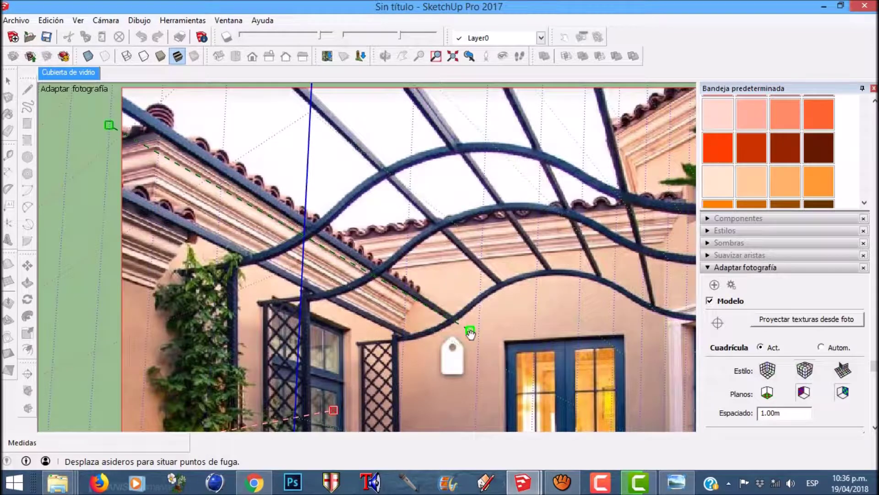
Fine-tune both ends of the green perspective bar so it follows the lower edge of the pergola's left beam
scroll(138, 90, up, 1)
scroll(121, 117, up, 4)
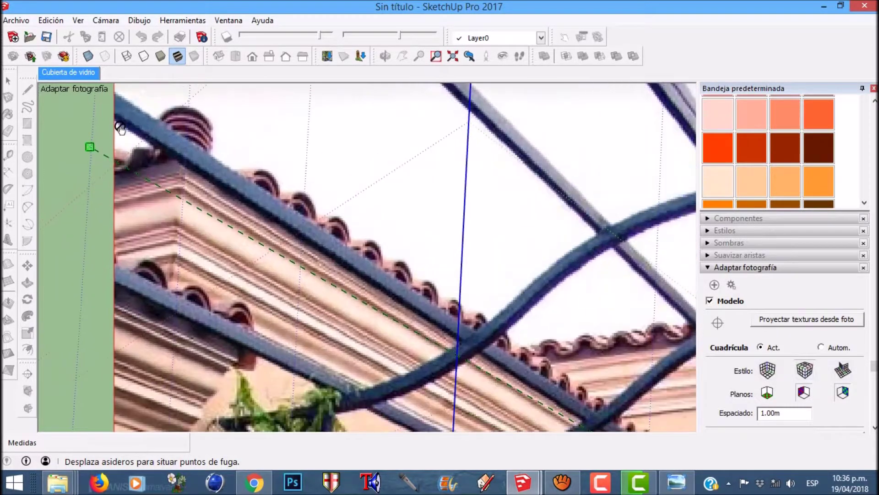
drag(76, 160, 94, 96)
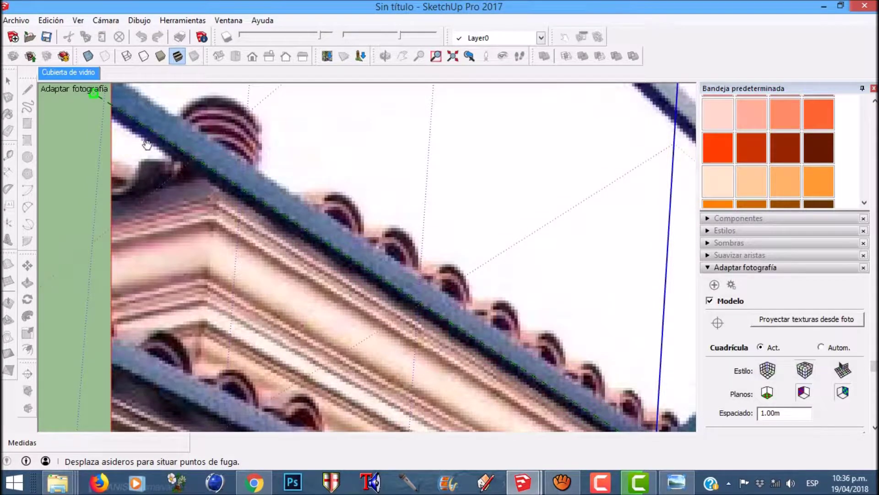
scroll(146, 145, down, 6)
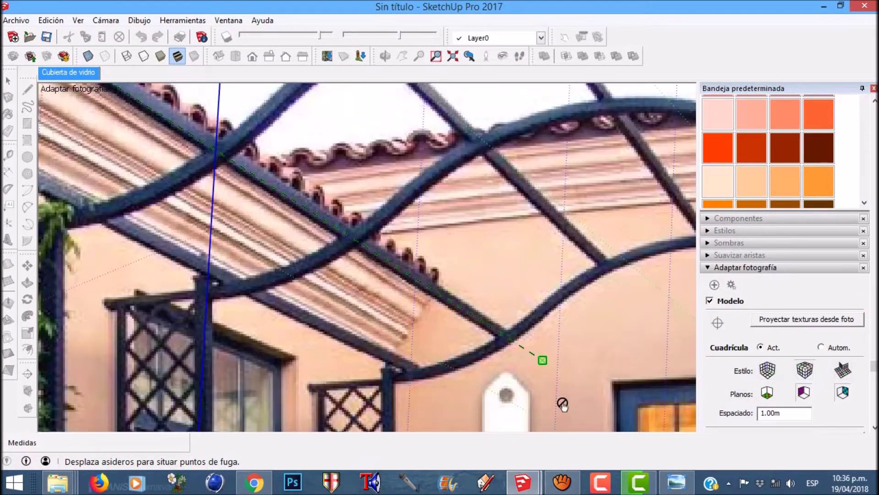
scroll(562, 404, up, 3)
drag(534, 352, 535, 356)
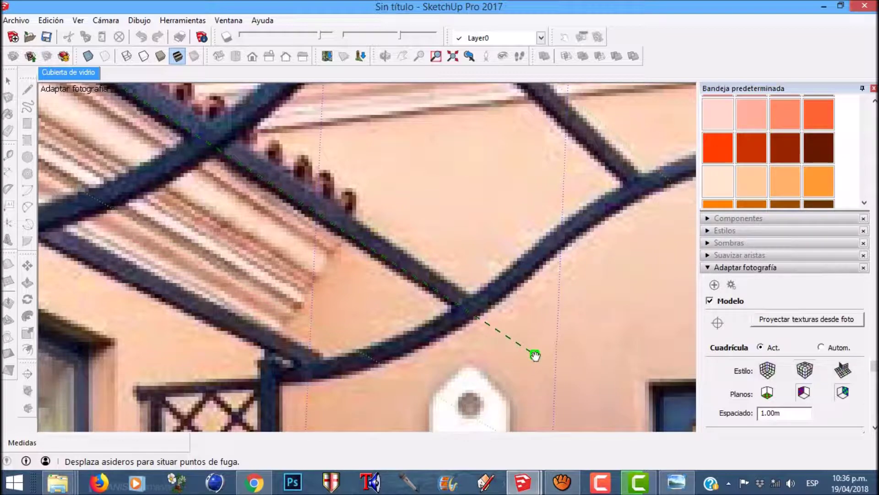
scroll(540, 377, down, 2)
scroll(540, 378, down, 3)
scroll(177, 157, up, 5)
scroll(183, 144, down, 5)
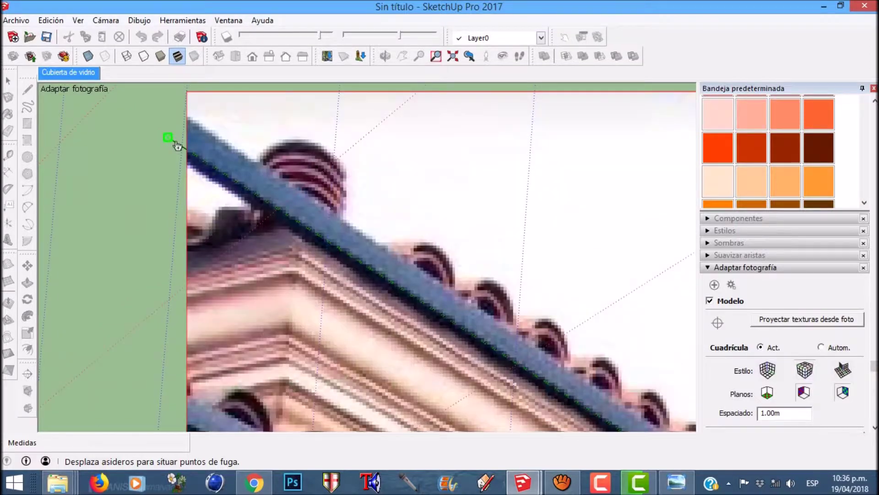
Move the second green perspective bar onto the pergola's second rafter from the right and align its near end at the photo's upper edge
scroll(333, 152, down, 6)
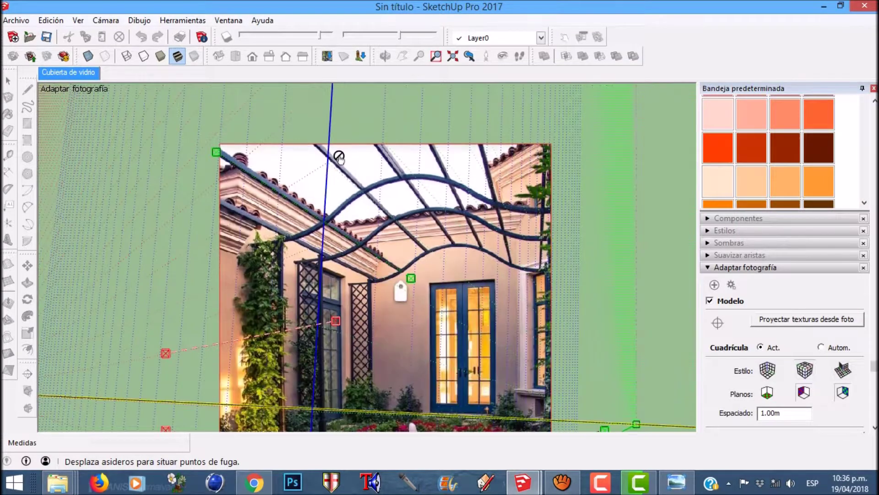
drag(473, 359, 399, 148)
scroll(412, 123, up, 2)
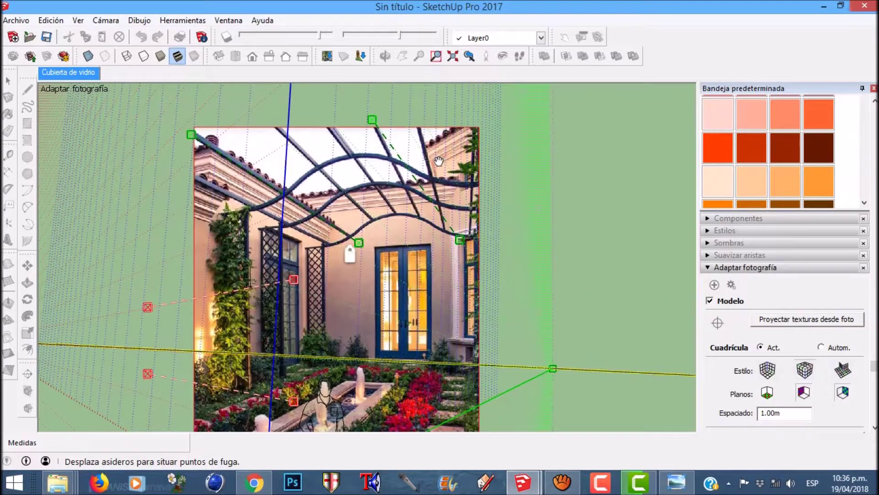
scroll(438, 161, up, 3)
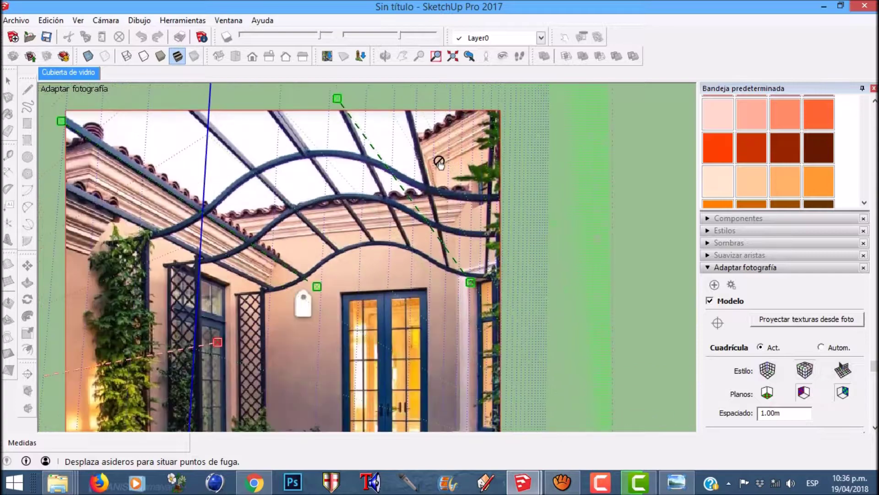
drag(474, 299, 440, 327)
scroll(328, 95, up, 2)
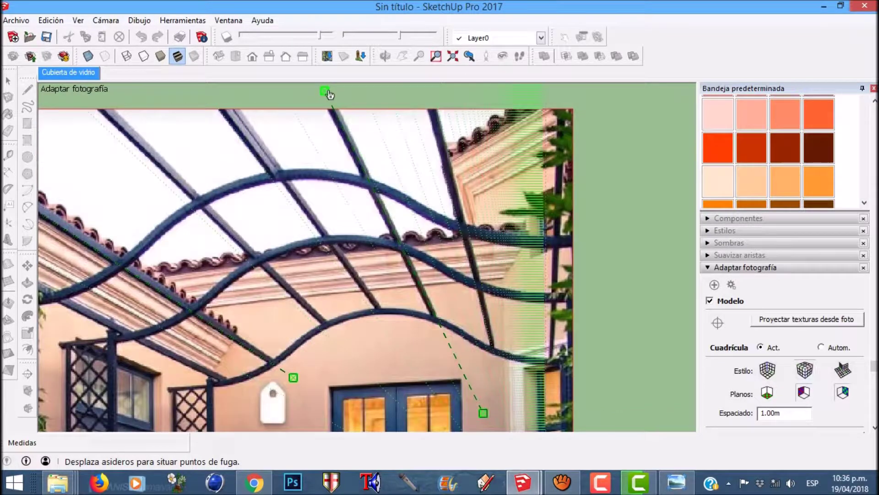
scroll(329, 94, up, 3)
drag(325, 97, 349, 150)
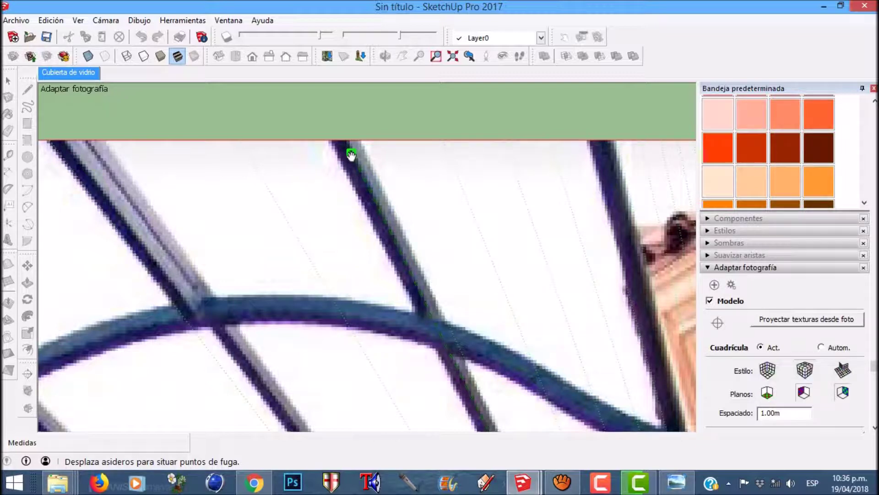
Fine-tune the far end of the second green perspective bar so it follows the rafter past the rear arch
scroll(326, 145, down, 6)
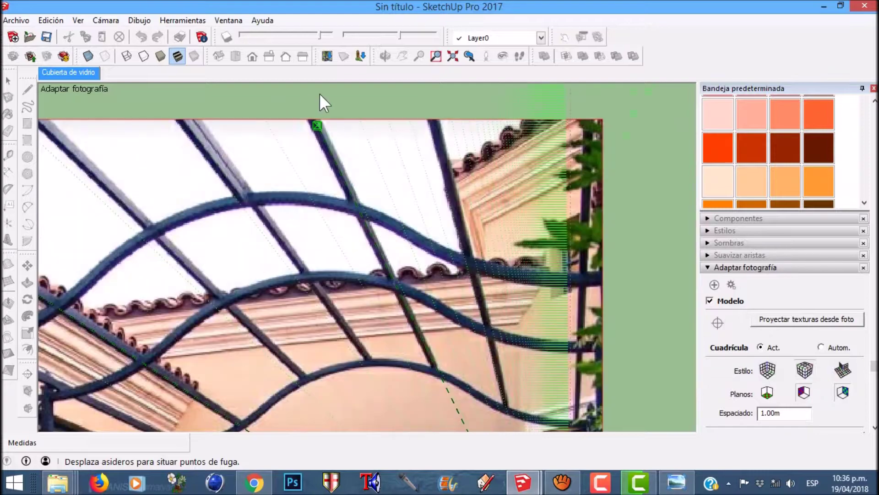
scroll(433, 319, up, 2)
scroll(433, 319, up, 1)
drag(434, 365, 381, 260)
scroll(378, 247, up, 3)
scroll(414, 305, up, 1)
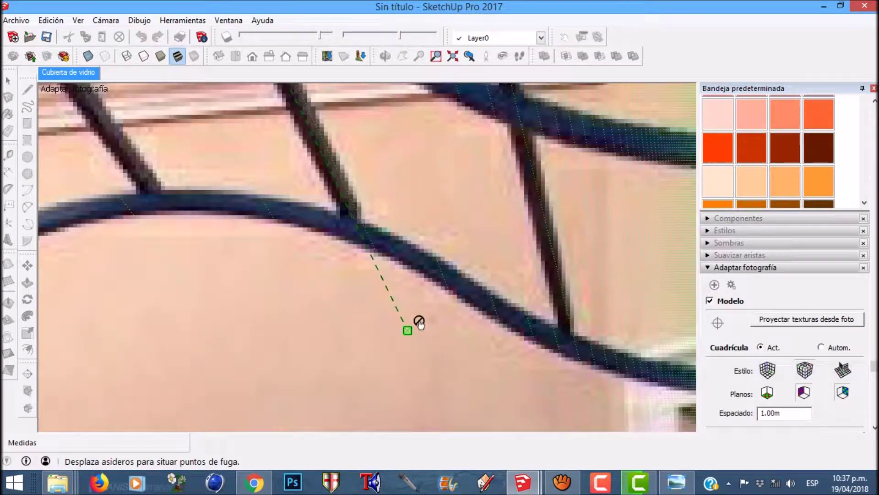
drag(409, 335, 412, 338)
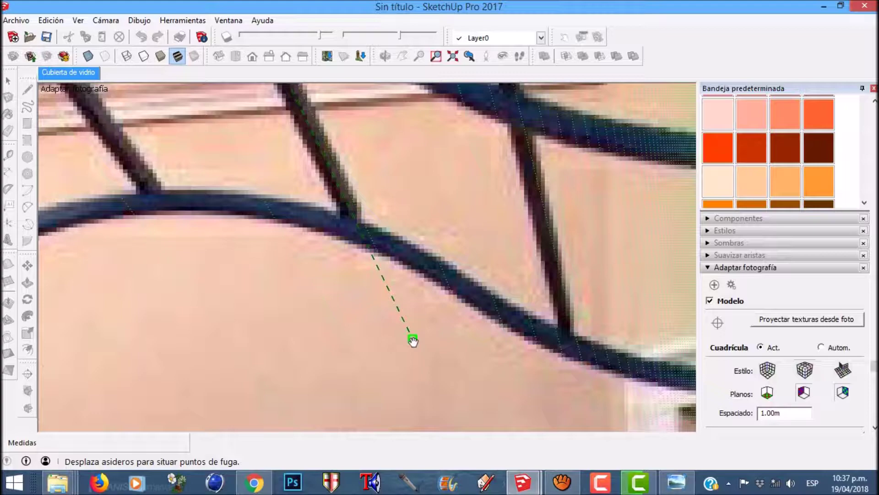
drag(412, 338, 412, 339)
Move the upper red perspective bar to the back wall and set its ends along the cornice's lower edge
scroll(387, 286, down, 3)
scroll(422, 195, down, 1)
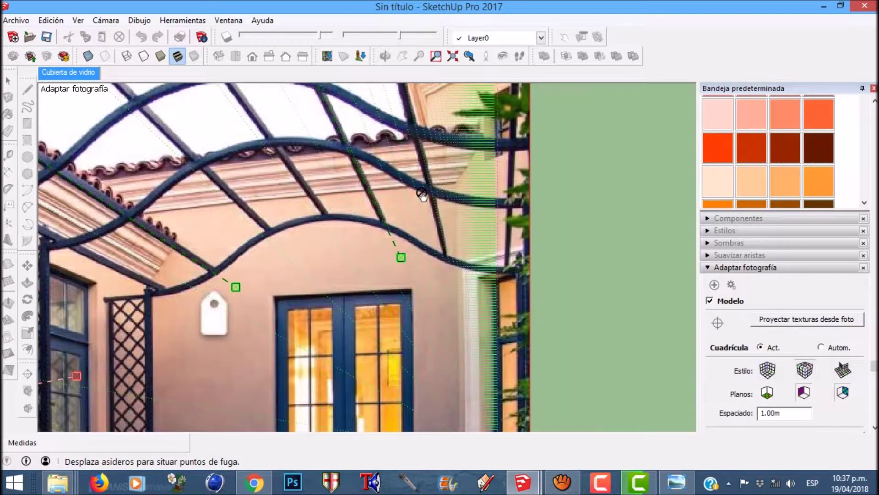
scroll(423, 194, down, 3)
scroll(250, 269, up, 2)
drag(249, 269, 418, 173)
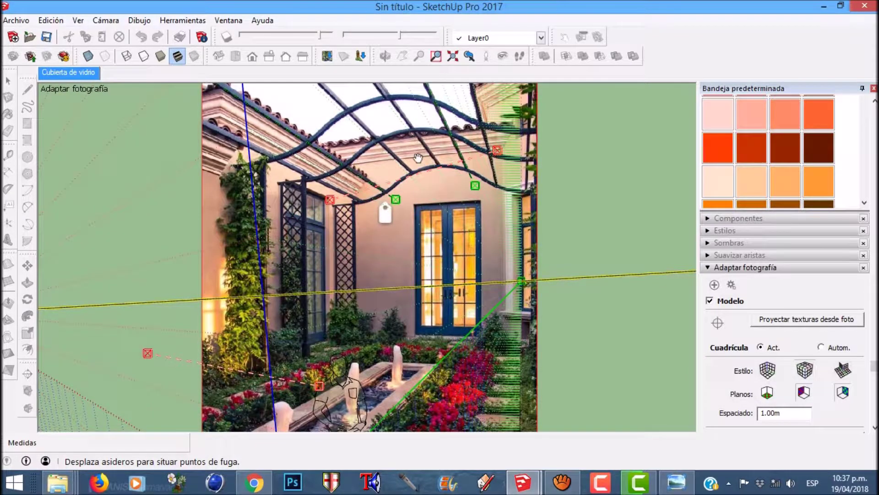
scroll(417, 158, up, 5)
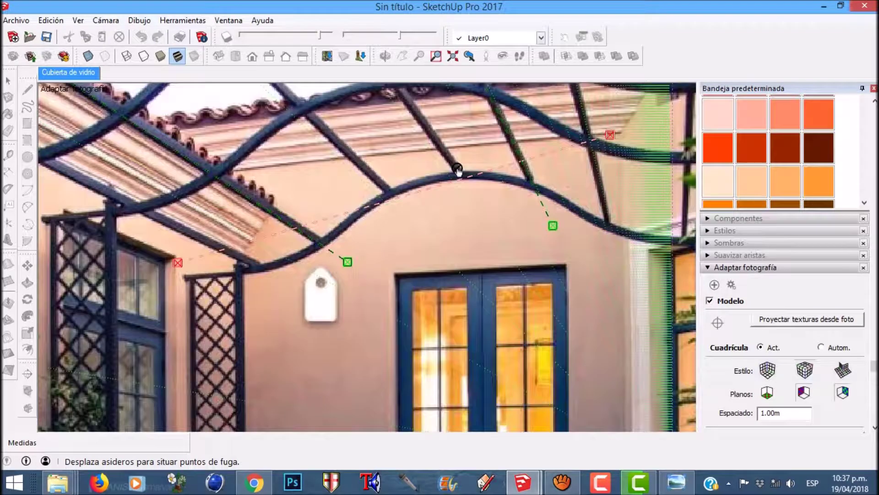
drag(178, 263, 252, 172)
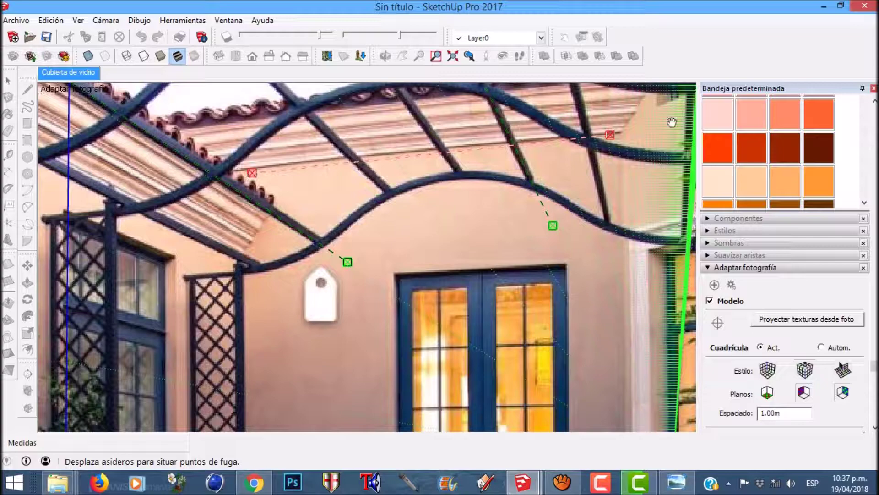
scroll(659, 126, up, 5)
drag(532, 155, 559, 148)
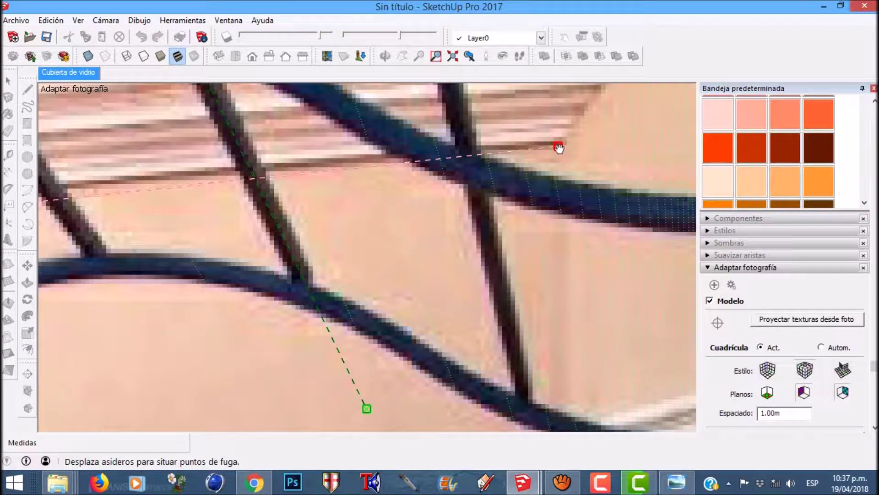
Fine-tune both ends of the upper red perspective bar so it follows the lower edge of the back wall's cornice
scroll(653, 151, down, 6)
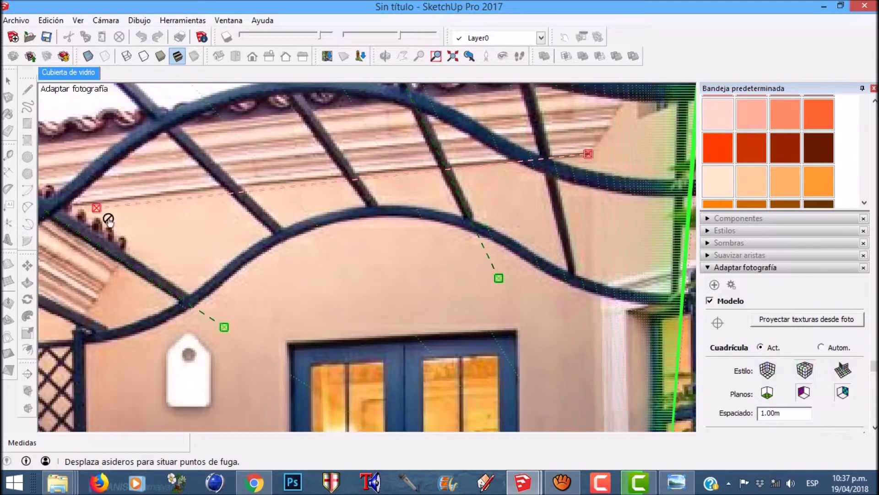
scroll(108, 220, up, 6)
scroll(80, 211, up, 2)
mouse_move(103, 191)
mouse_down()
mouse_move(76, 189)
mouse_move(108, 182)
mouse_up()
scroll(108, 185, down, 6)
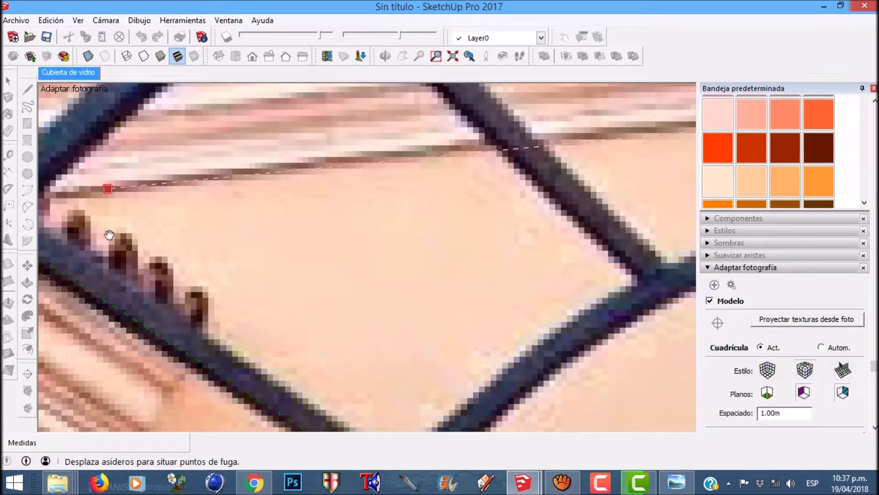
scroll(614, 174, up, 3)
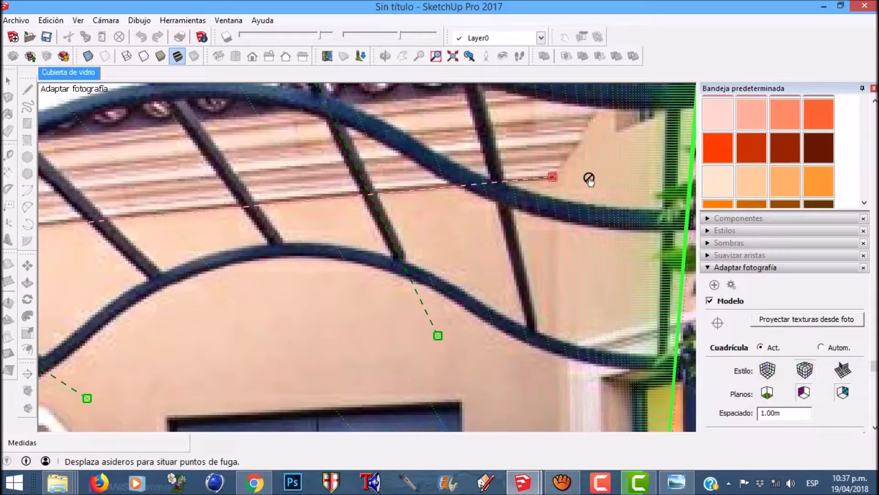
scroll(587, 179, down, 4)
scroll(542, 180, up, 3)
scroll(542, 179, up, 3)
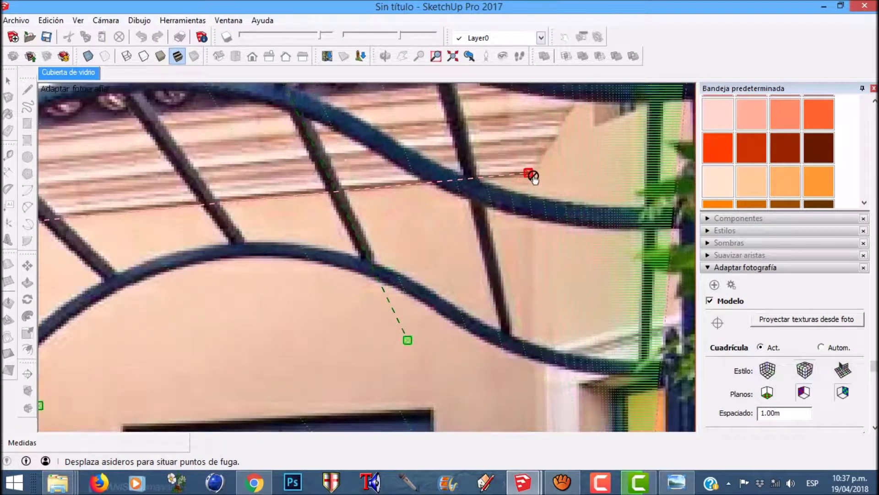
drag(529, 177, 526, 173)
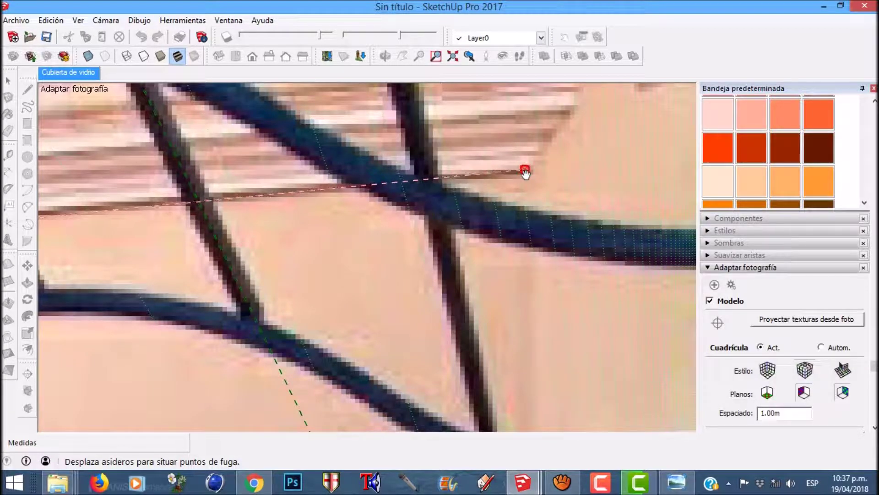
Move the lower red perspective bar from the flower bed onto the back wall, across the lower part of the double doors
scroll(525, 173, down, 5)
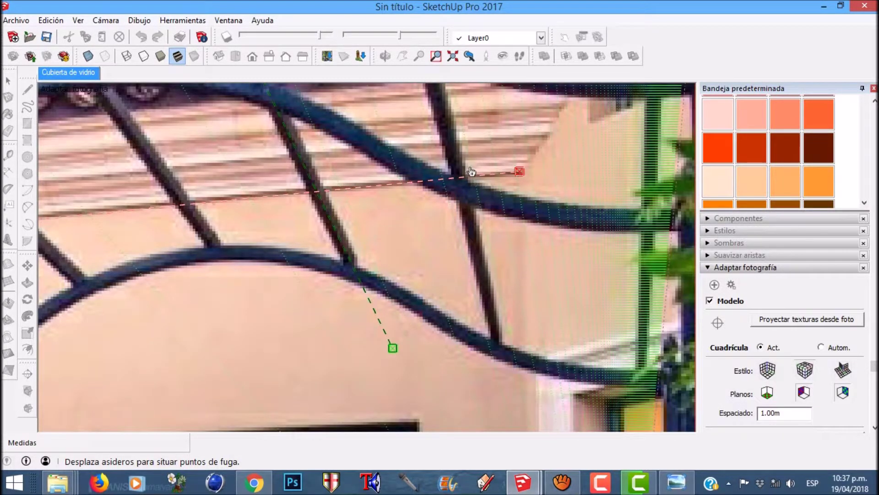
scroll(101, 222, up, 2)
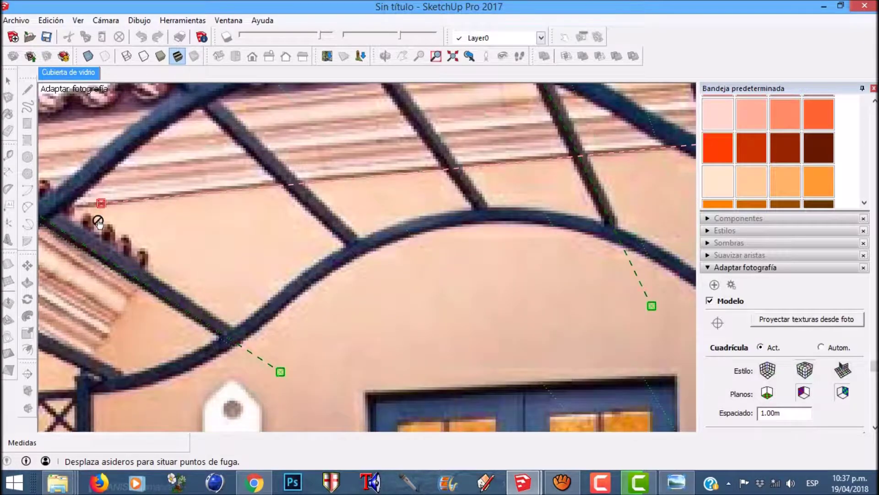
scroll(290, 167, down, 5)
scroll(340, 163, down, 5)
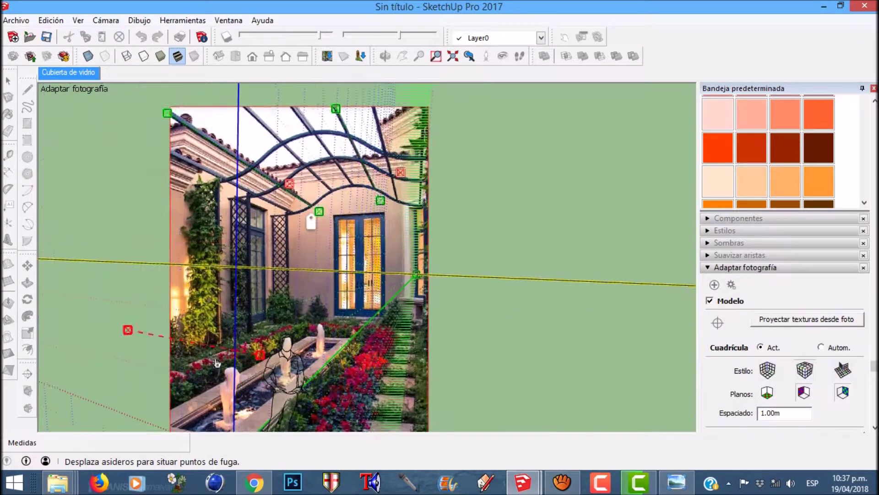
scroll(216, 362, up, 3)
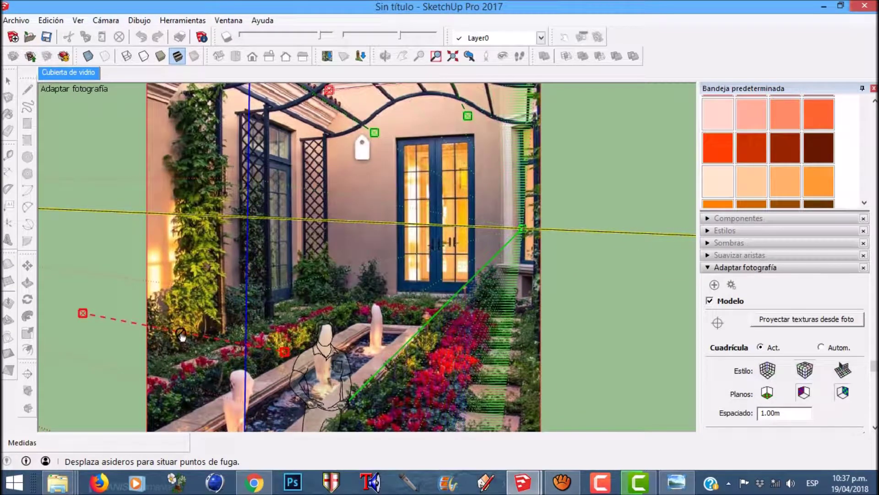
drag(181, 335, 408, 253)
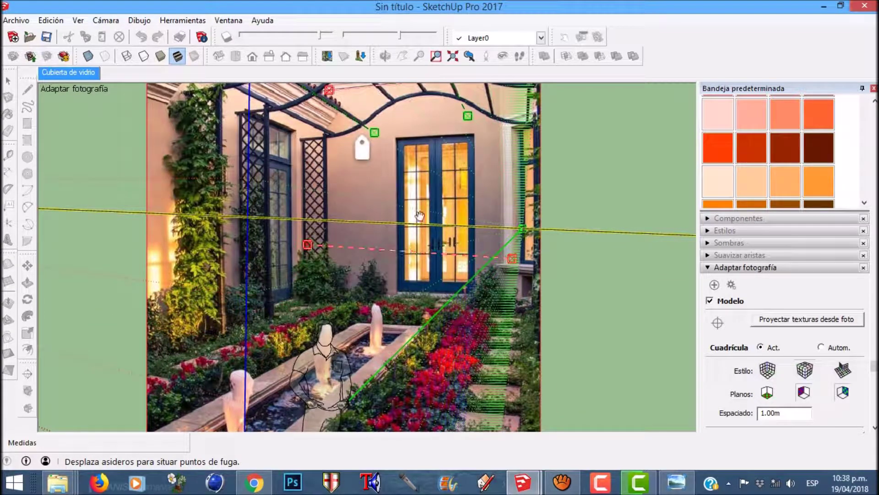
Shorten the lower red perspective bar by bringing both ends onto the double doors near their lowest horizontal muntin
scroll(439, 206, down, 3)
scroll(463, 201, up, 2)
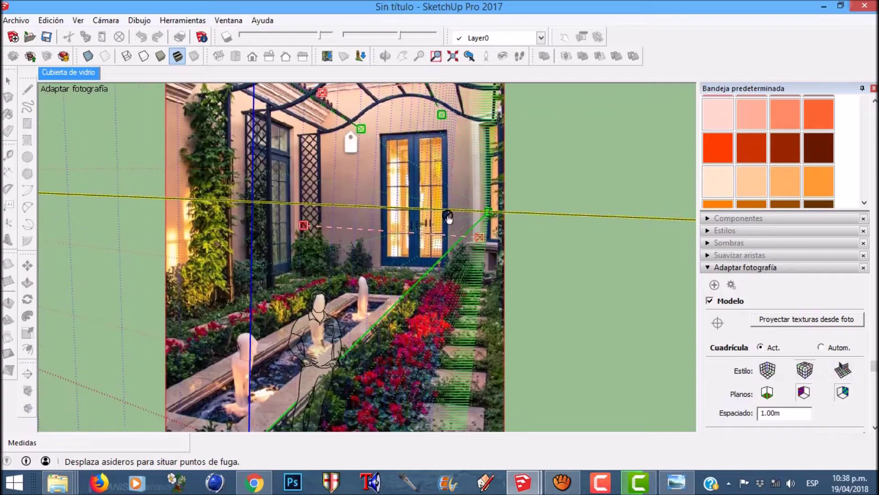
scroll(453, 218, up, 1)
scroll(485, 243, up, 3)
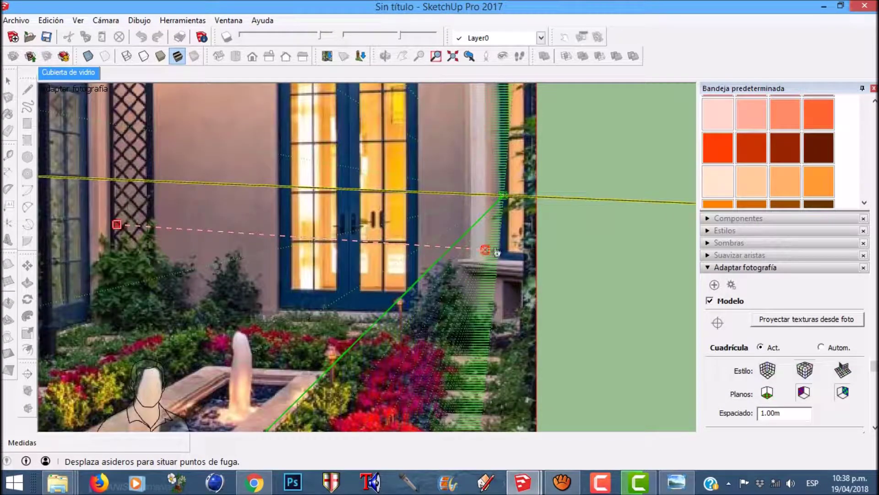
drag(117, 225, 297, 246)
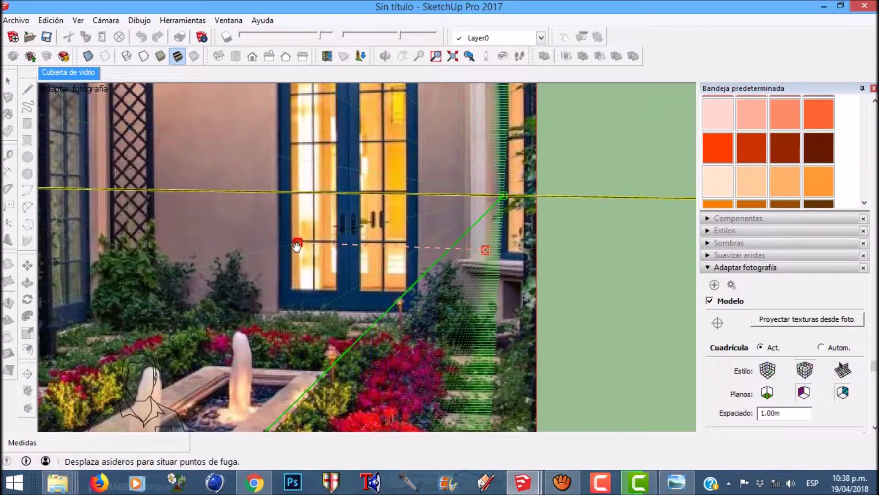
scroll(539, 254, up, 1)
drag(480, 250, 379, 245)
scroll(314, 248, up, 3)
scroll(318, 252, up, 4)
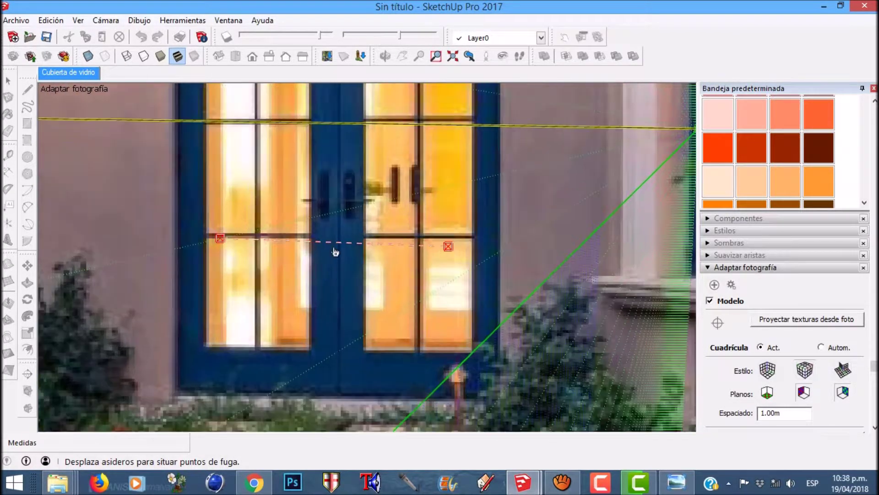
Align the lower red perspective bar with the doors' lowest horizontal muntin, extending both ends to the outer door frame
scroll(321, 249, up, 2)
scroll(275, 244, up, 3)
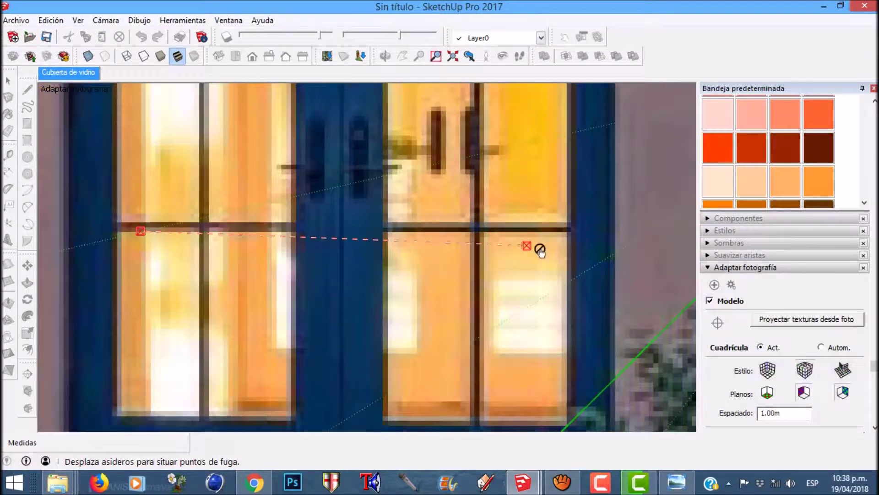
drag(528, 247, 587, 229)
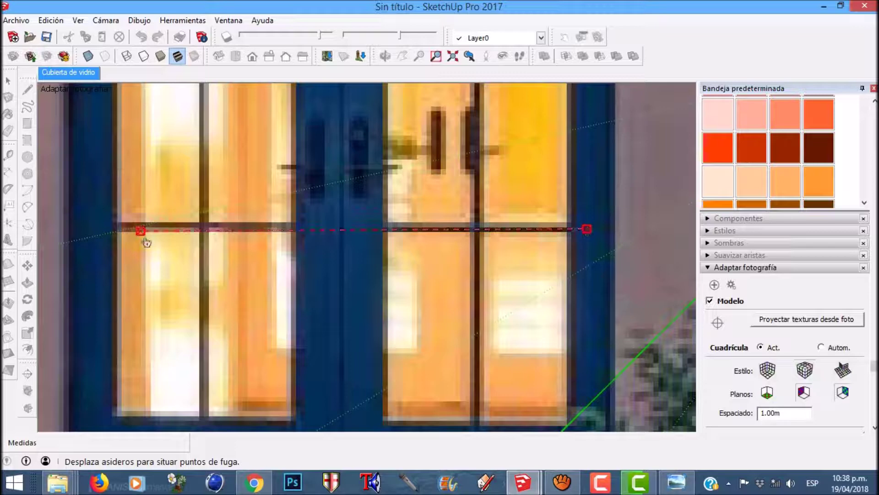
drag(145, 235, 80, 231)
scroll(253, 240, down, 2)
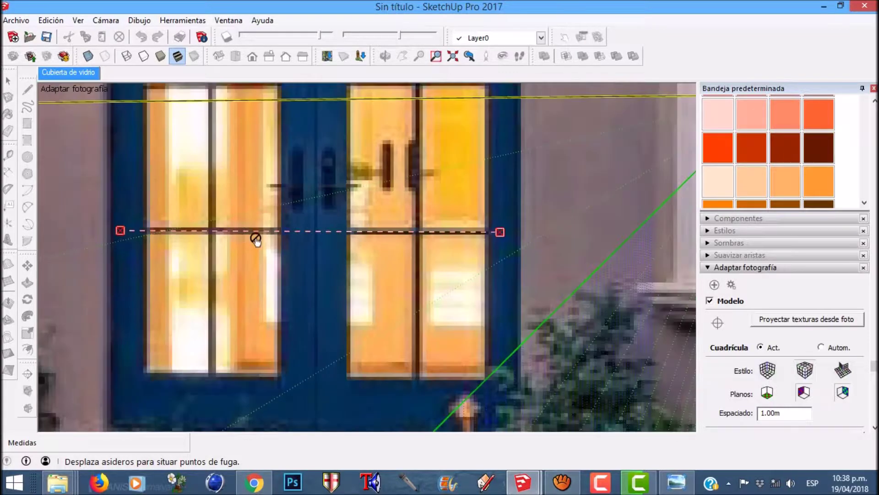
Adjust the photo match scale along the blue axis, enlarging the human figure until its head reaches the horizon line
scroll(394, 275, down, 4)
scroll(396, 275, down, 6)
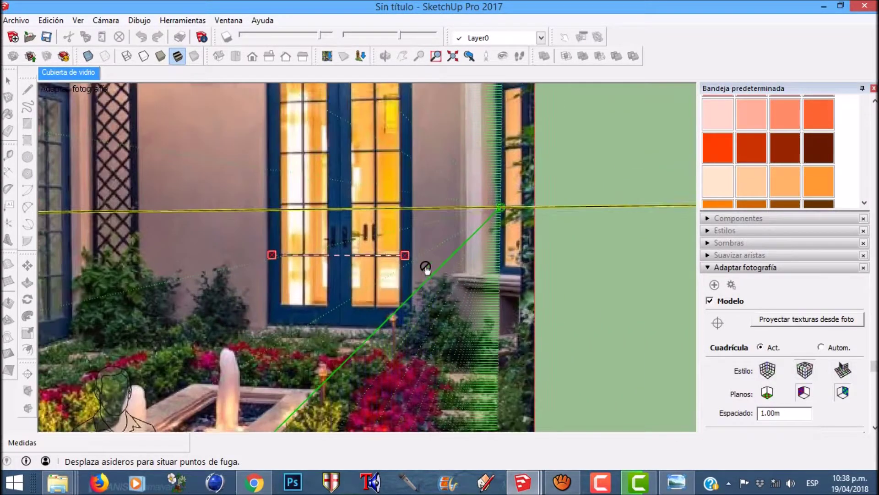
scroll(516, 265, down, 3)
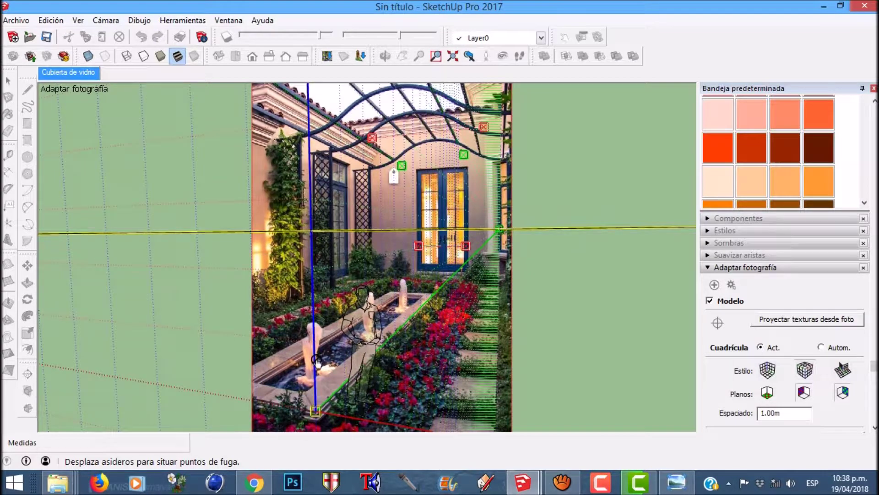
drag(315, 358, 308, 330)
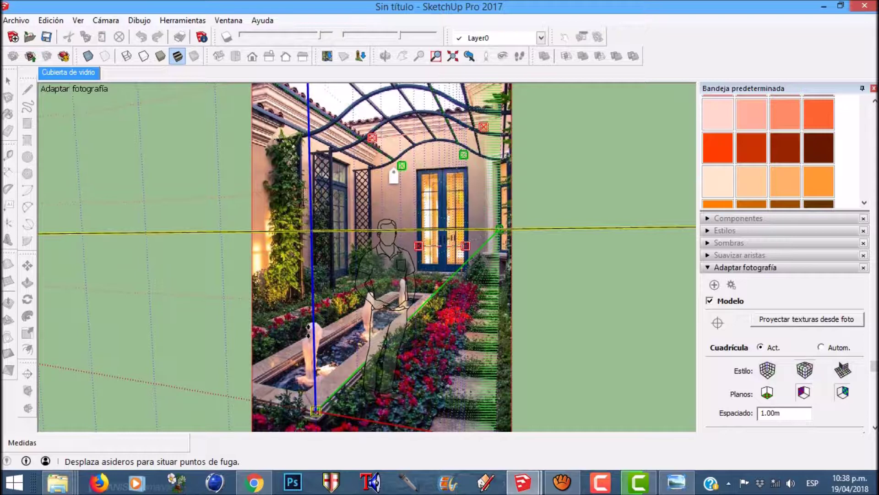
drag(308, 331, 295, 332)
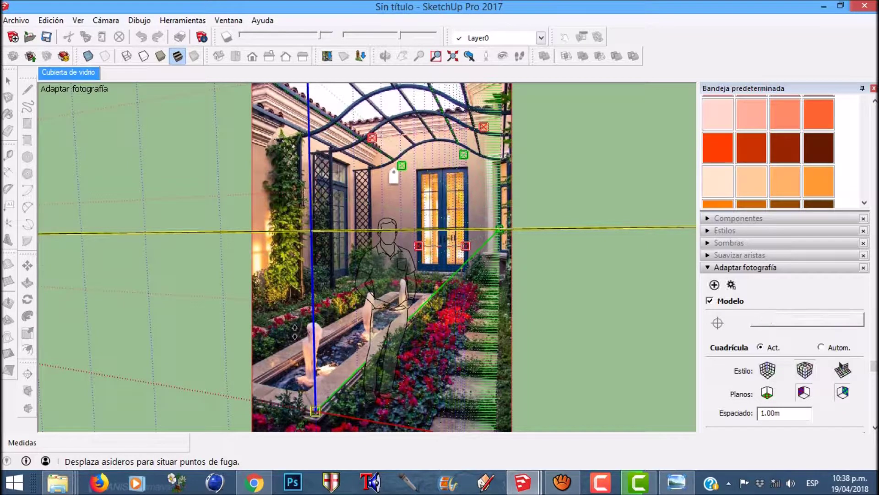
Check the bars against the whole photo and finish the photo match
scroll(448, 268, down, 3)
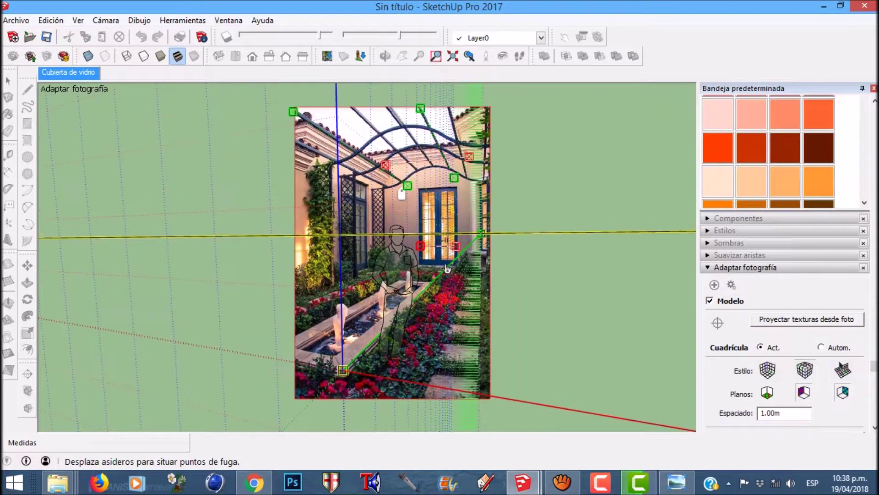
scroll(383, 385, up, 1)
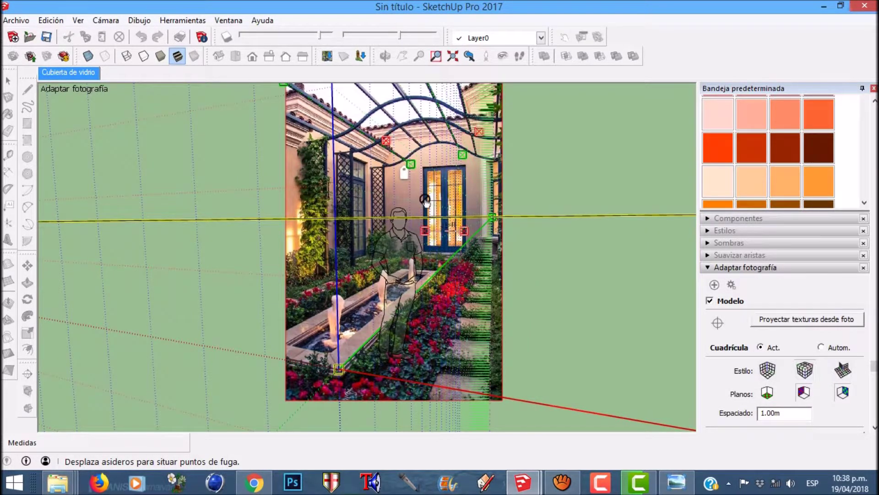
scroll(428, 219, down, 1)
scroll(378, 97, up, 1)
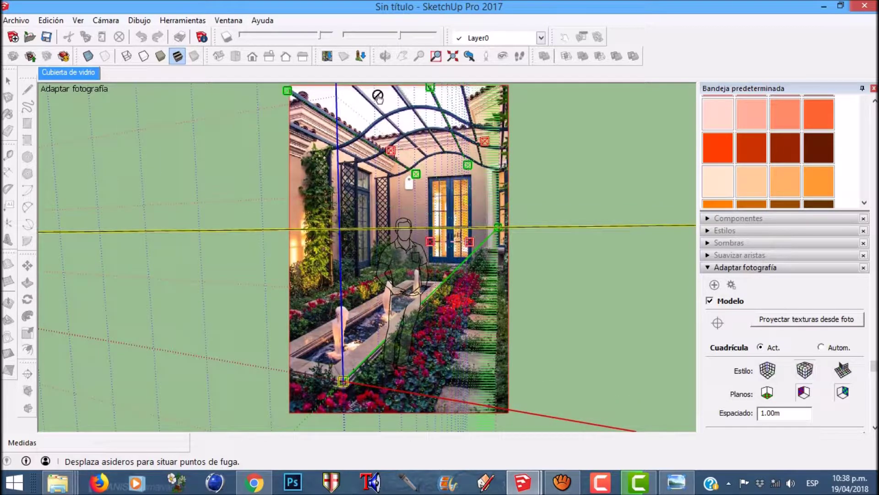
right_click(380, 106)
click(407, 119)
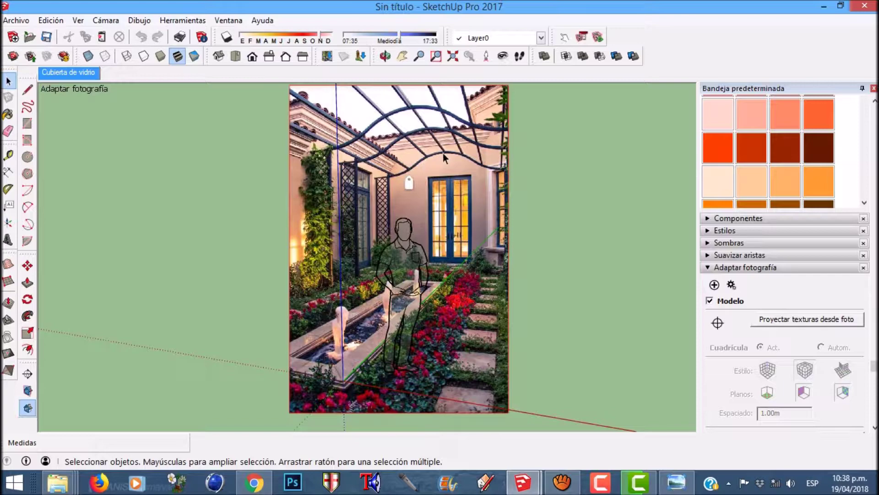
Examine the matched photo around the pergola arches, rafters and back wall
scroll(444, 153, up, 3)
scroll(441, 144, up, 4)
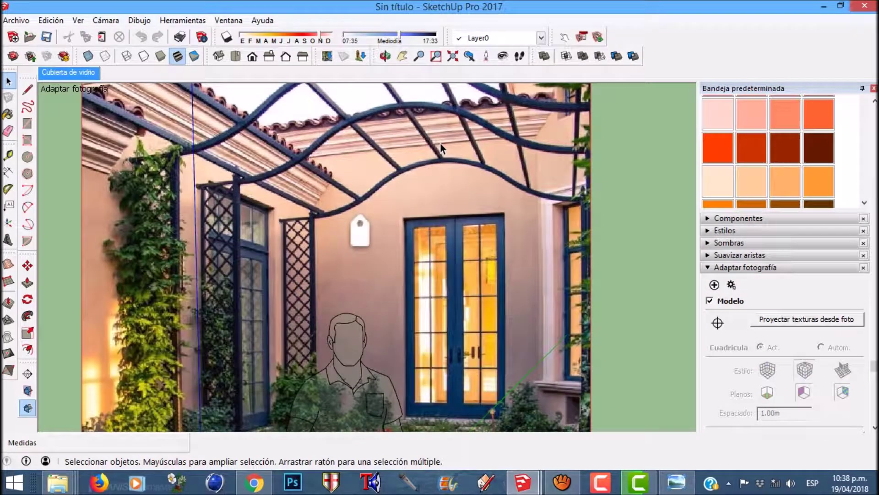
scroll(440, 144, up, 1)
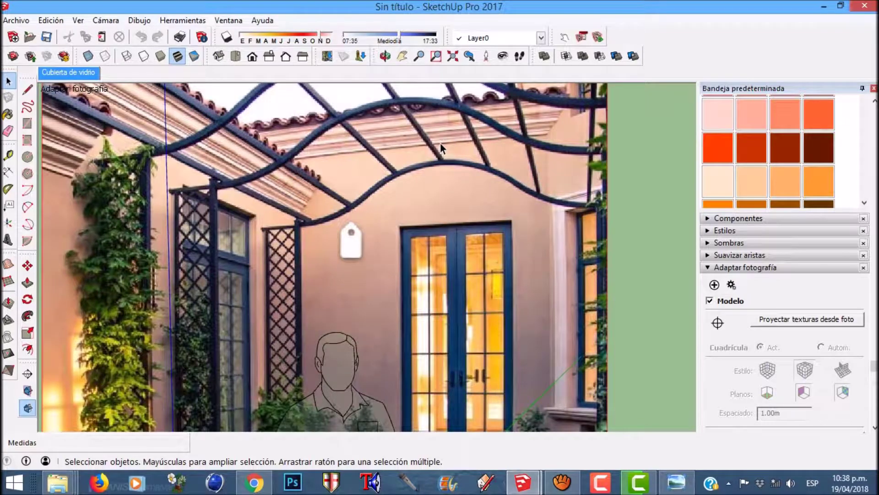
scroll(435, 172, up, 1)
scroll(435, 173, up, 2)
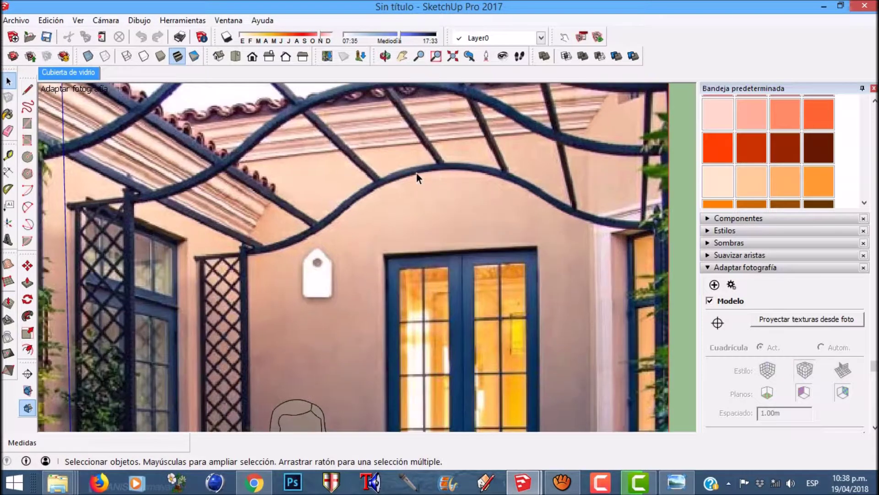
scroll(410, 174, down, 2)
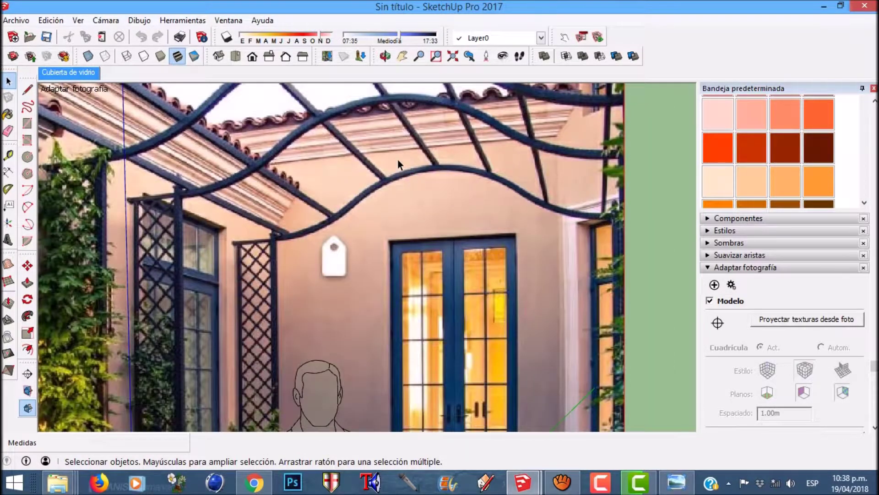
scroll(392, 152, down, 1)
scroll(392, 153, down, 1)
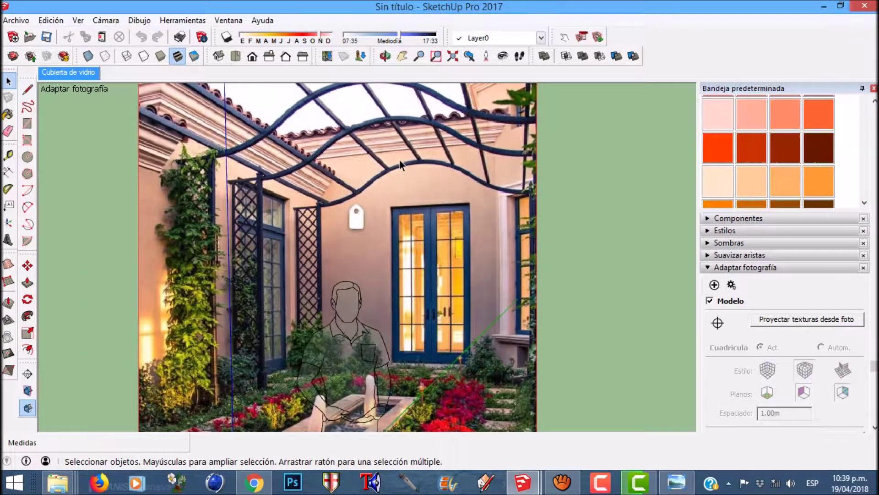
scroll(400, 164, down, 1)
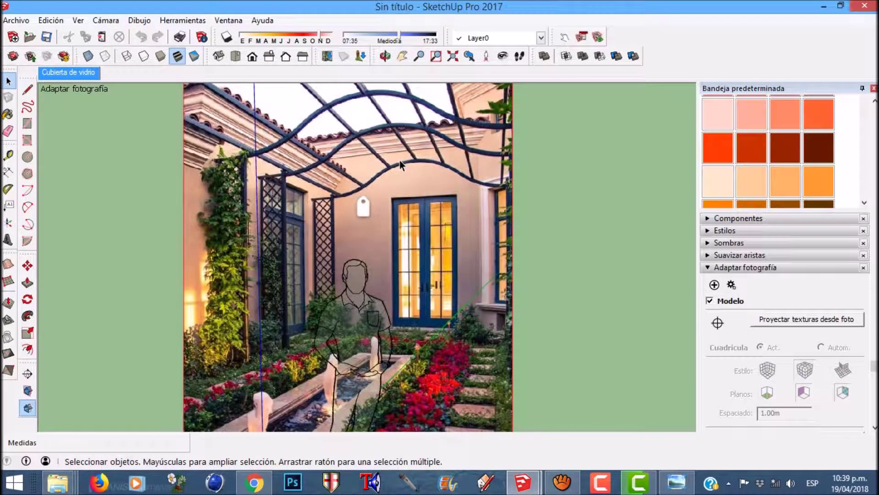
scroll(400, 164, down, 2)
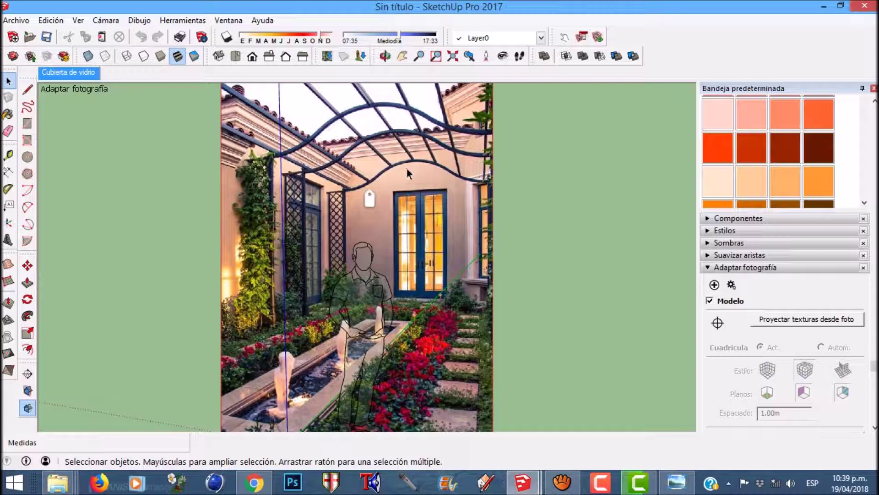
Reopen the photo match for editing and extend the lower red perspective bar's right end just past the door frame
click(732, 285)
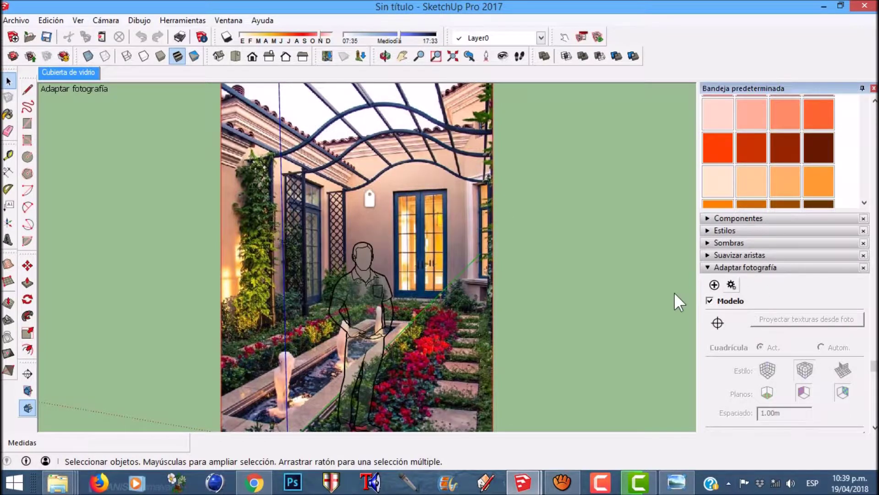
scroll(412, 334, up, 1)
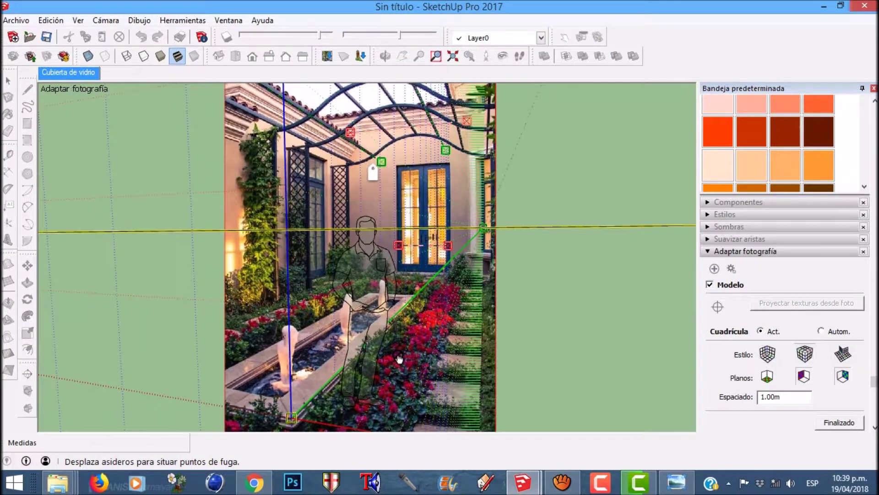
scroll(399, 359, down, 1)
scroll(398, 359, up, 1)
scroll(377, 181, up, 1)
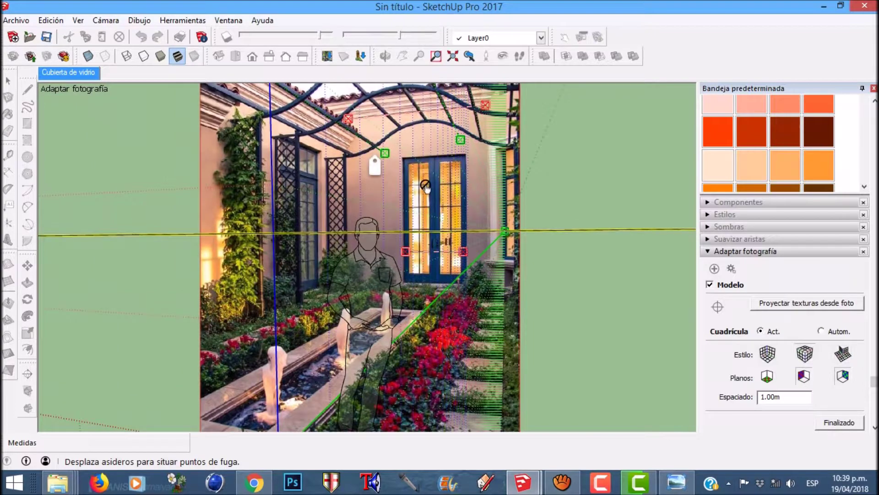
scroll(428, 186, up, 1)
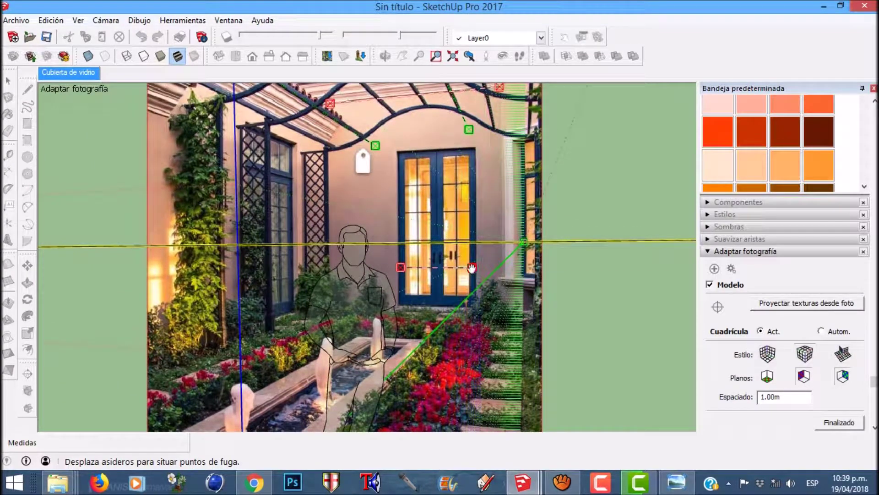
drag(472, 269, 488, 270)
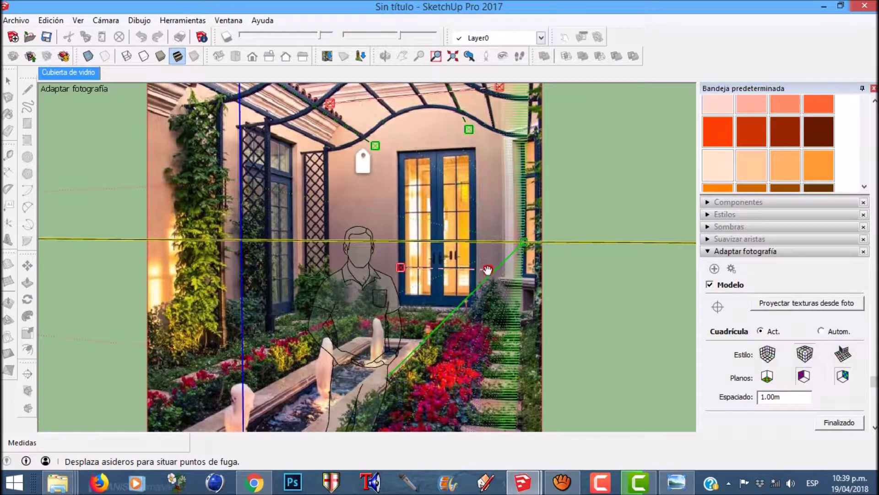
Finish the adjusted photo match and check the axes against the trellis posts
right_click(460, 254)
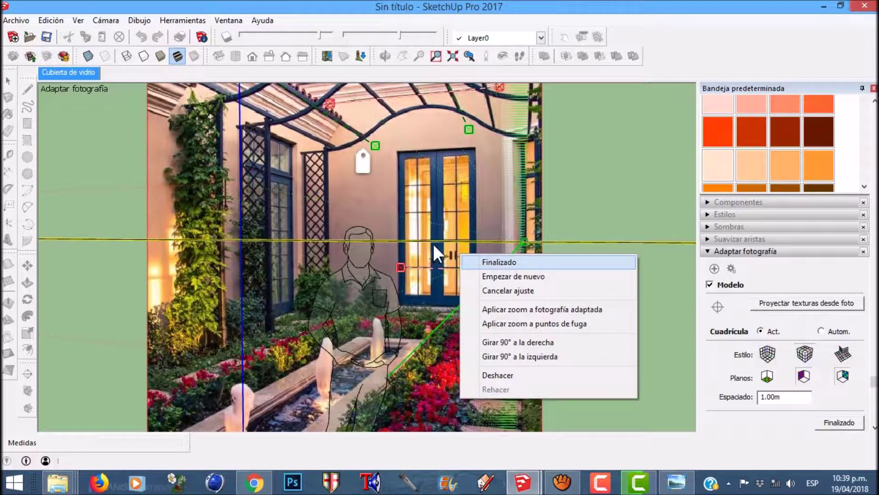
key(Return)
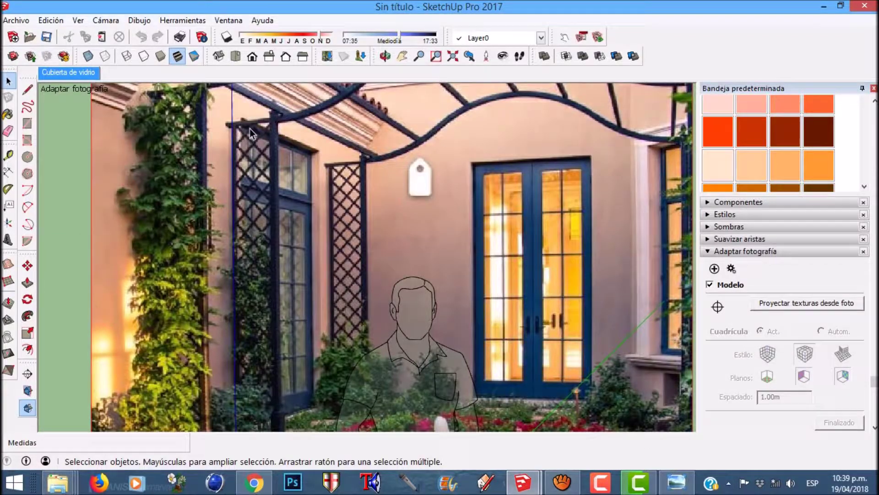
scroll(250, 129, down, 1)
scroll(264, 133, down, 1)
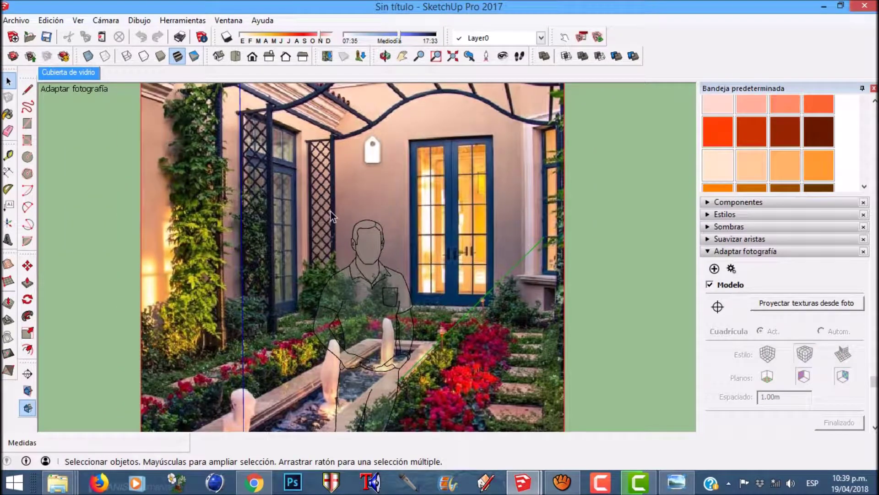
Examine the matched photo around the pergola arches, trellis posts and back wall
scroll(330, 210, down, 2)
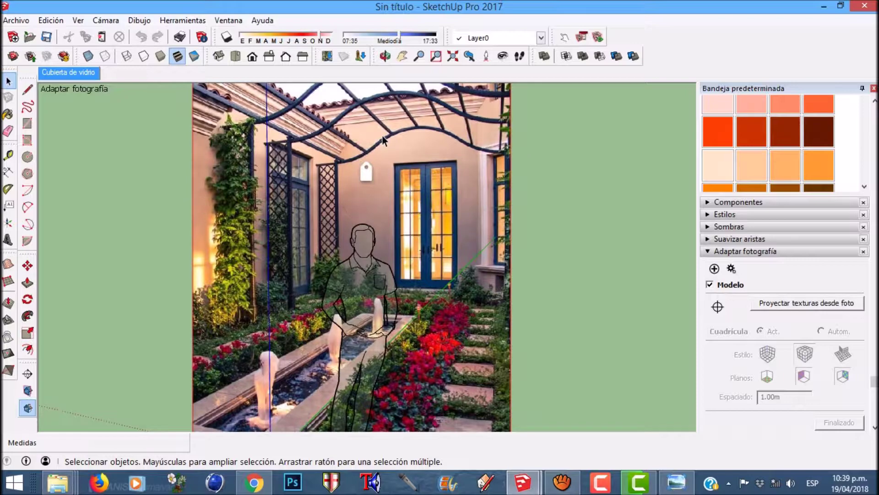
scroll(400, 267, up, 1)
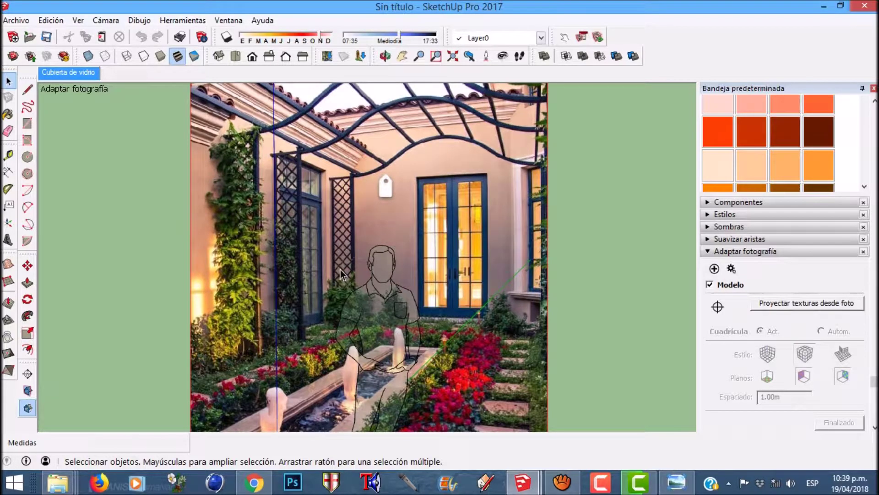
scroll(346, 258, down, 3)
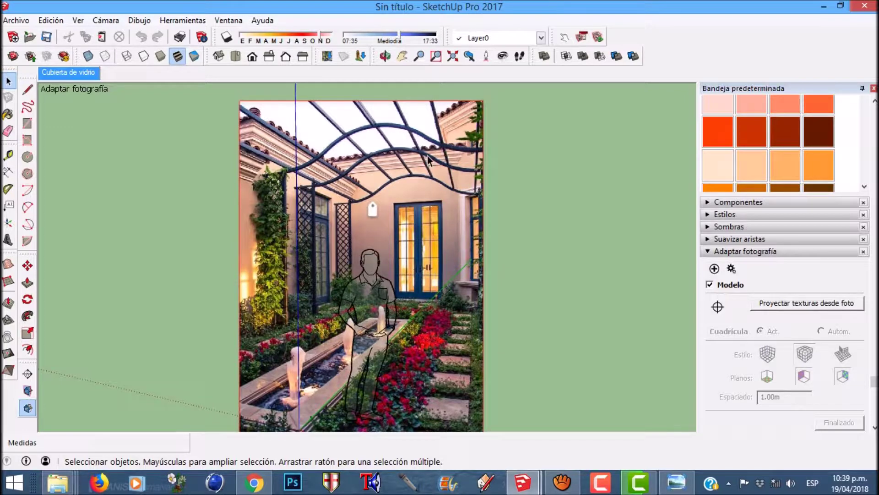
scroll(429, 148, up, 2)
scroll(400, 158, up, 1)
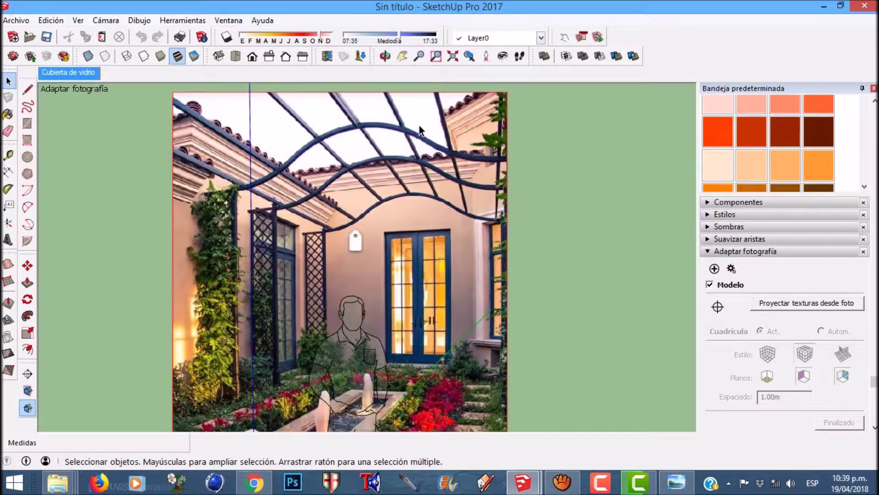
scroll(401, 159, down, 2)
scroll(400, 160, down, 2)
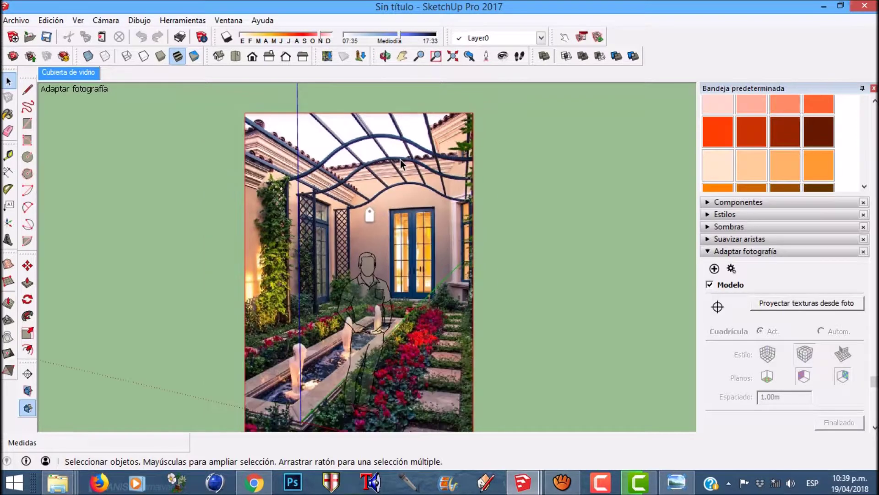
Place a guide parallel to the red axis, about 2.31 m above it, at the top of the front trellis post
key(t)
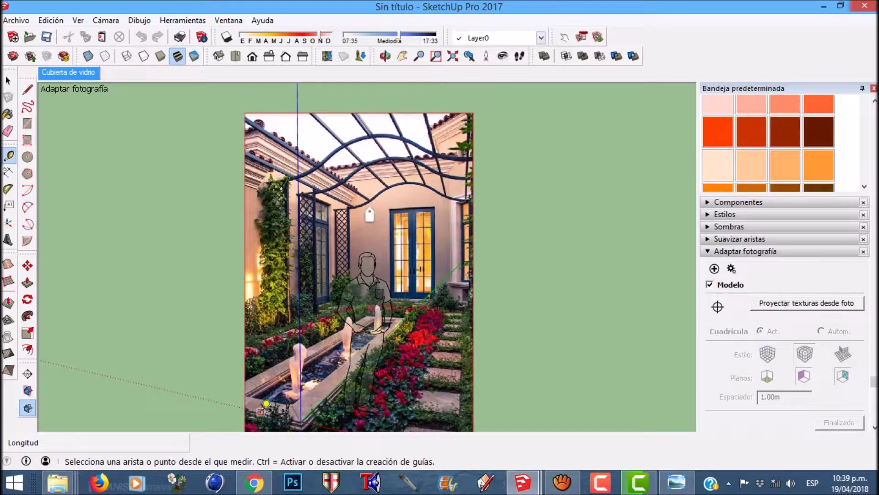
click(260, 411)
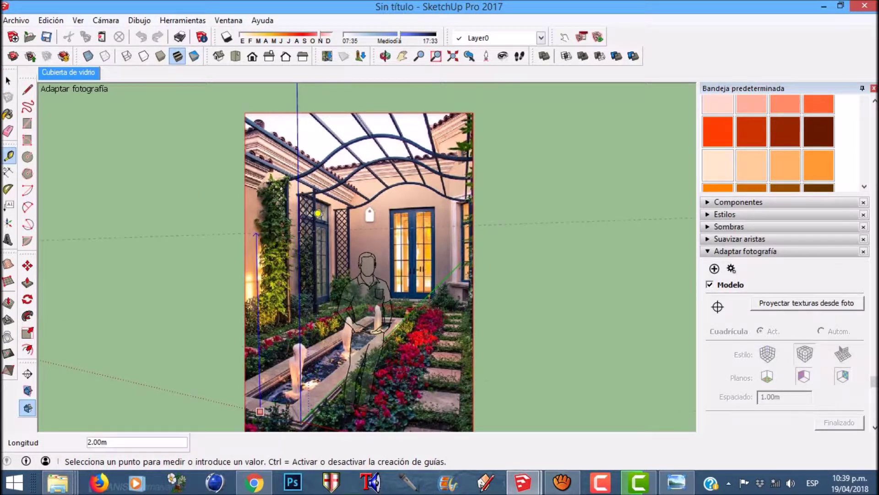
scroll(318, 212, up, 4)
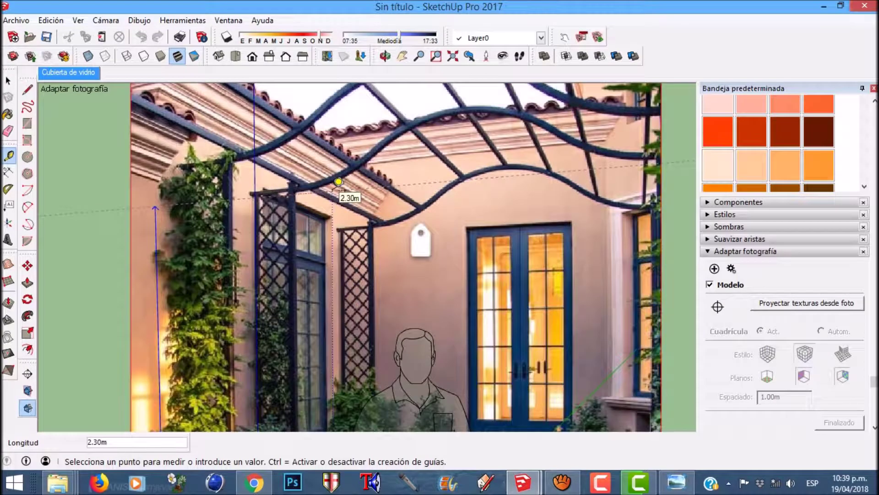
scroll(338, 182, up, 1)
scroll(338, 182, up, 1)
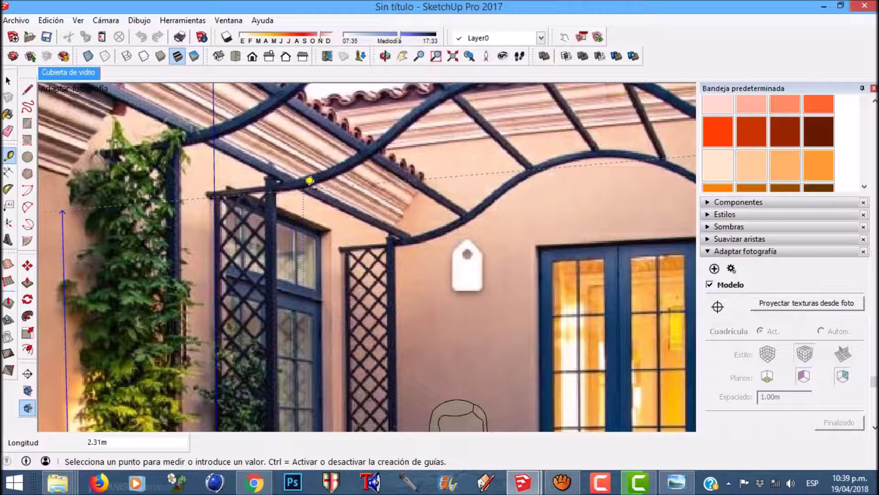
click(311, 175)
Place a second guide parallel to the red axis, about 1.16 m above it, near the base of the trellis
scroll(340, 149, down, 3)
scroll(340, 149, down, 1)
scroll(273, 220, down, 1)
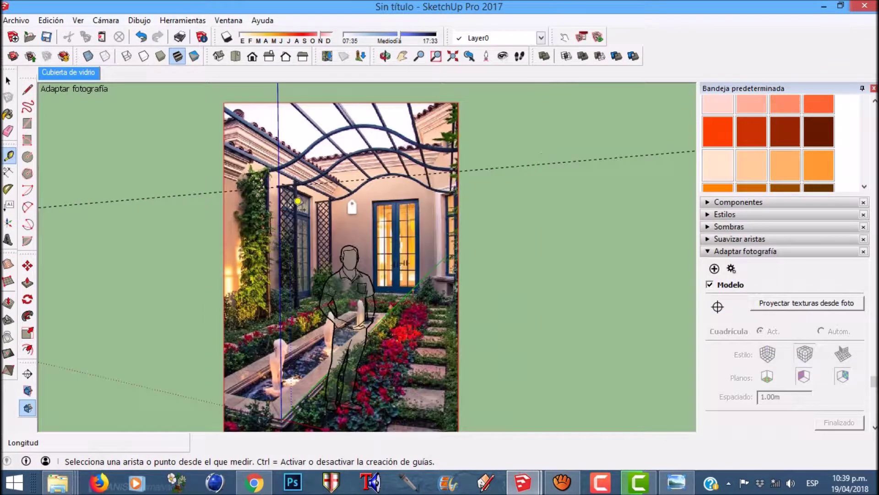
click(248, 410)
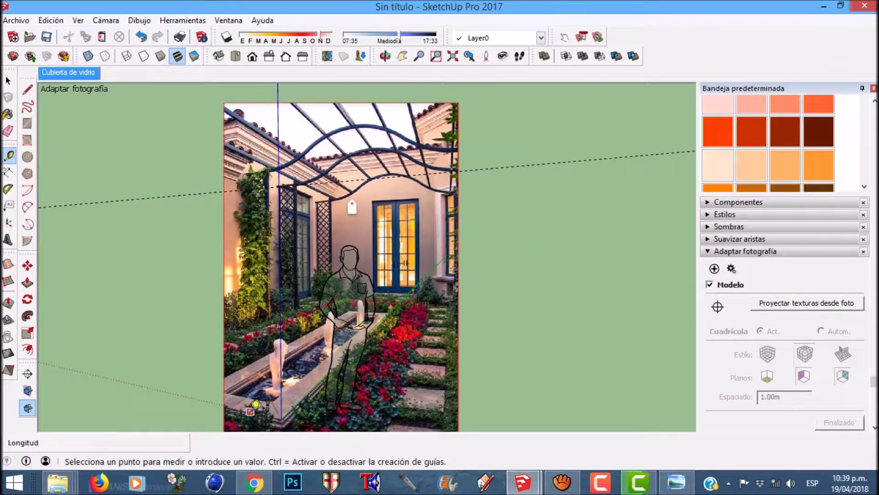
scroll(275, 359, up, 1)
scroll(276, 356, up, 3)
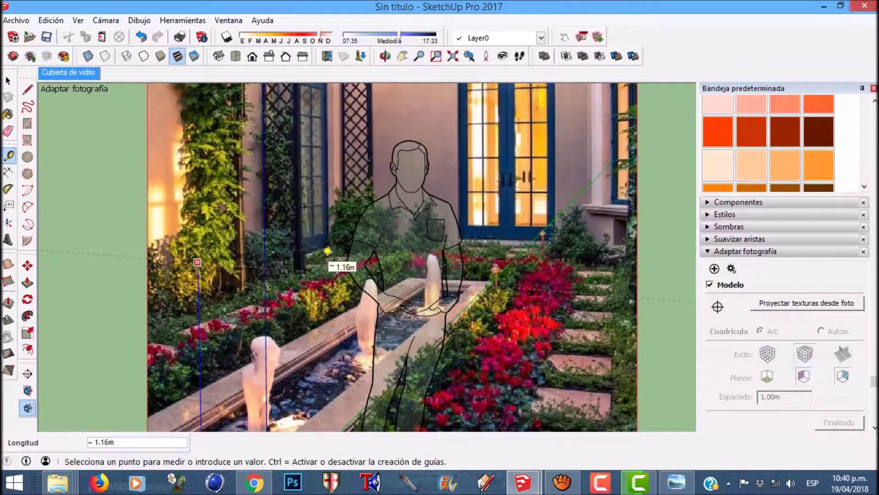
click(326, 256)
scroll(288, 356, down, 1)
scroll(287, 356, down, 3)
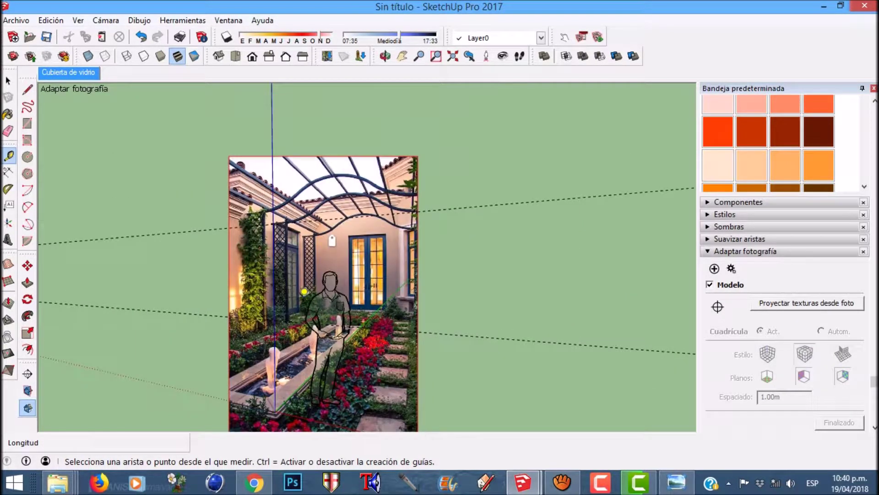
key(l)
click(201, 314)
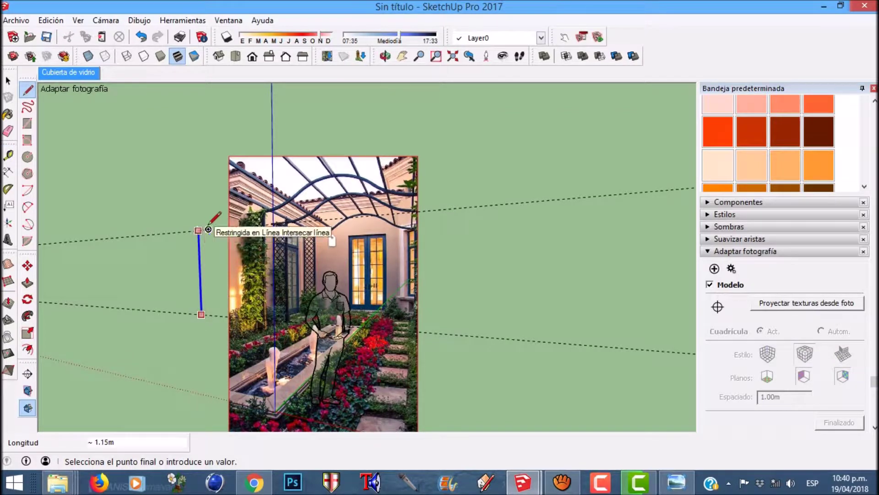
key(space)
scroll(321, 266, up, 4)
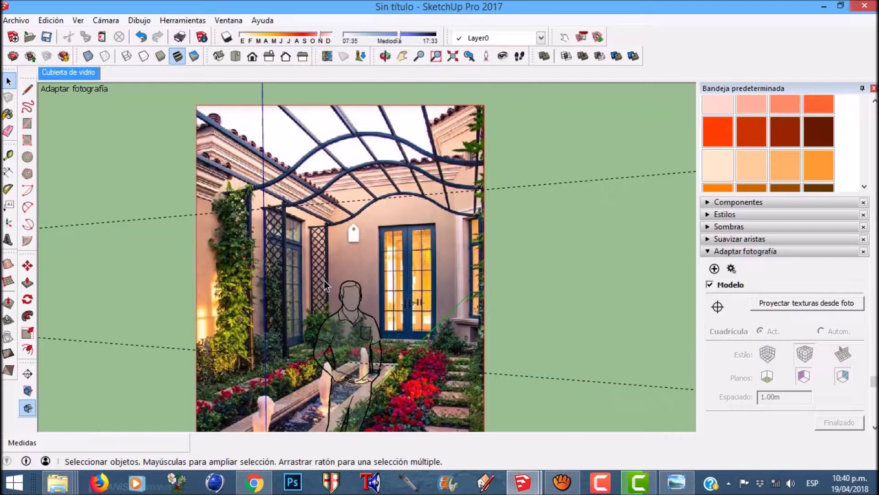
key(l)
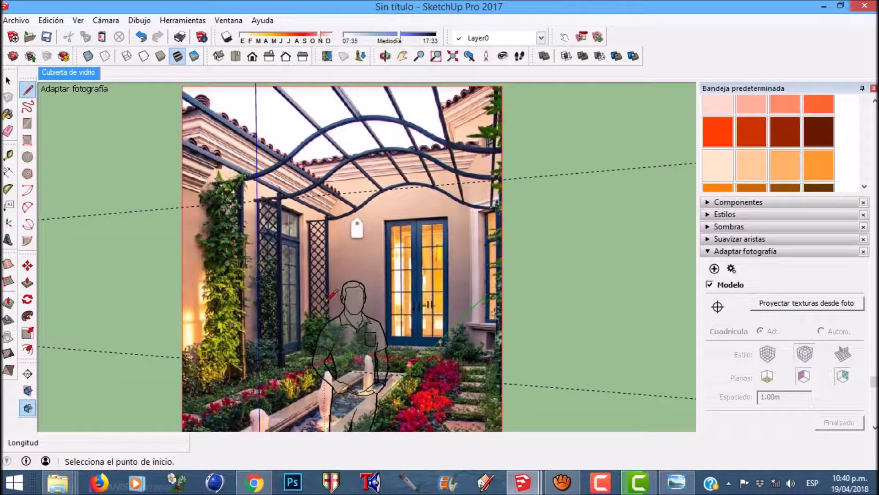
Place a vertical guide about 0.18 m from the blue axis, along the front trellis post beside the window
key(t)
scroll(298, 307, up, 2)
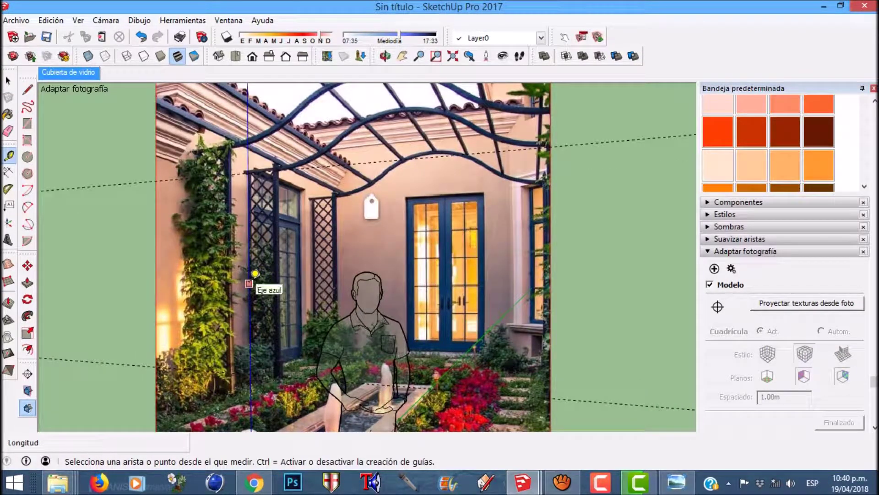
click(255, 277)
scroll(255, 278, up, 3)
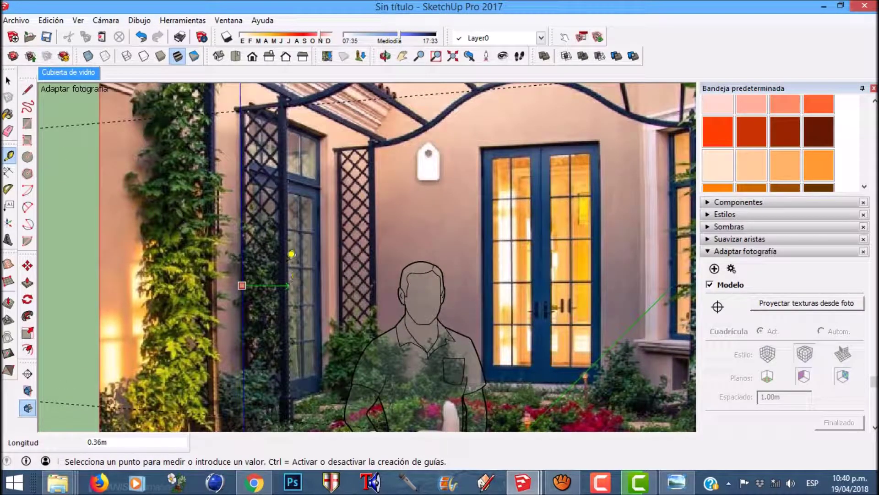
scroll(291, 296, up, 2)
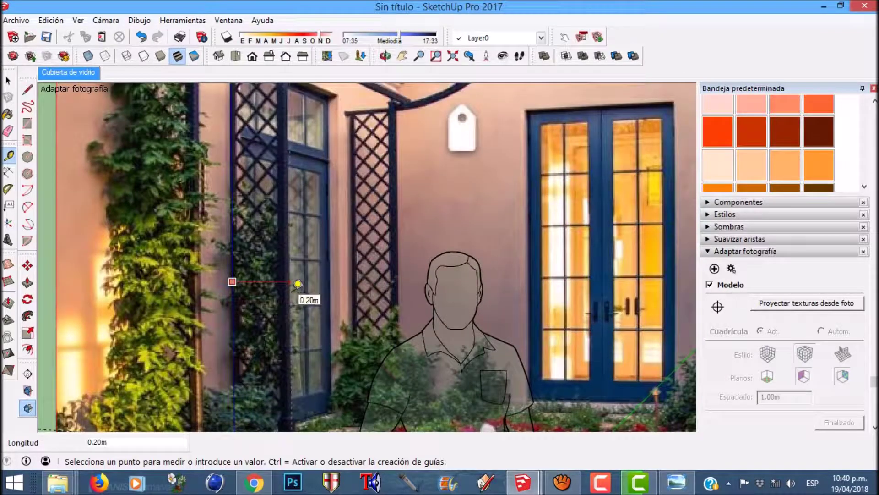
scroll(298, 284, down, 5)
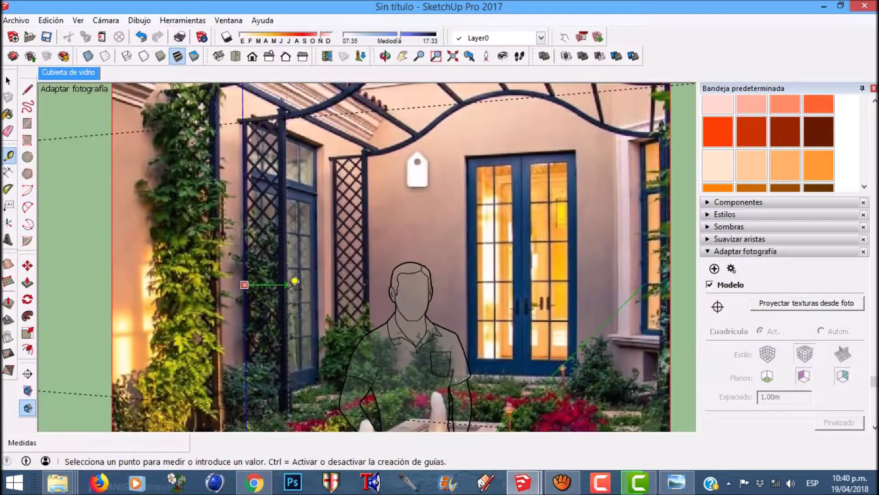
scroll(299, 251, down, 1)
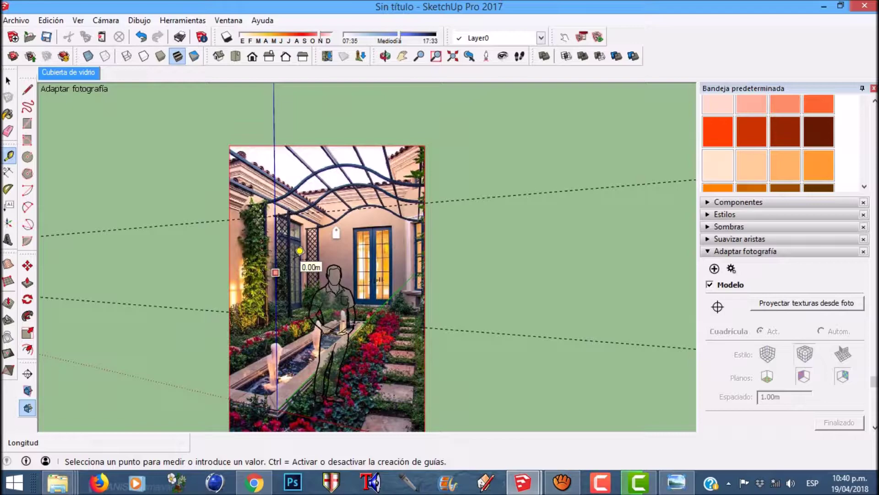
scroll(299, 250, up, 5)
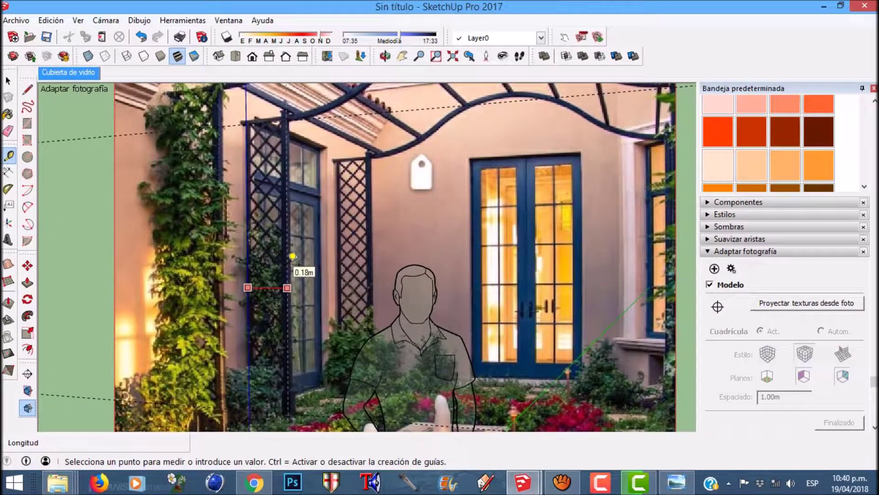
click(293, 256)
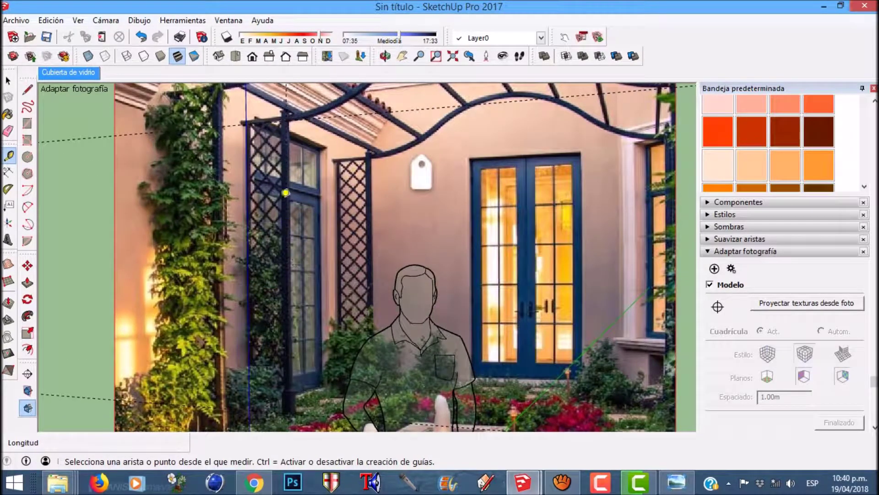
Offset another vertical guide from the trellis post guide back onto the blue axis
scroll(287, 193, up, 1)
click(288, 190)
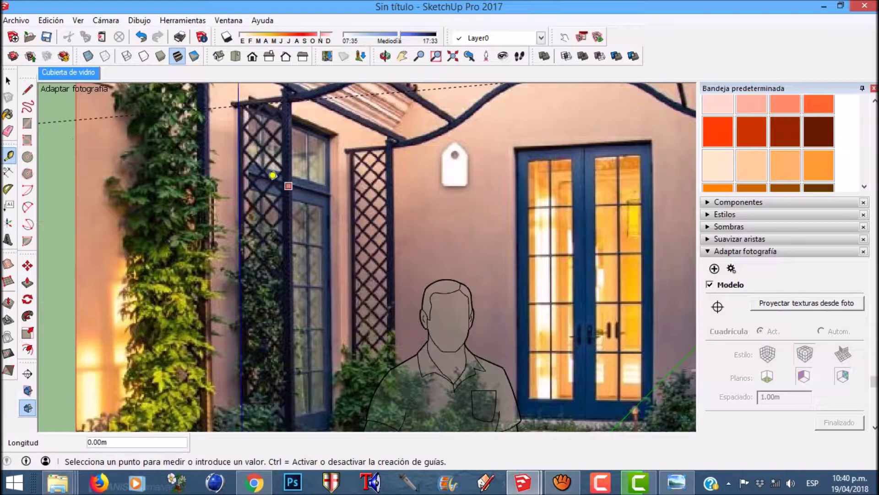
click(239, 186)
scroll(295, 175, down, 3)
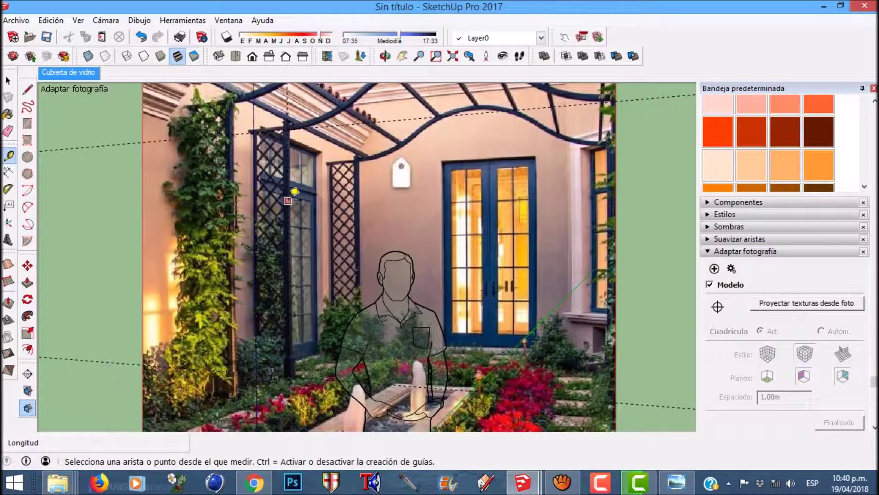
Place a vertical guide 0.7 m along the red direction from the trellis post guide, near the rear arch's rafter joint
scroll(426, 94, up, 3)
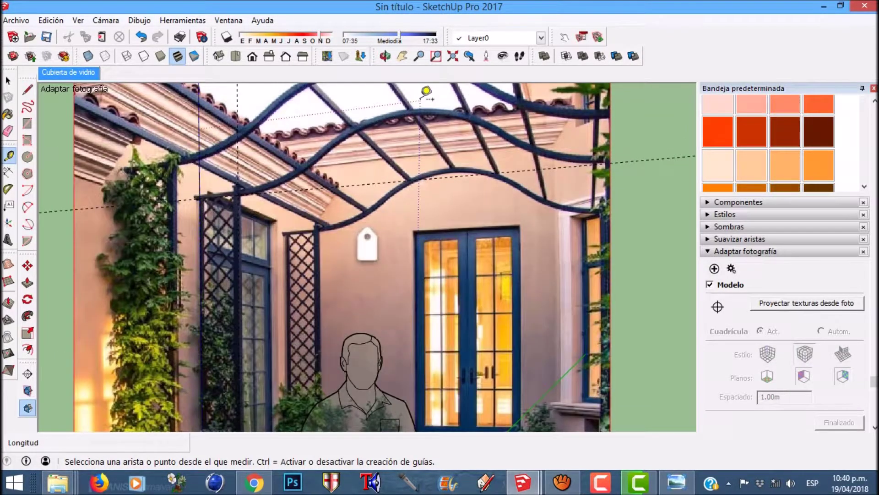
click(217, 143)
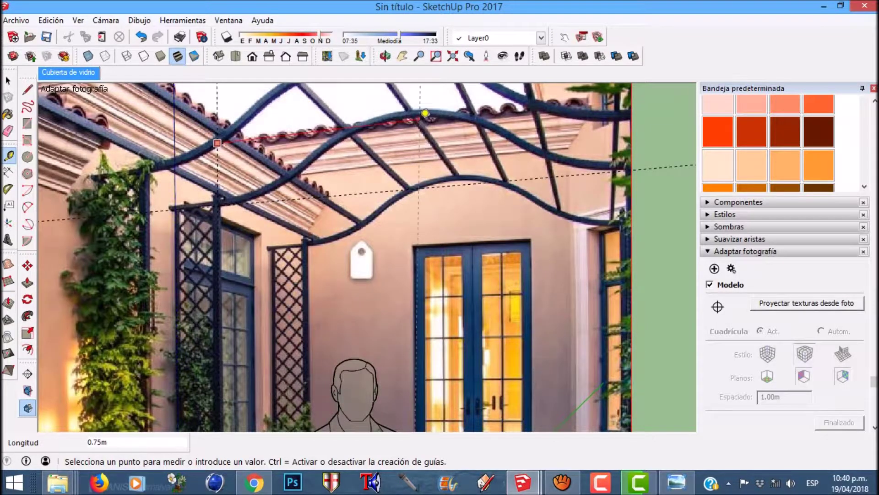
scroll(407, 103, up, 5)
scroll(409, 121, up, 3)
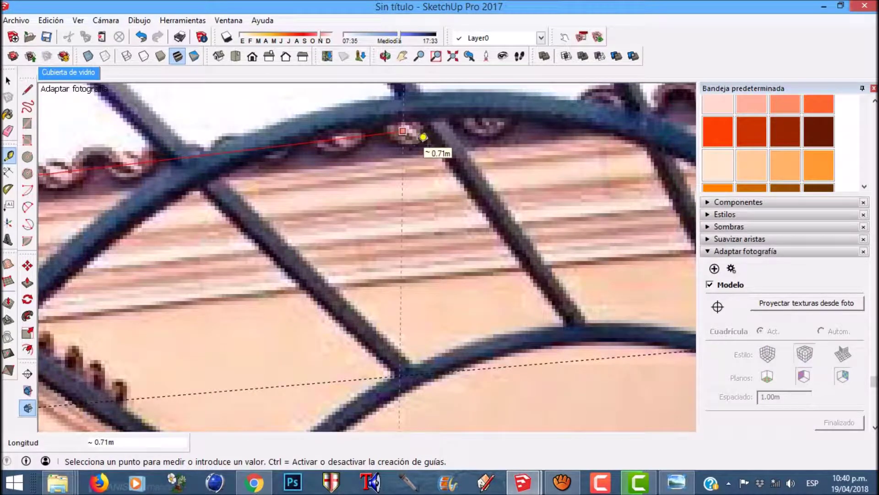
text(,7)
key(Return)
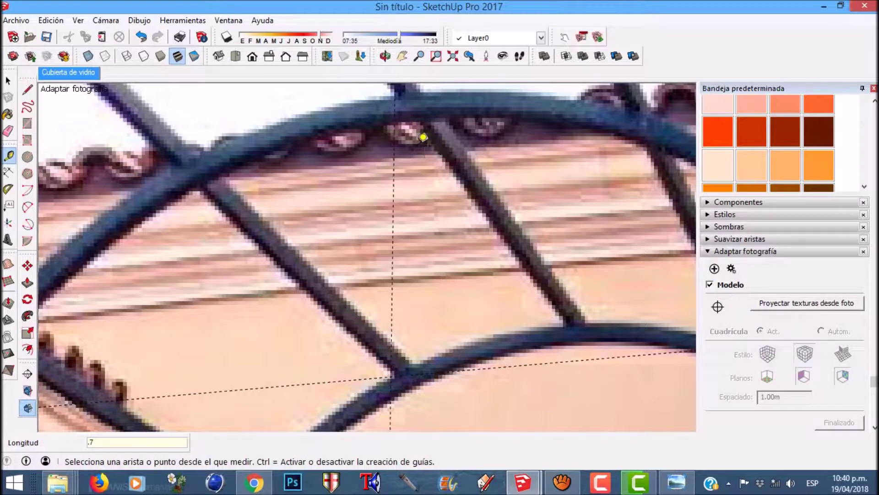
Refine the new vertical guide's offset, trying 0.715 m and settling on 0.705 m
text(.715)
key(Return)
text(.705)
key(Return)
key(space)
Place a guide 0.25 m above the horizontal guide, level with the crest of the pergola's middle arch
scroll(514, 211, down, 6)
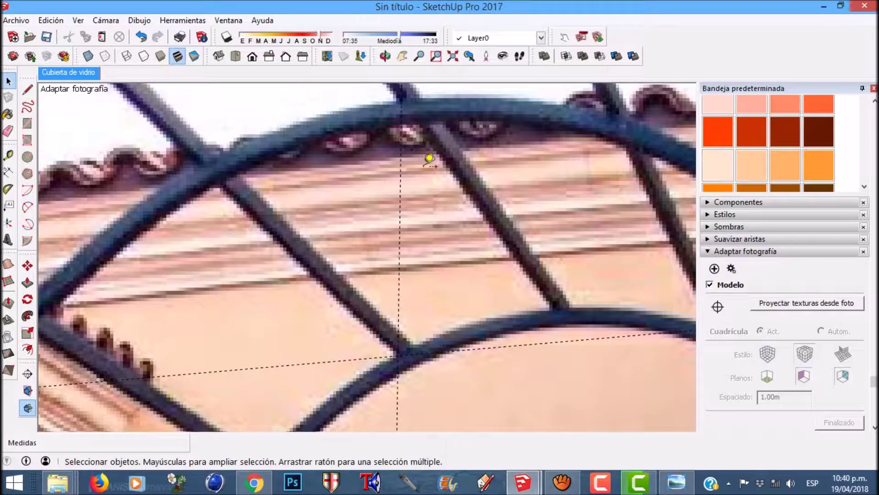
scroll(420, 261, down, 2)
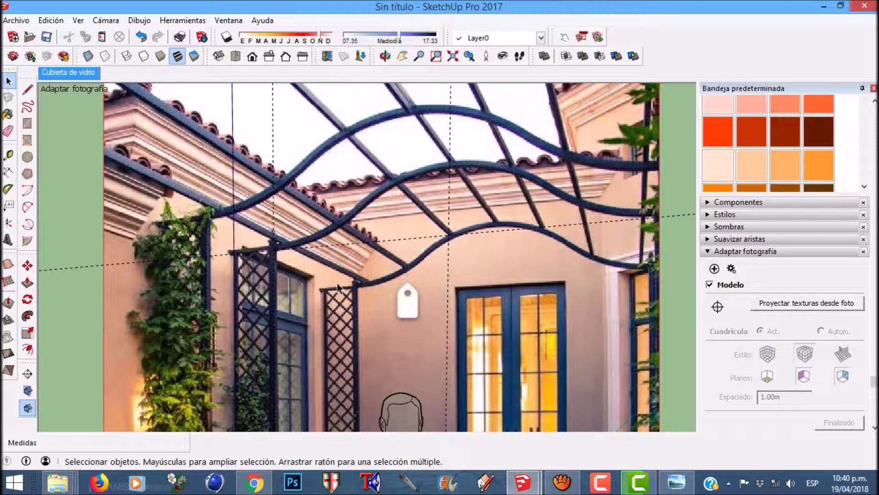
scroll(259, 238, up, 1)
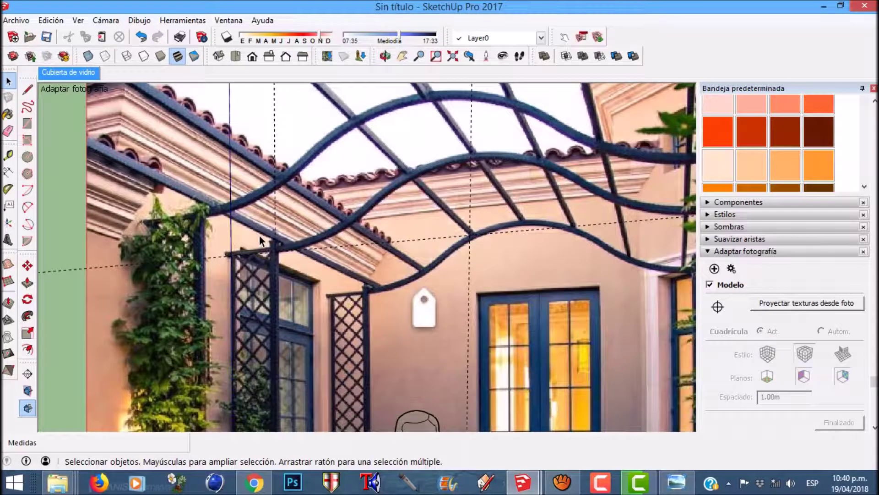
scroll(421, 215, up, 2)
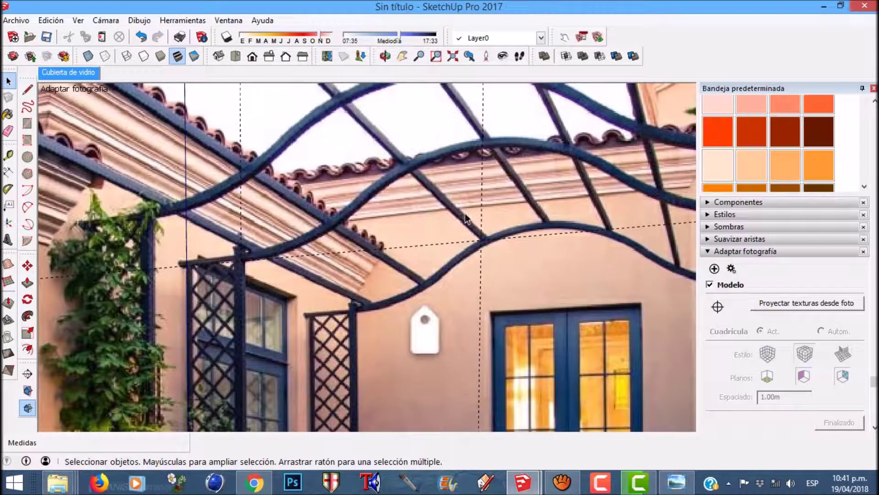
scroll(465, 214, up, 1)
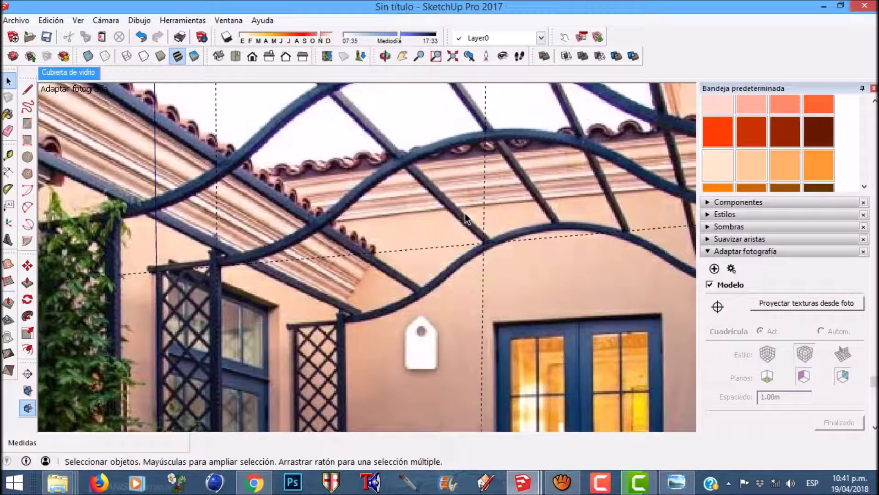
key(t)
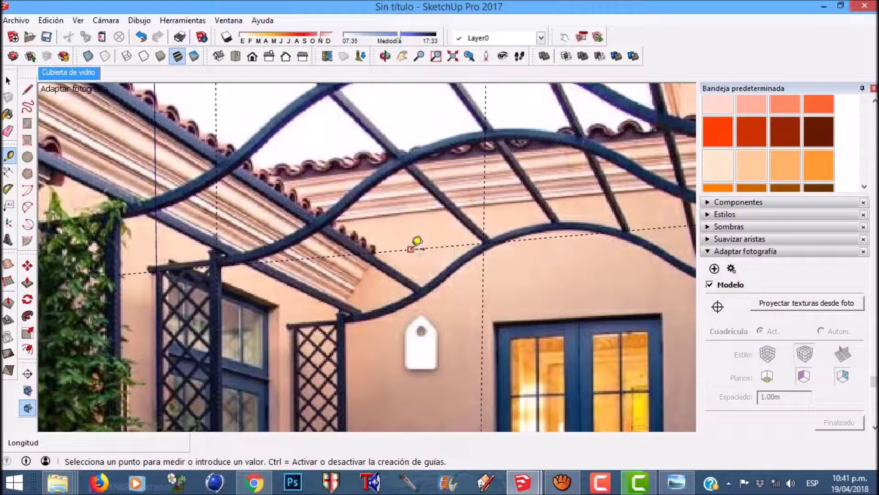
click(411, 249)
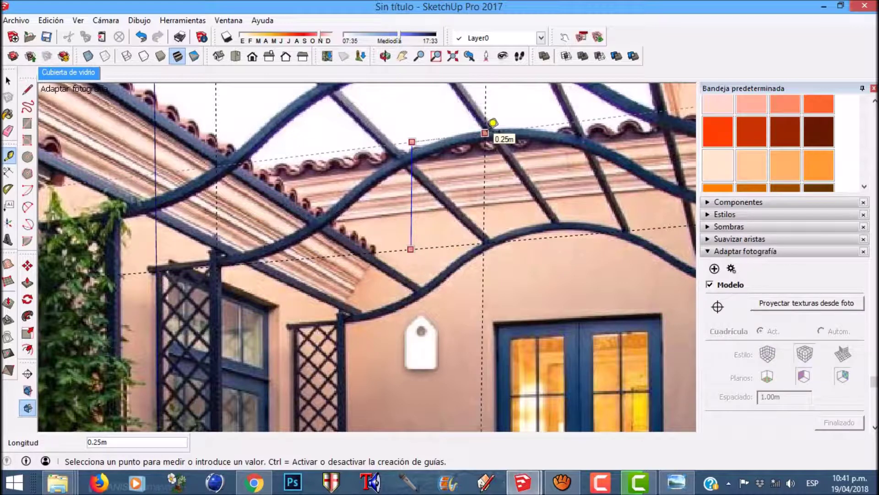
click(489, 124)
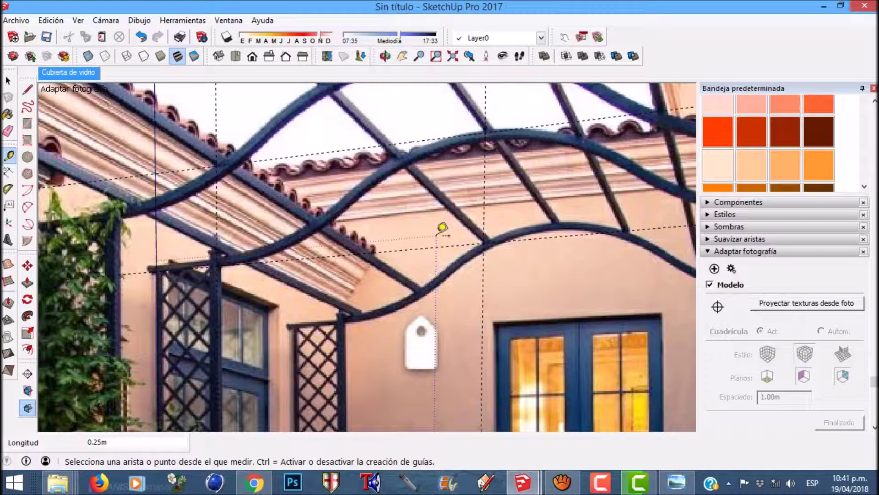
Add another guide 0.125 m above the lower horizontal guide, midway to the arch's crest guide
click(436, 247)
text(.125)
key(Return)
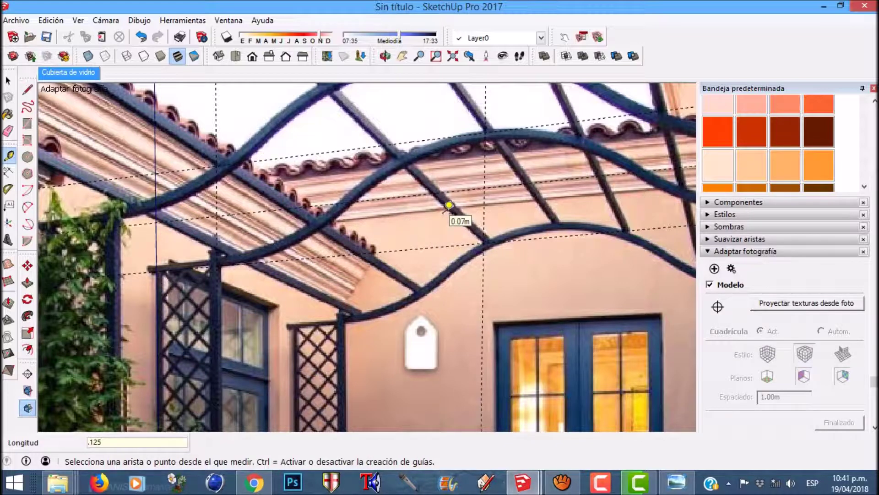
Offset a vertical guide from the middle arch's centre guide to where the arch crosses the mid-height guide on the trellis side
key(a)
scroll(378, 183, up, 1)
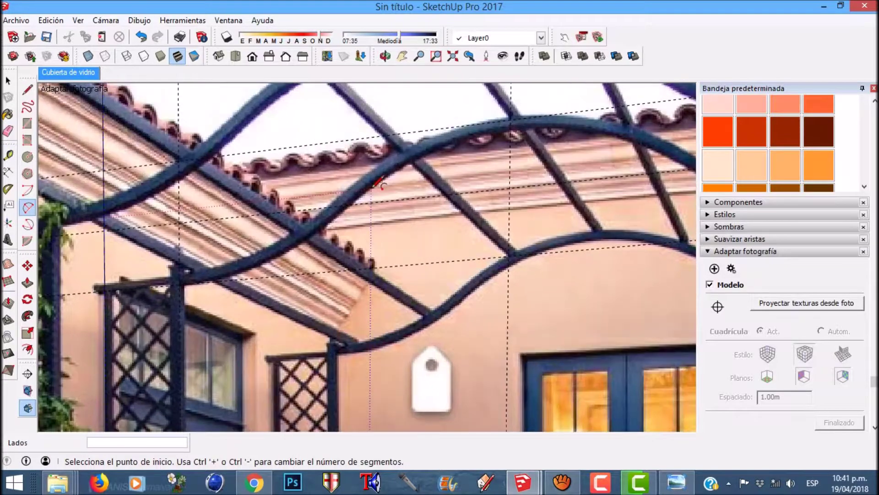
scroll(372, 190, up, 2)
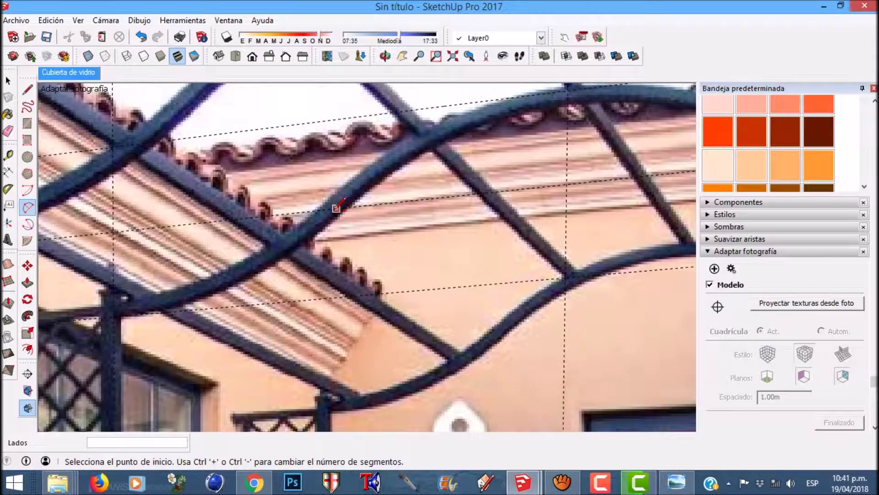
scroll(335, 208, up, 2)
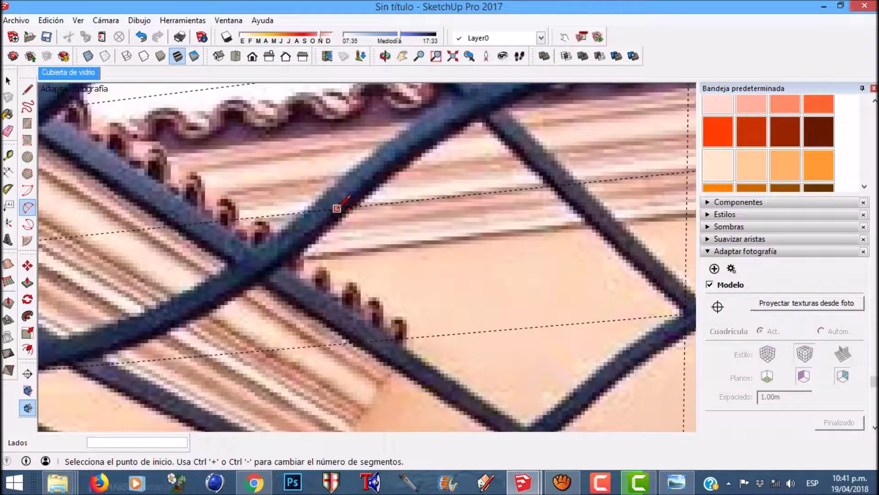
scroll(334, 211, down, 3)
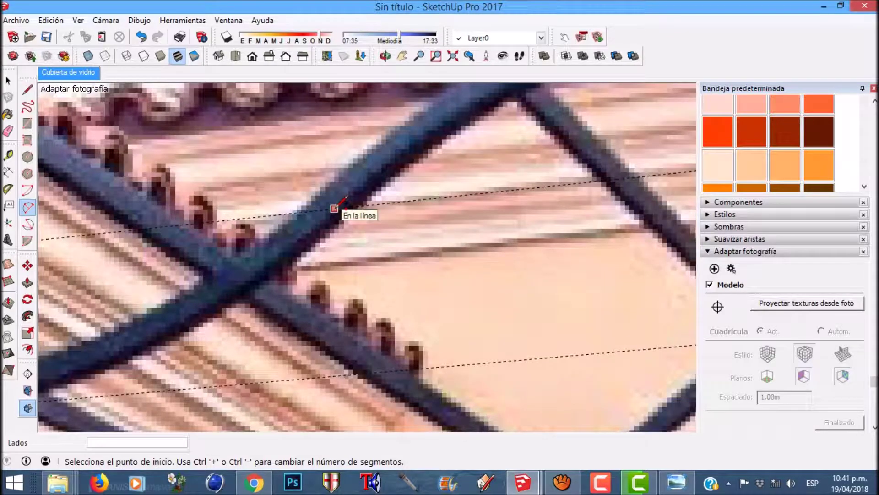
scroll(391, 257, down, 1)
scroll(394, 258, down, 1)
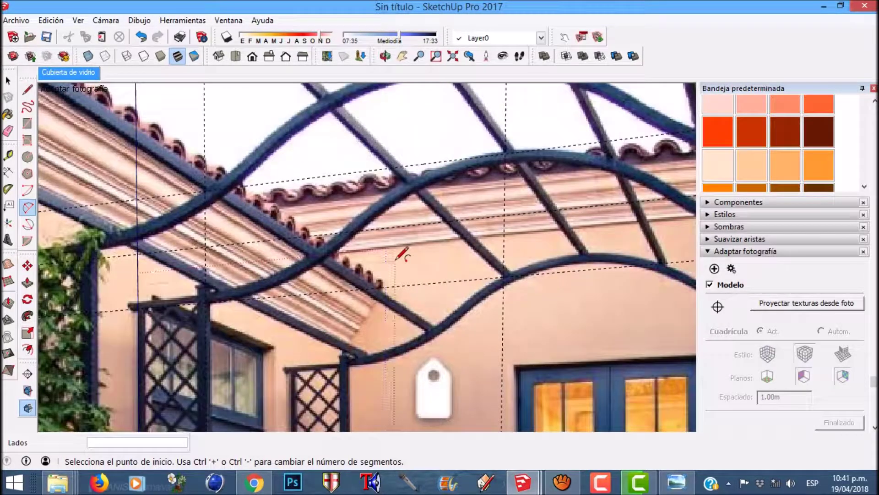
key(t)
click(504, 235)
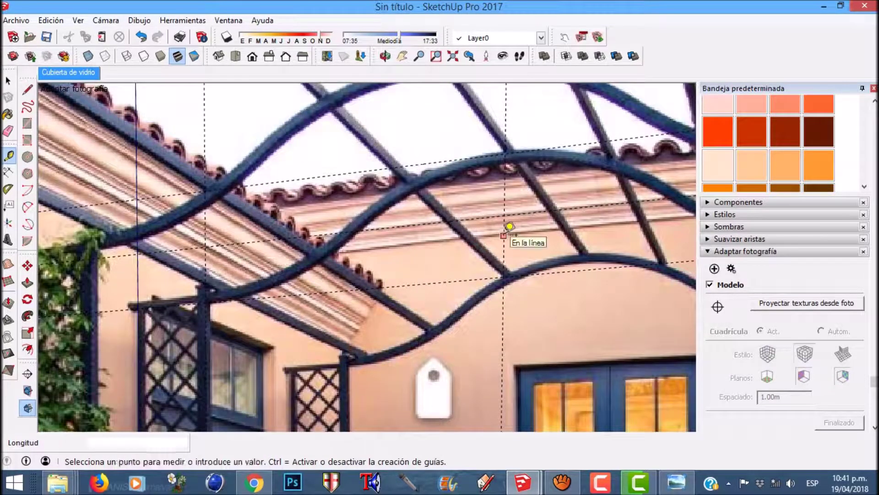
click(359, 248)
Offset a matching vertical guide from the centre guide to the arch's opposite crossing with the mid-height guide
middle_drag(359, 251, 504, 257)
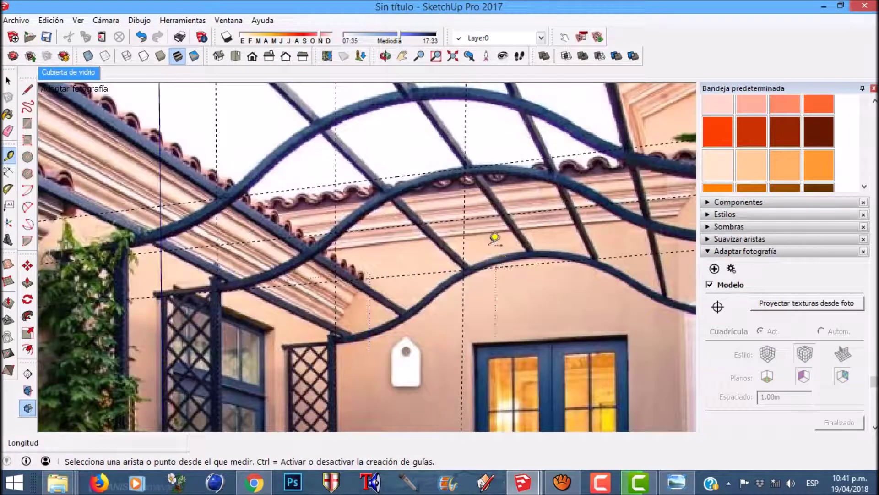
click(471, 232)
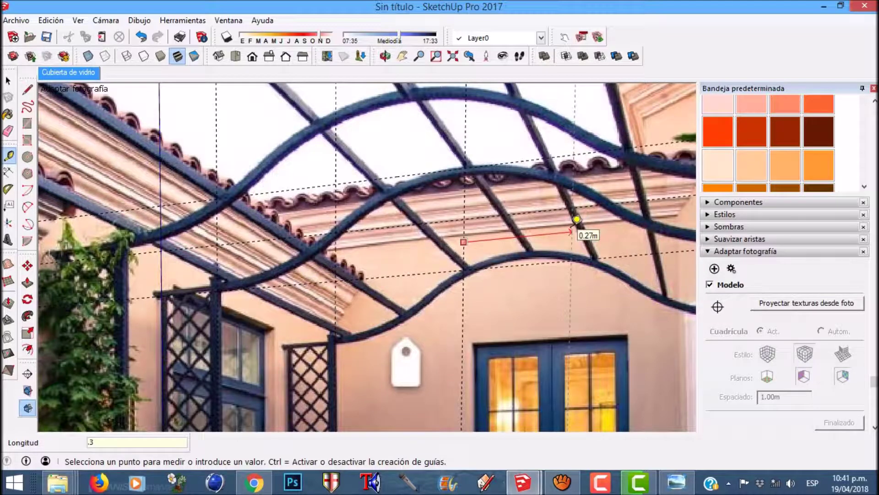
click(577, 219)
Draw the middle arch's crown as an arc between the two mid-height guide crossings, with a bulge of about 0.12 m
scroll(476, 223, down, 2)
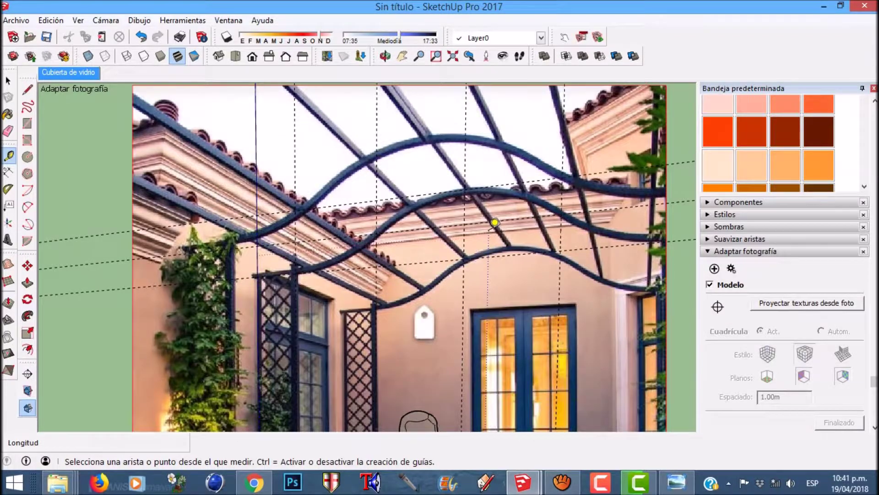
scroll(494, 223, down, 2)
scroll(443, 209, up, 1)
scroll(445, 209, up, 2)
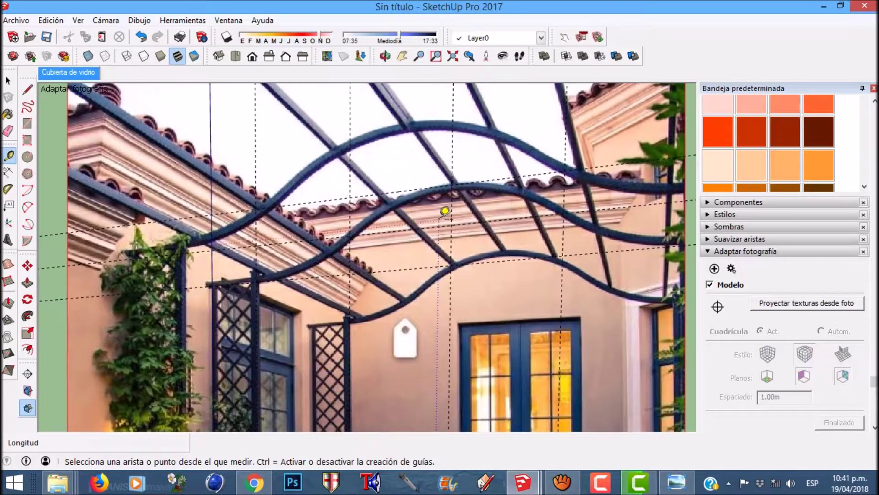
key(a)
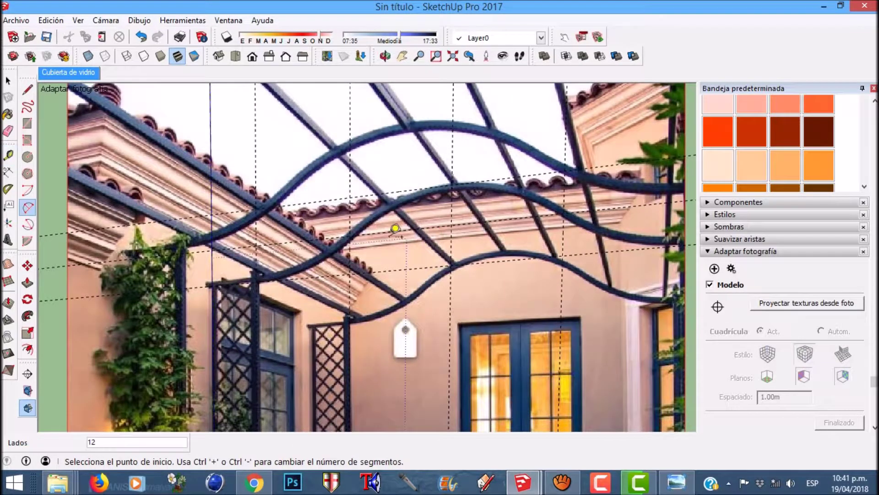
scroll(389, 224, up, 2)
click(341, 235)
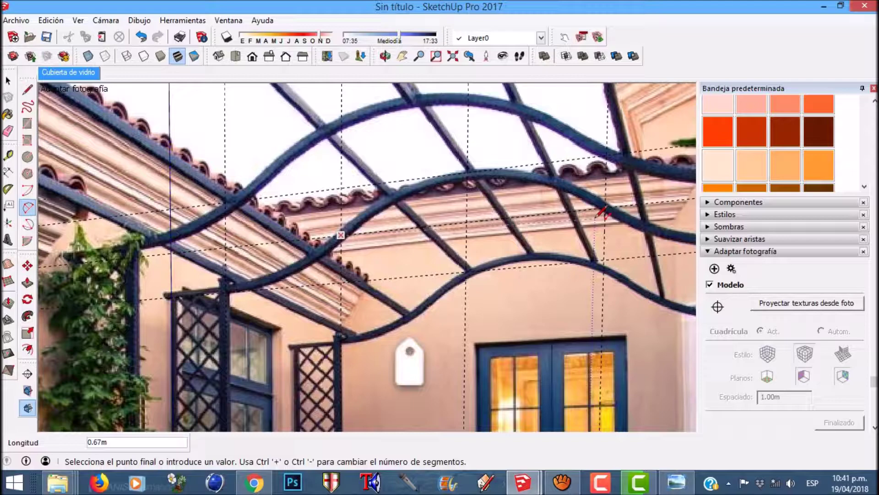
click(605, 207)
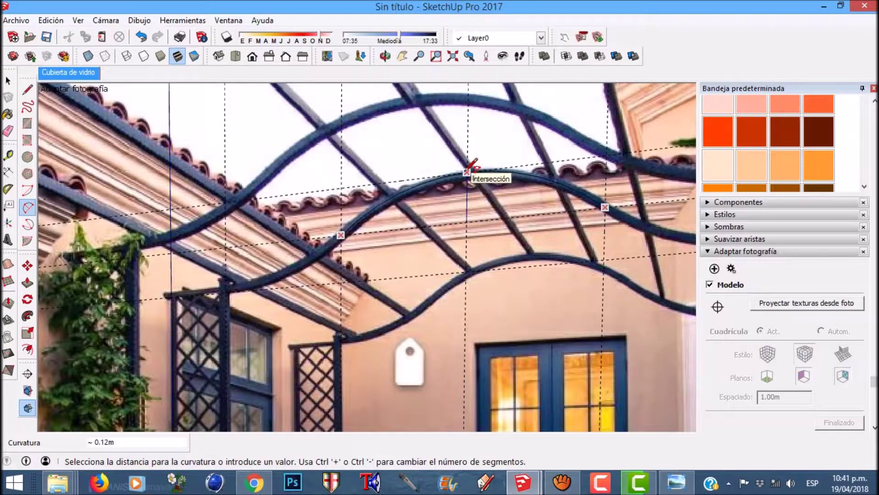
click(471, 174)
Draw a reverse arc from the crown's trellis-side end down to the trellis post guide, with a bulge of about 0.02 m
scroll(323, 245, down, 1)
scroll(326, 242, up, 4)
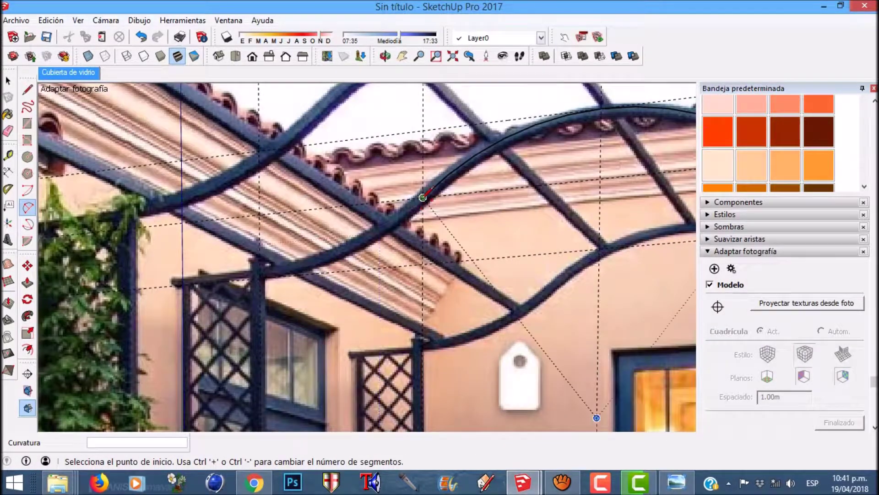
click(423, 197)
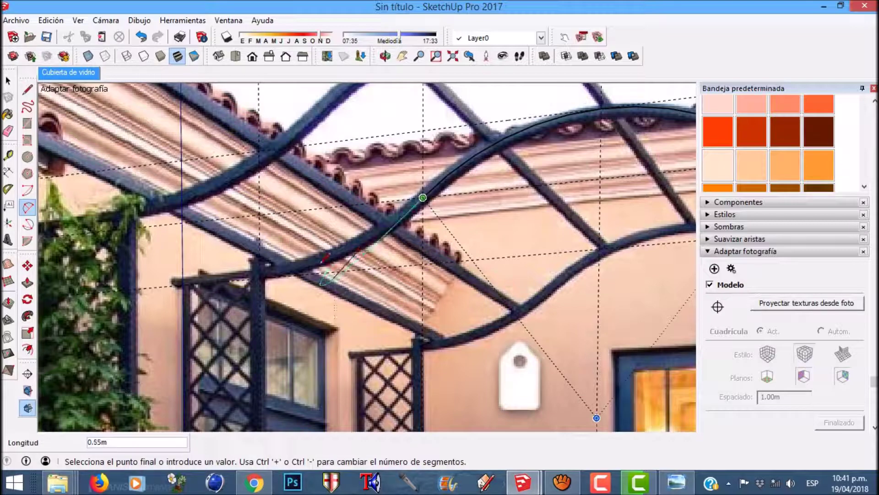
click(259, 277)
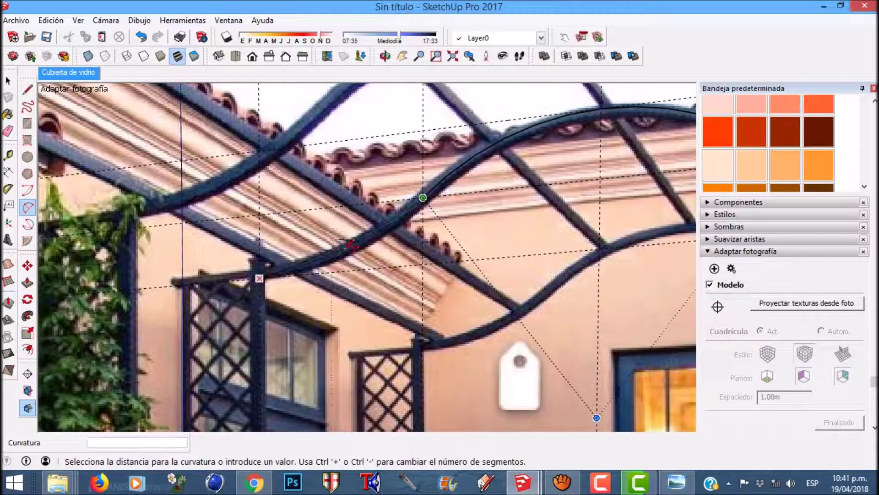
scroll(362, 244, up, 1)
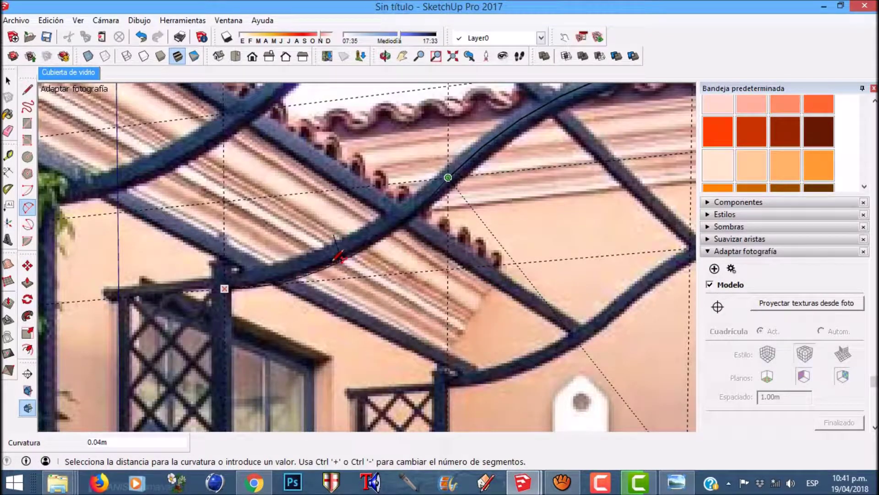
scroll(343, 250, up, 1)
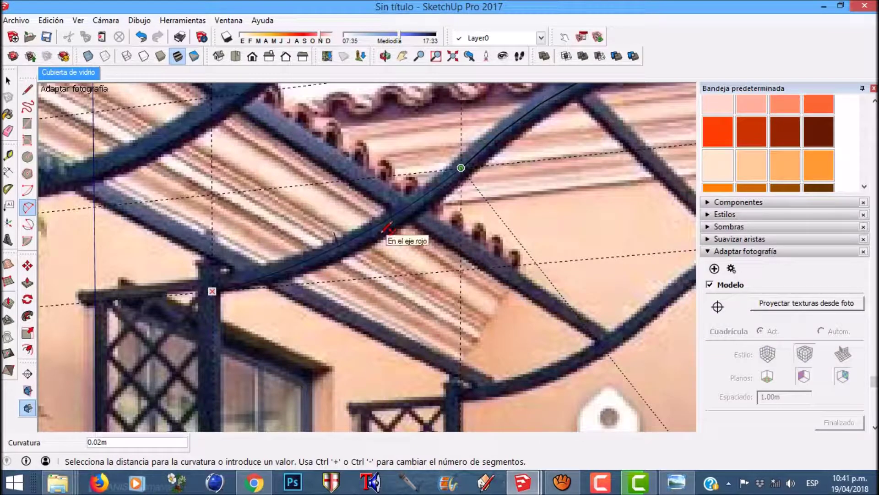
key(o)
drag(403, 233, 531, 250)
middle_drag(532, 250, 535, 251)
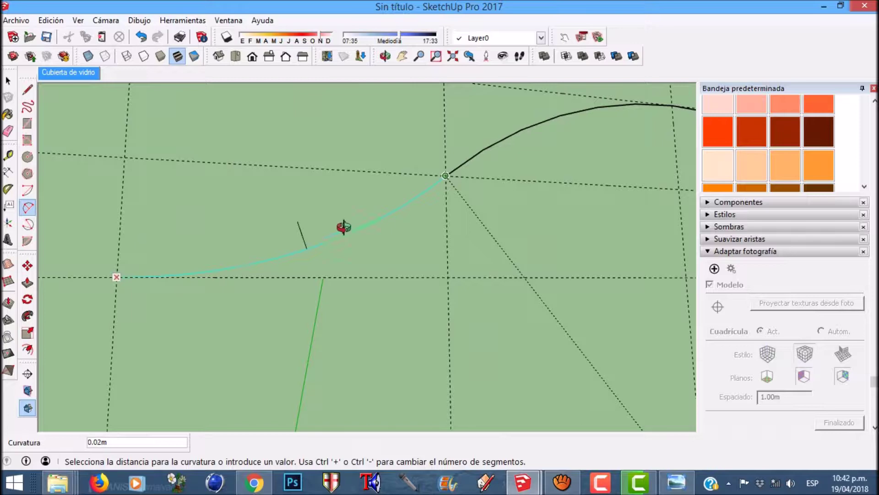
click(348, 228)
Rotate a copy of the lower arc 180° about the vertical centre guide to the crown's opposite end
middle_drag(304, 218, 284, 225)
key(space)
click(289, 231)
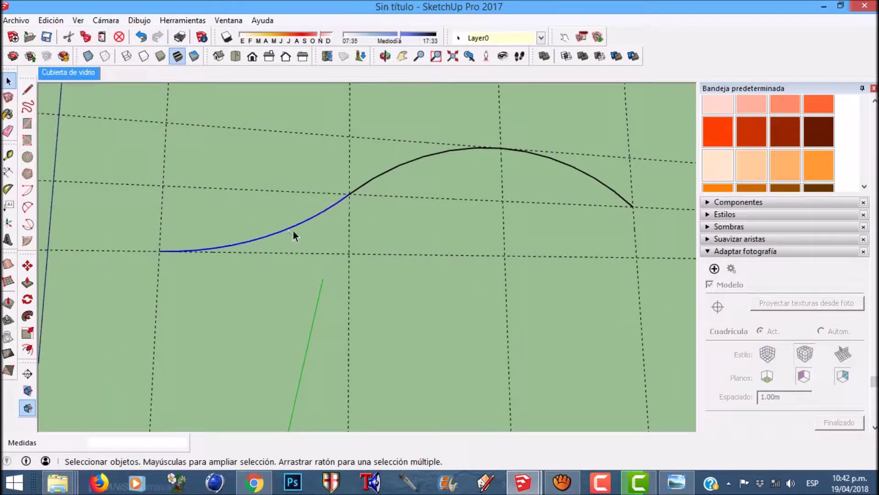
click(29, 299)
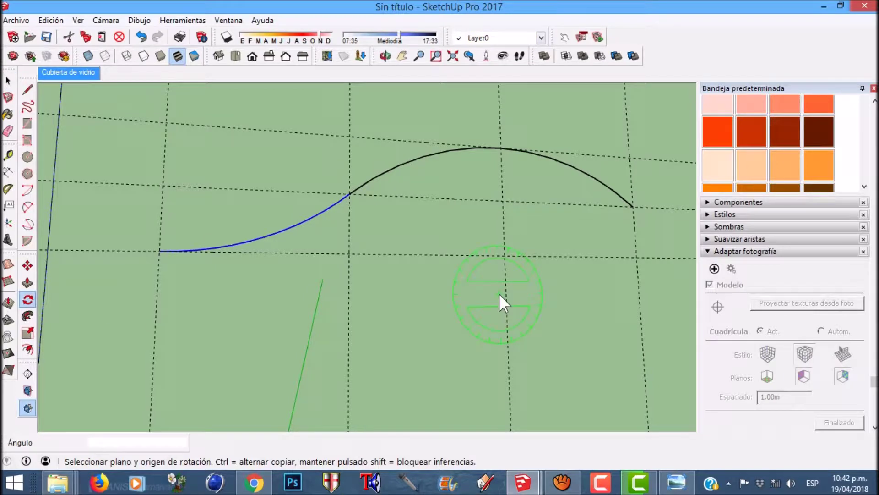
drag(506, 294, 503, 218)
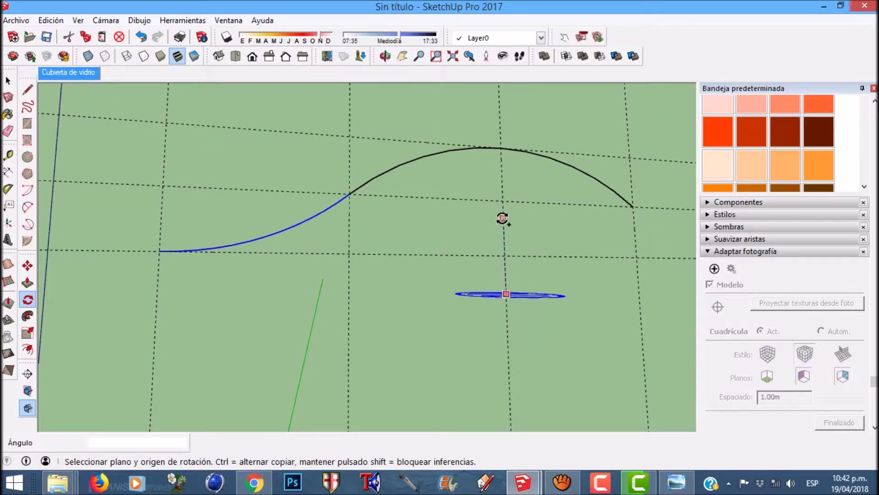
click(349, 193)
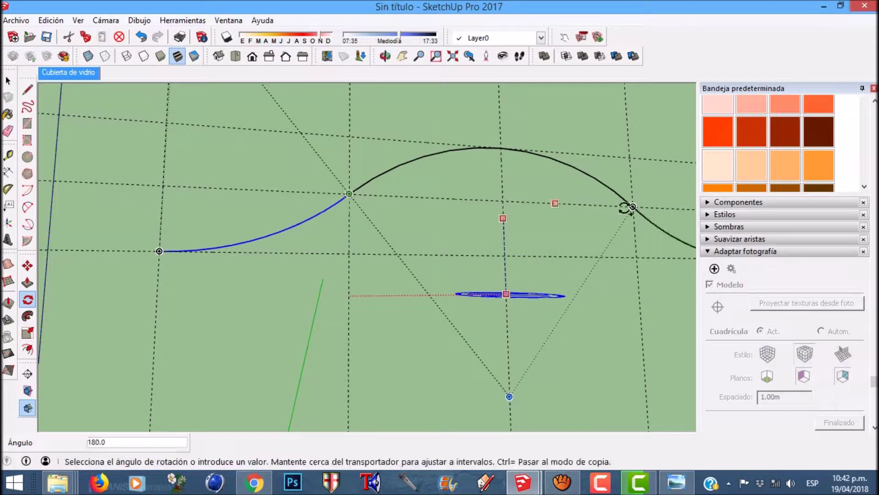
click(637, 207)
key(space)
Return to the Cubierta de vidrio matched-photo scene and compare the drawn curve with the pergola's middle arch
scroll(418, 269, down, 3)
middle_drag(418, 269, 361, 284)
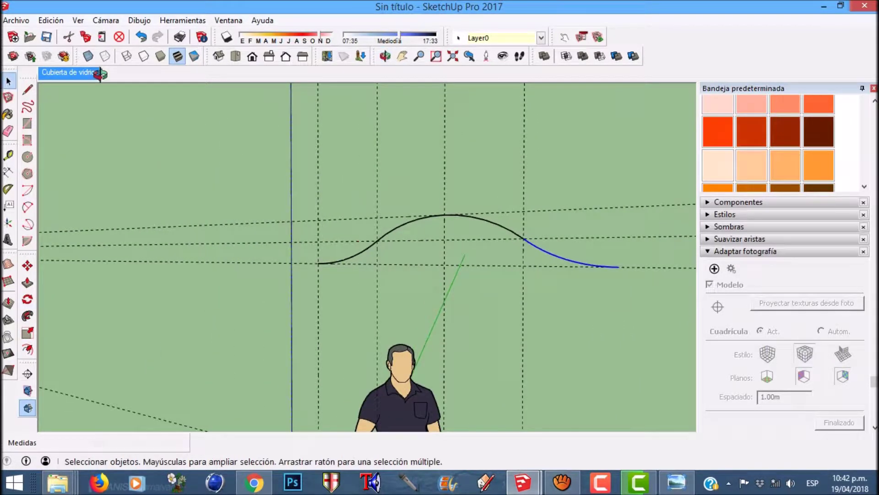
click(74, 72)
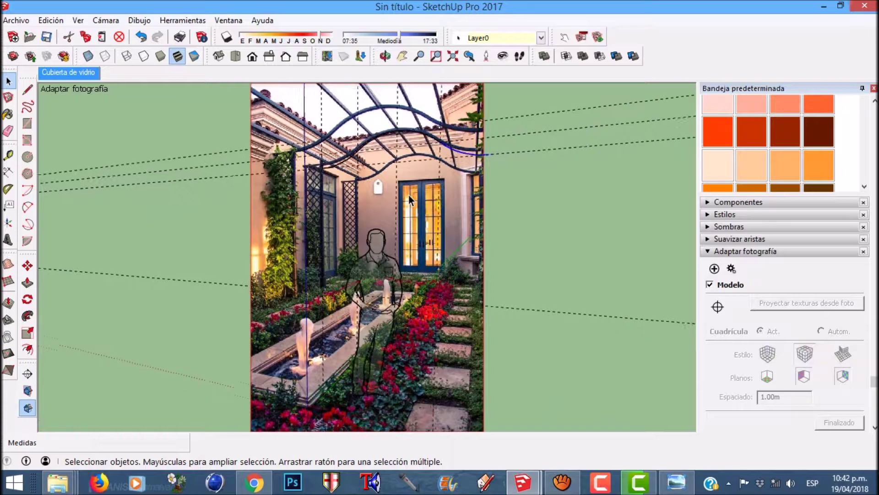
scroll(294, 224, up, 4)
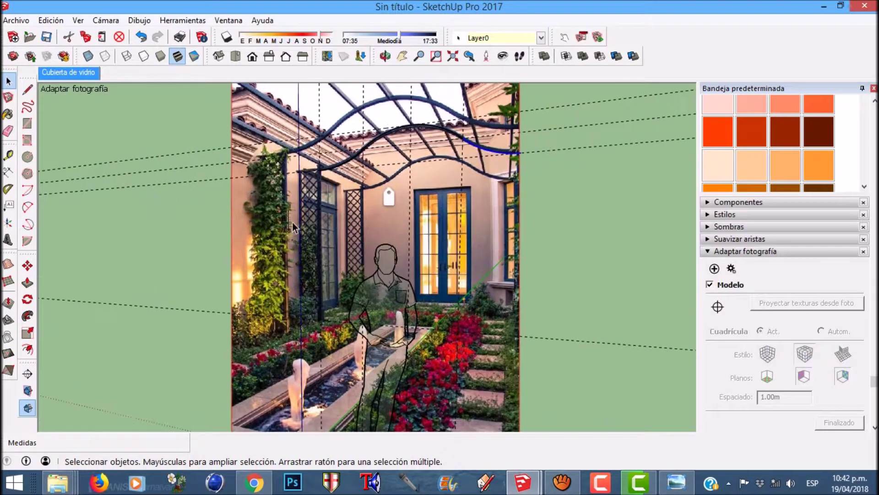
Draw a vertical rectangle over the middle lattice trellis, from its top outer corner down to the foot of the opposite post
scroll(297, 230, up, 1)
key(r)
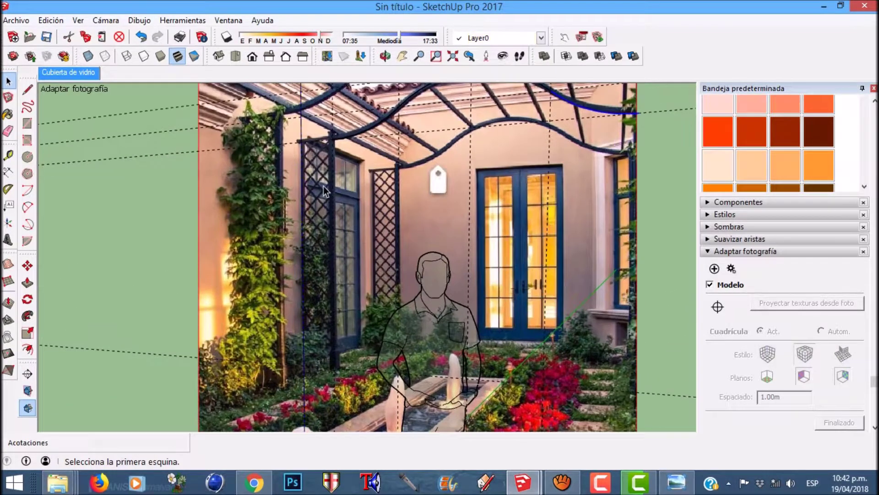
click(301, 142)
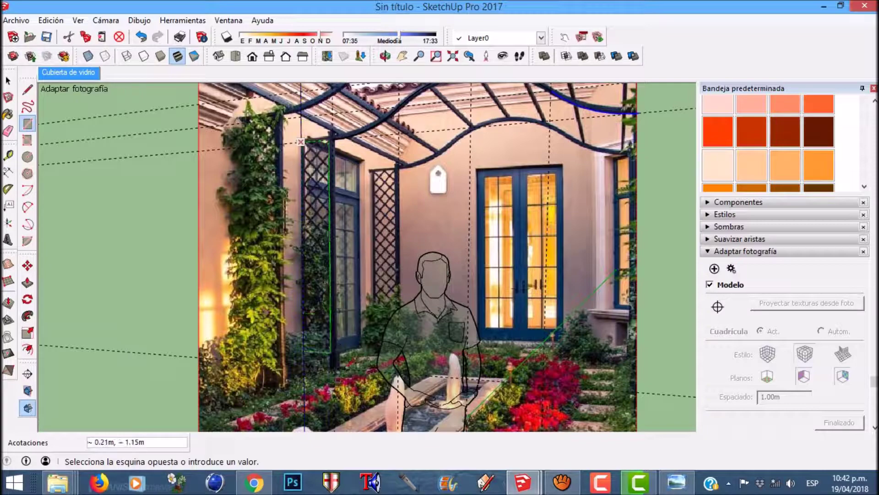
click(334, 368)
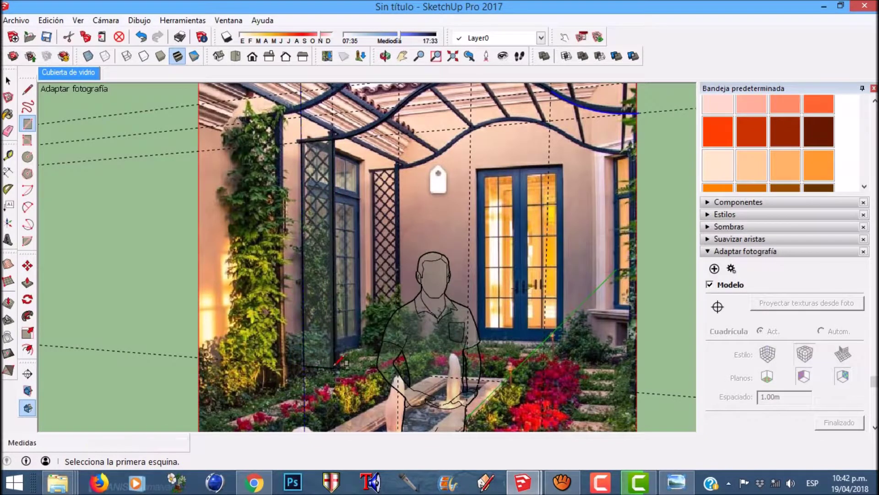
Move the trellis rectangle's bottom edge up 0.12 m along the blue axis
scroll(334, 367, up, 3)
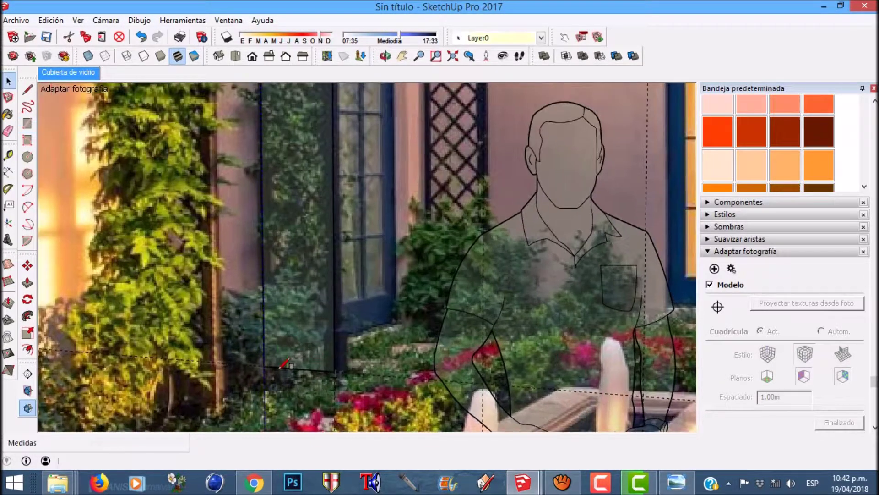
key(space)
click(282, 369)
key(m)
click(289, 370)
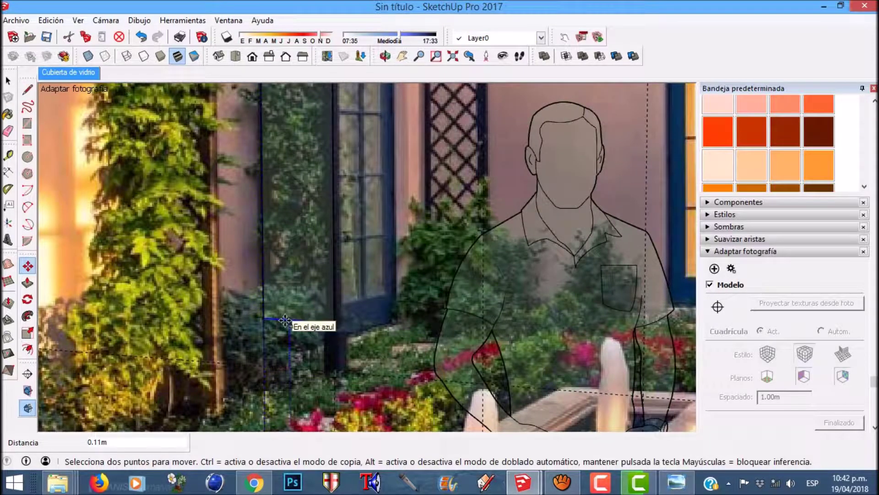
text(.12)
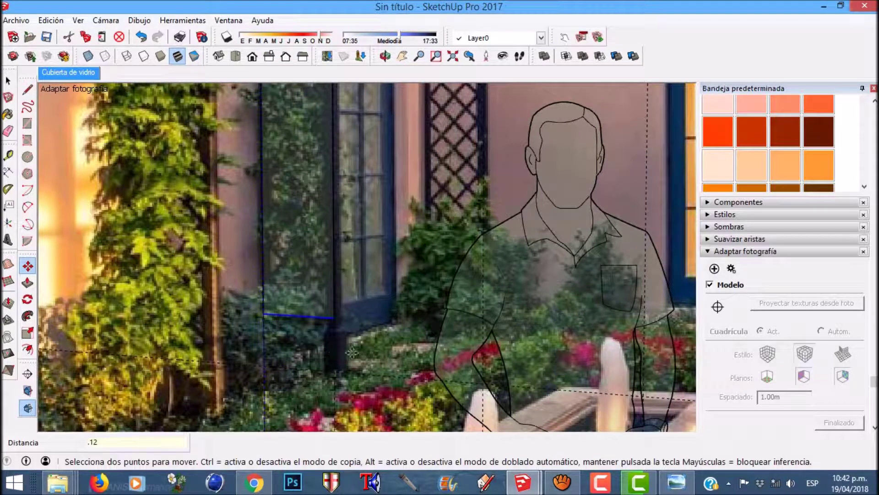
key(Return)
scroll(333, 330, down, 2)
key(space)
Offset the trellis rectangle's outline 0.02 m inward to form the frame
scroll(333, 323, down, 3)
scroll(340, 208, up, 5)
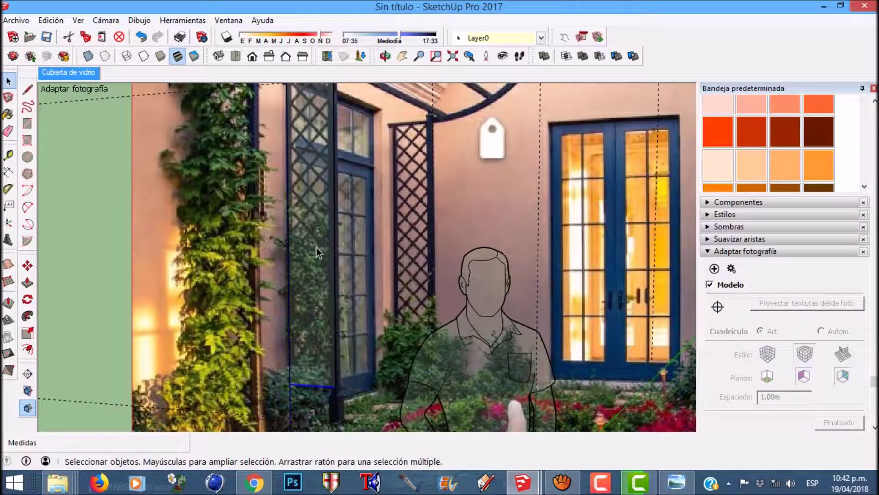
key(f)
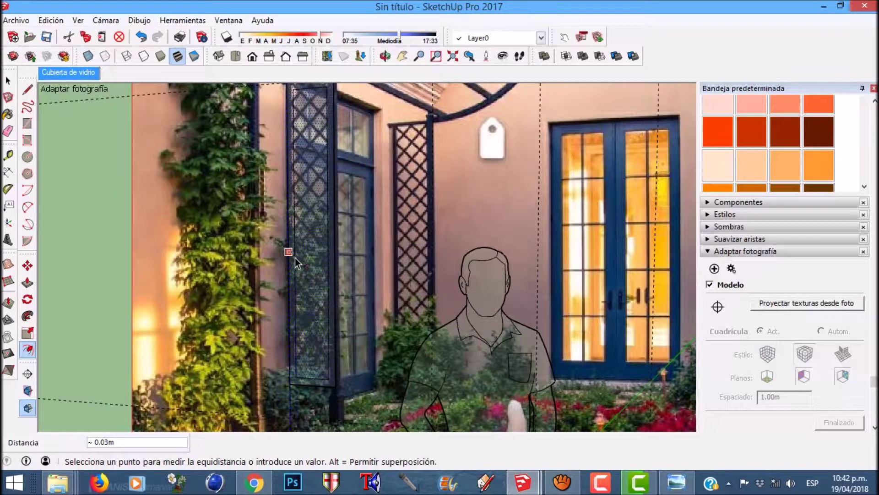
scroll(294, 258, up, 3)
scroll(295, 262, up, 2)
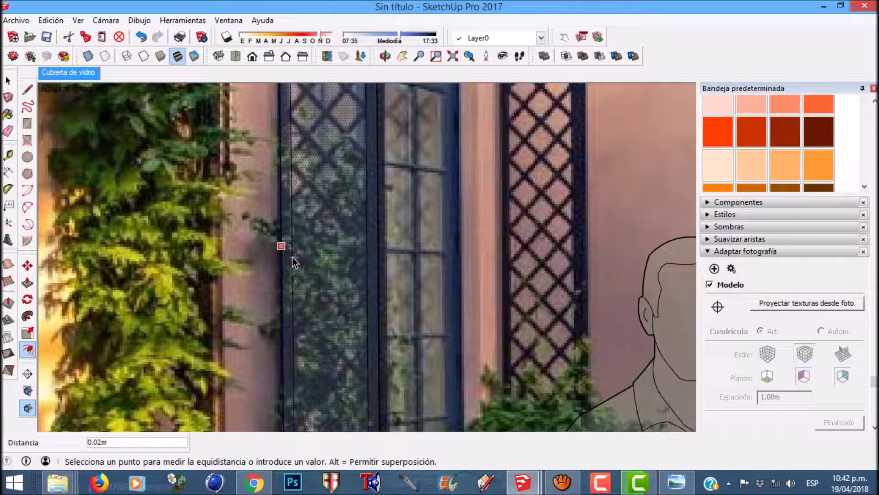
text(0.)
text(02)
key(Return)
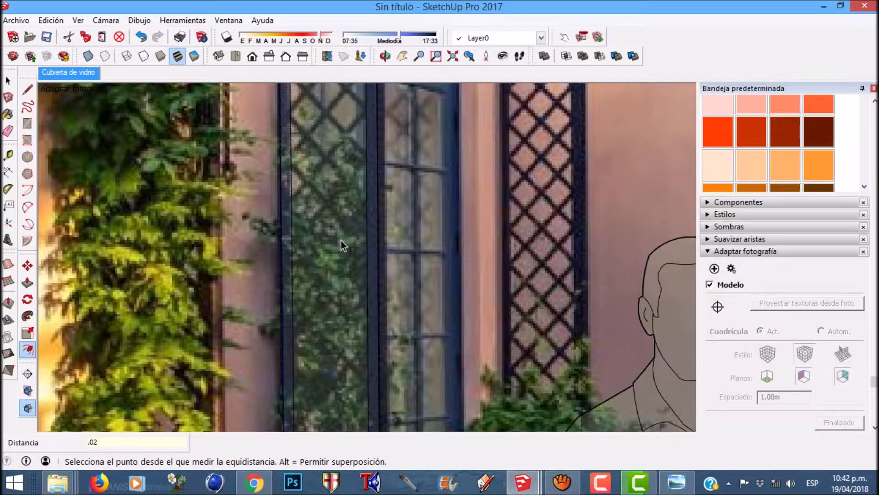
Move the frame's inner top edge up 0.02 m onto the rectangle's outer top edge
scroll(341, 240, down, 5)
scroll(339, 213, up, 3)
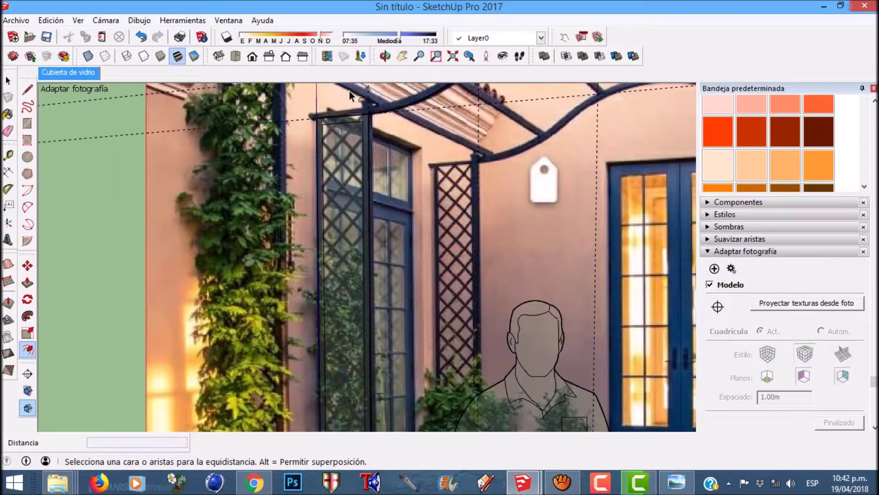
click(340, 131)
scroll(339, 136, up, 5)
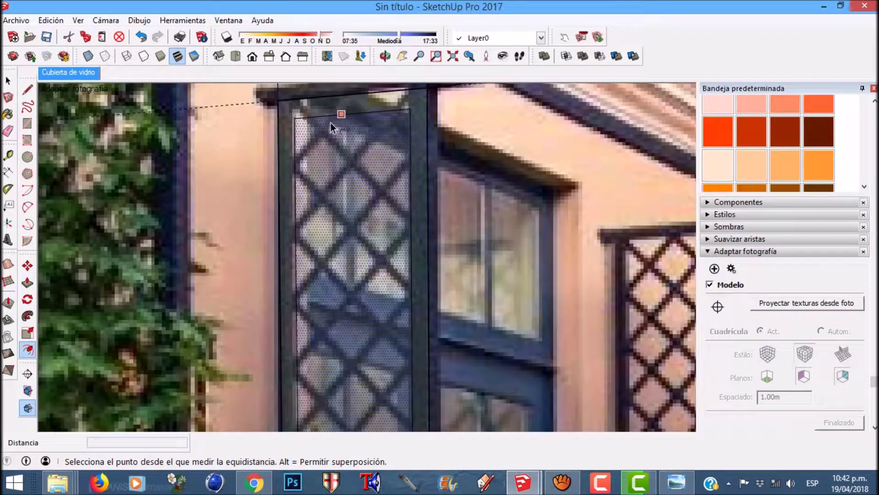
key(space)
click(325, 116)
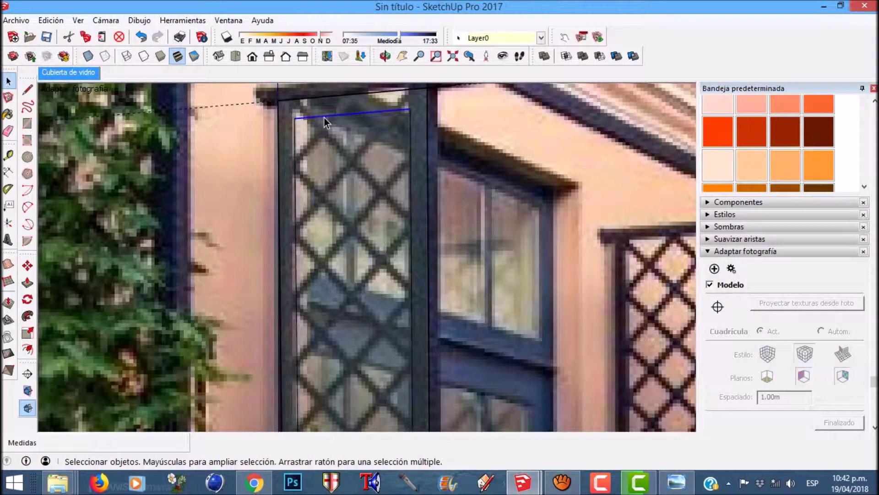
key(m)
click(323, 115)
click(316, 93)
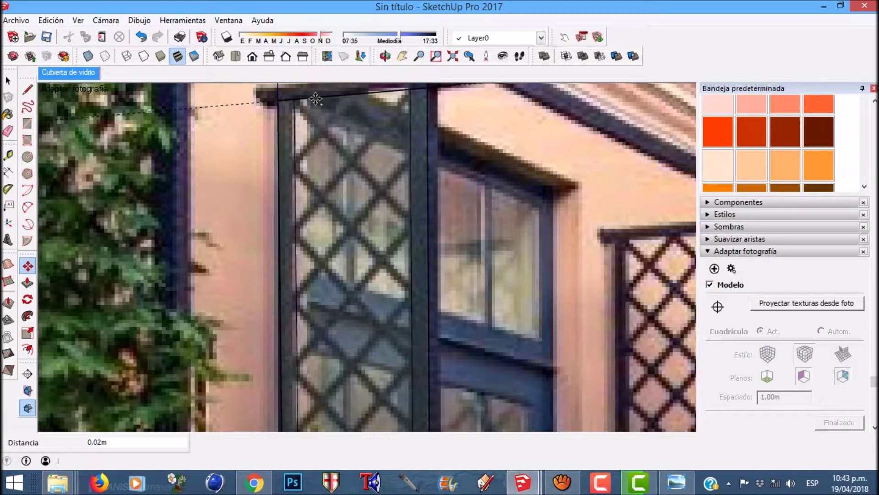
Create a 45° protractor guide from the frame's inner top corner, sloping down across the lattice
scroll(331, 138, down, 2)
scroll(331, 138, up, 1)
key(shift+t)
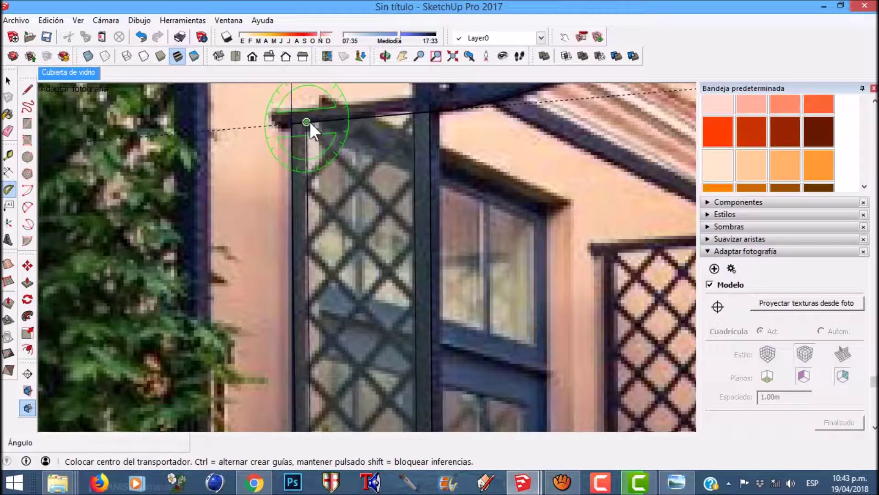
click(306, 122)
click(390, 115)
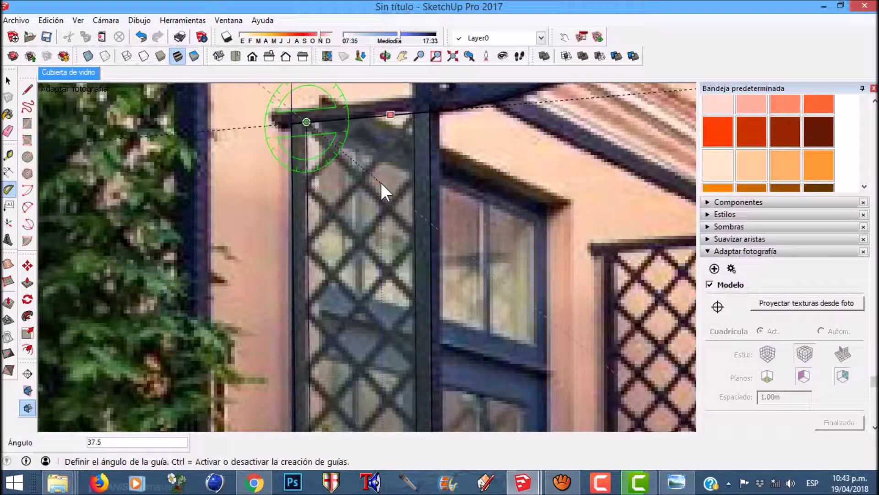
text(45)
key(Return)
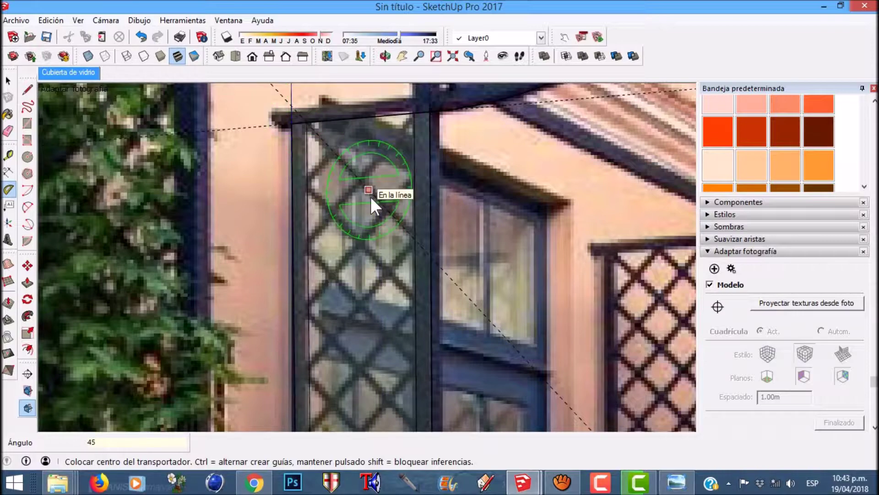
Add a parallel guide close to the upper side of the 45° lattice guide
key(t)
scroll(365, 194, up, 2)
click(359, 174)
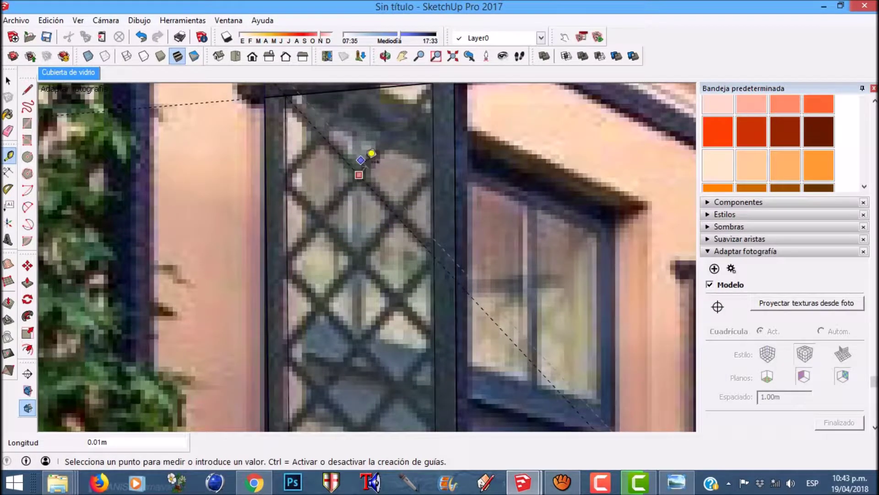
text(0001)
key(Return)
scroll(361, 151, up, 1)
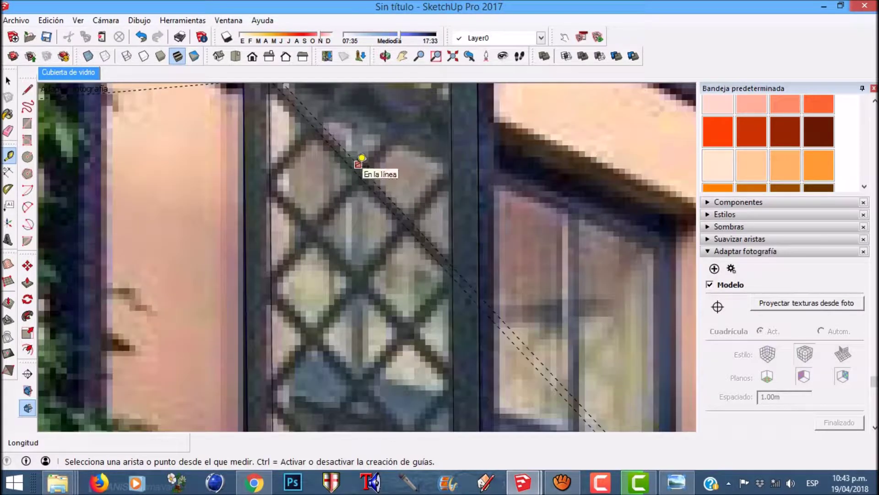
Add a parallel guide close to the lower side of the 45° lattice guide and erase the central guide
click(358, 164)
click(347, 174)
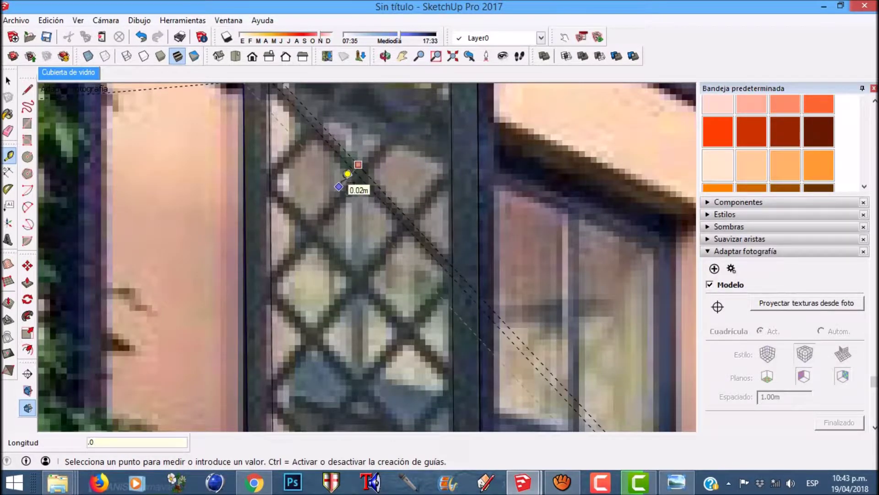
text(.01)
key(Return)
key(e)
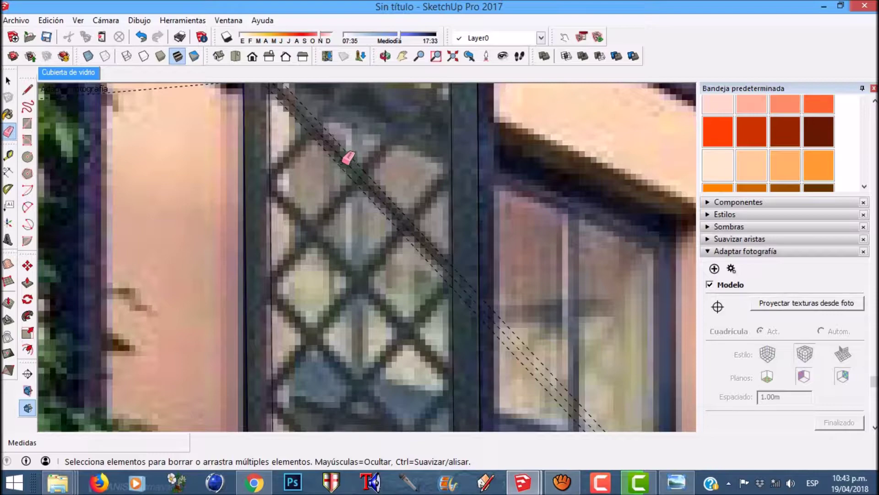
scroll(348, 154, down, 5)
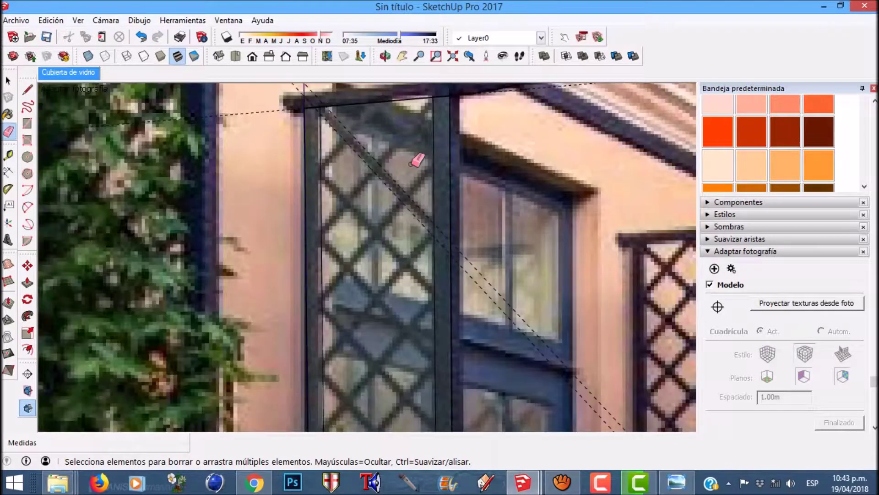
scroll(403, 161, up, 1)
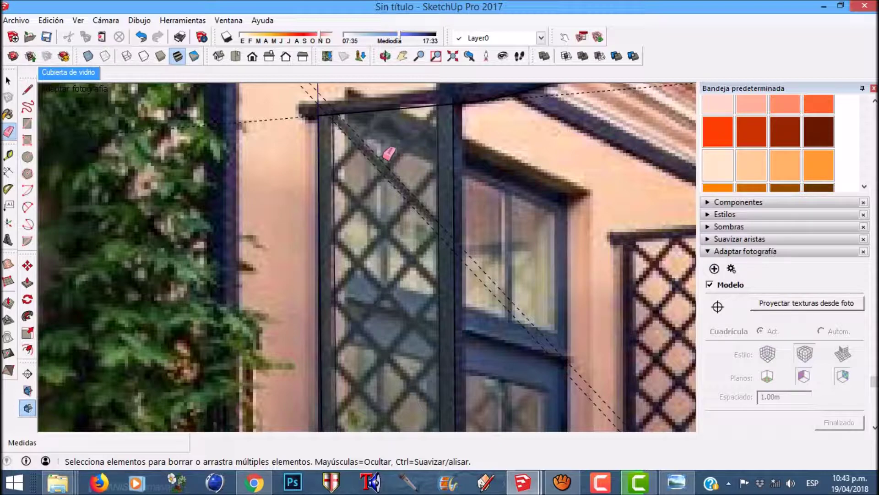
Copy the pair of 45° guides 0.14 m to the frame's opposite inner top corner, dividing the copy distance by 2
key(space)
click(363, 150)
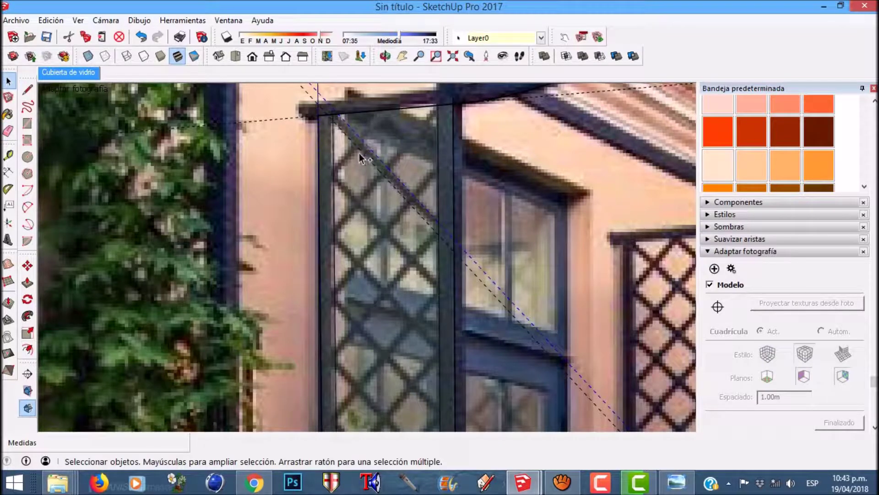
key(m)
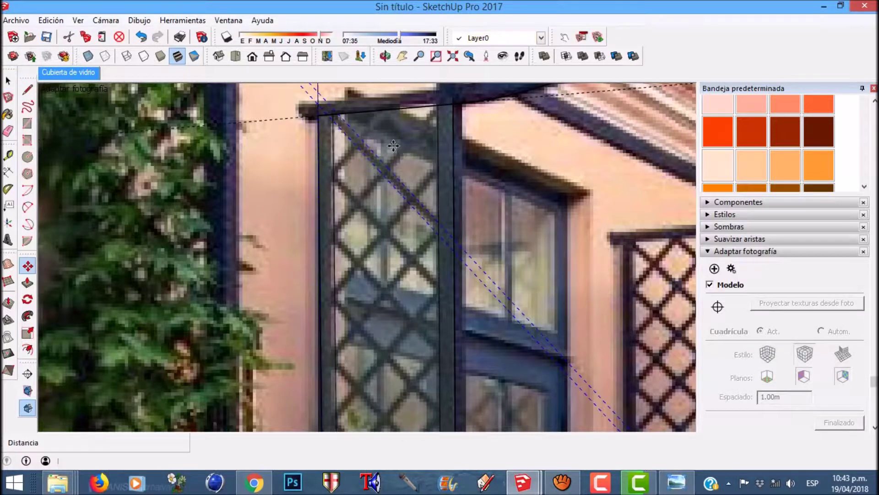
scroll(371, 138, up, 2)
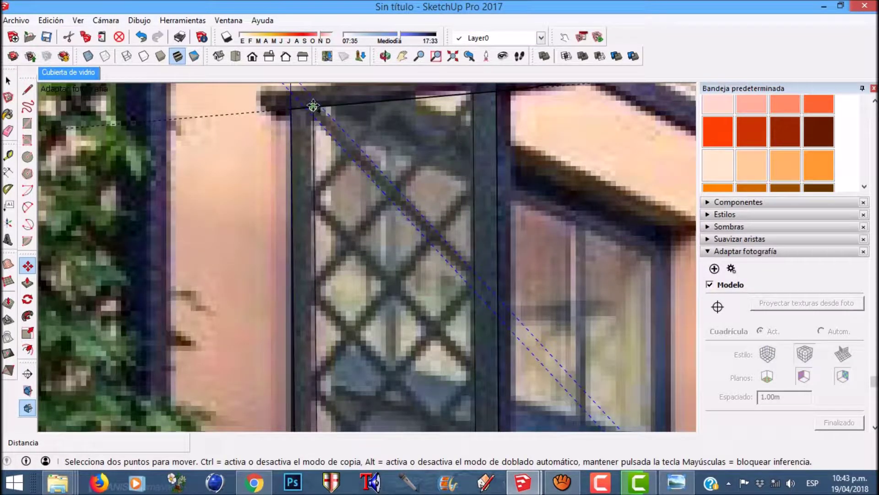
click(314, 107)
key(ctrl)
click(477, 98)
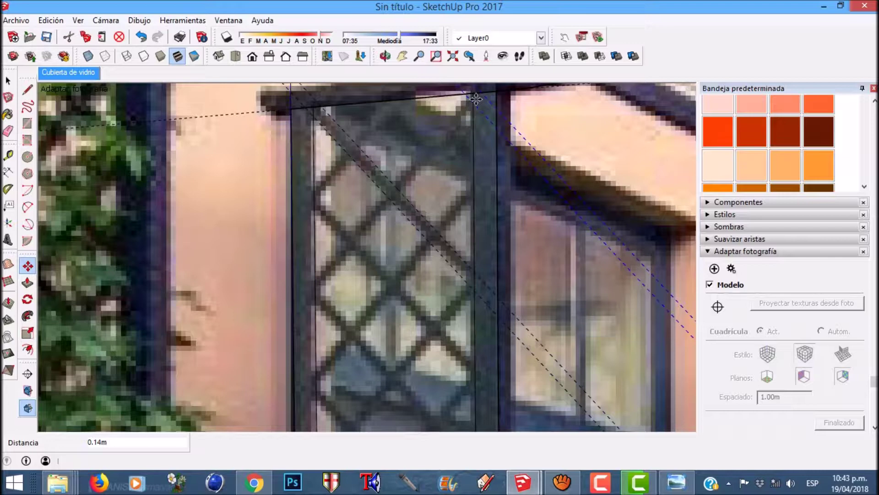
text(/2)
key(Return)
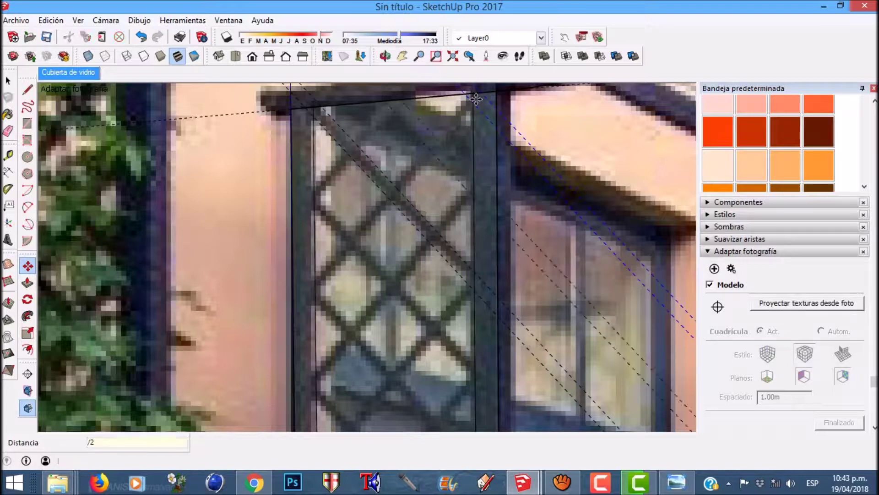
key(space)
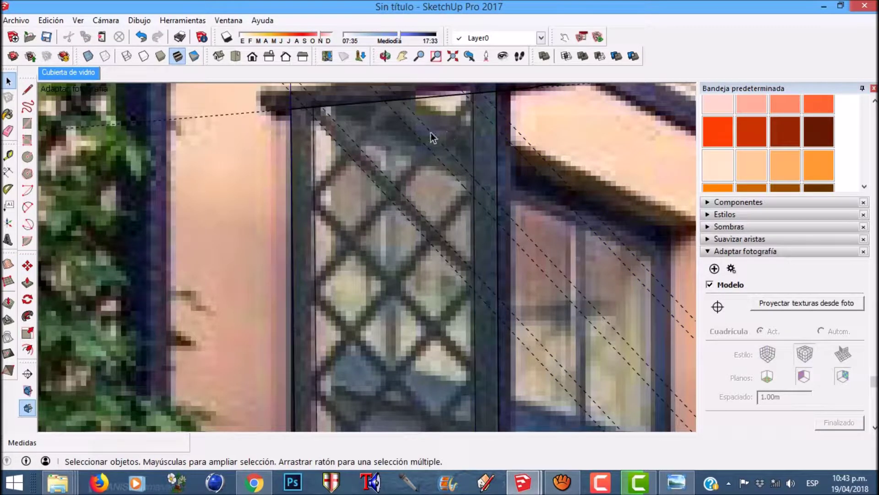
Rotate-copy the three pairs of diagonal guides 180° about the midpoint of the trellis frame's top edge to form crossing guides
click(431, 132)
shift+click(466, 190)
scroll(467, 193, down, 5)
middle_drag(466, 192, 541, 366)
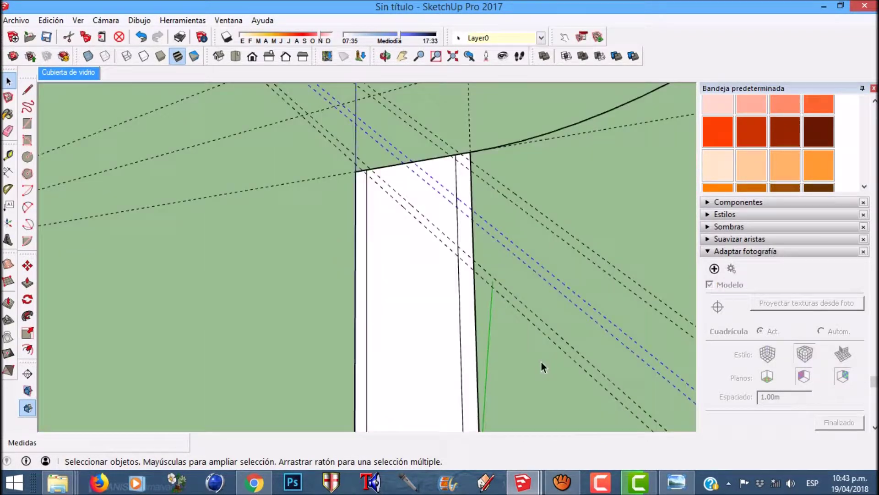
drag(540, 363, 540, 362)
shift+click(555, 334)
shift+drag(565, 240, 565, 239)
scroll(425, 195, up, 2)
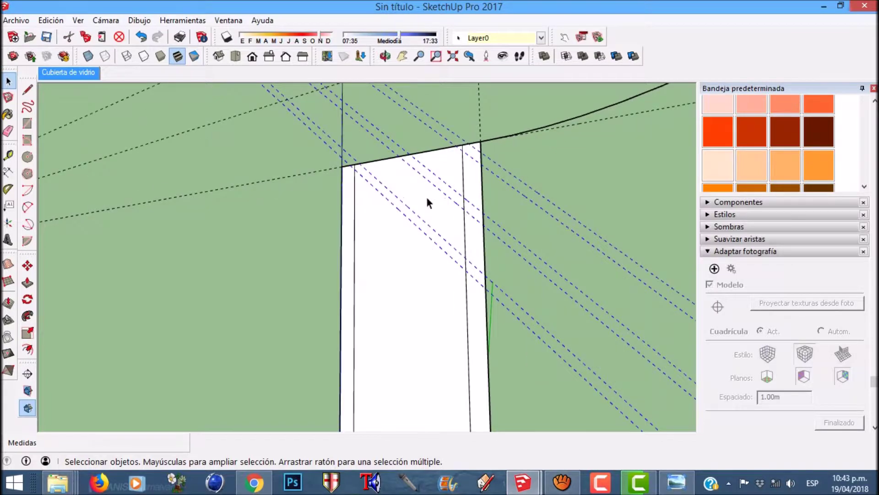
key(q)
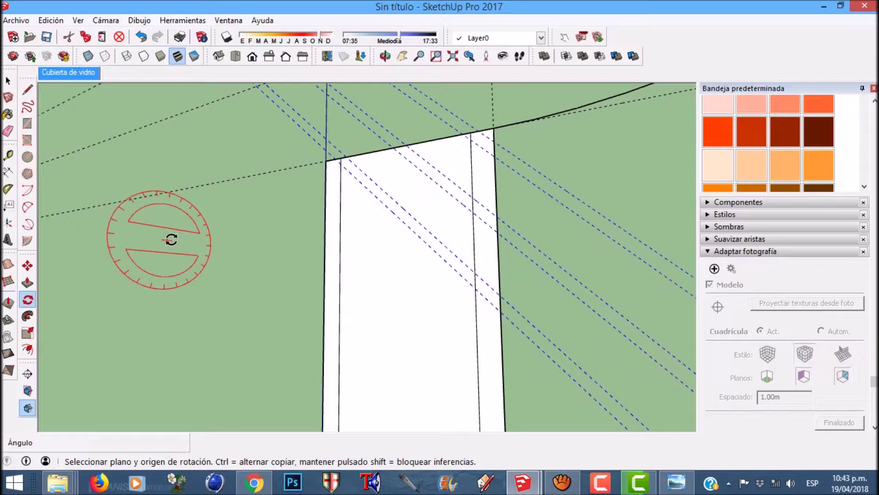
scroll(402, 154, up, 3)
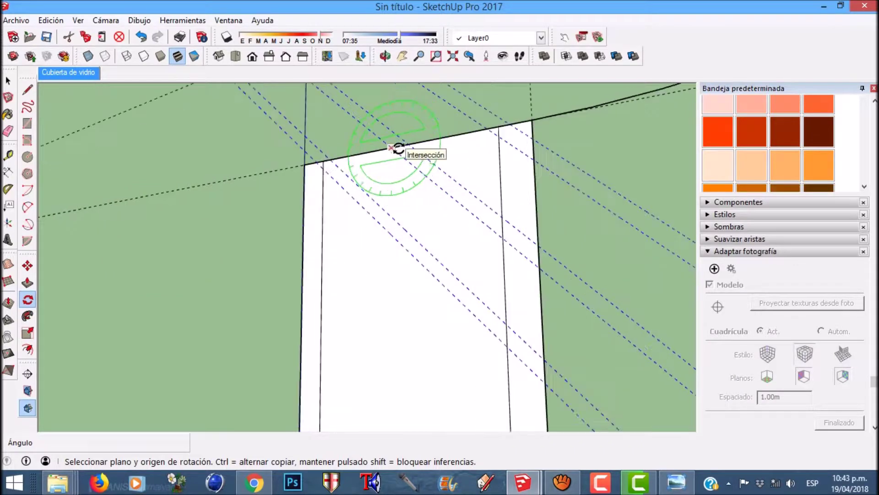
click(400, 145)
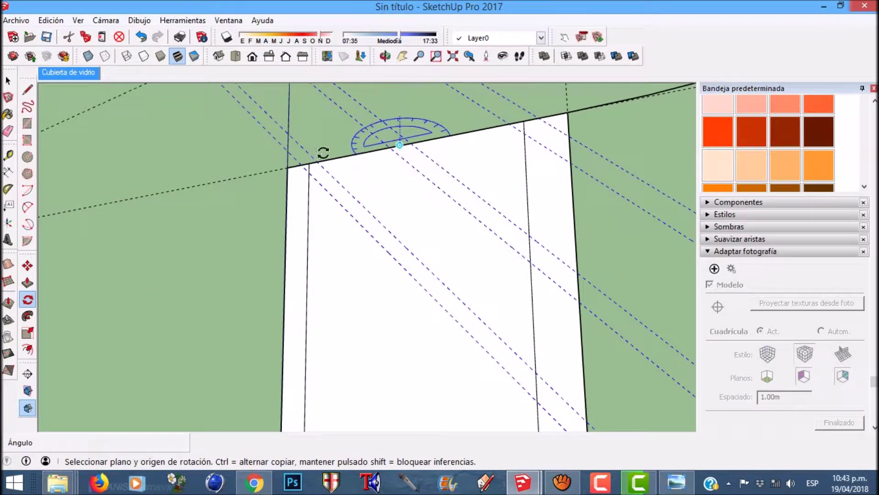
click(309, 162)
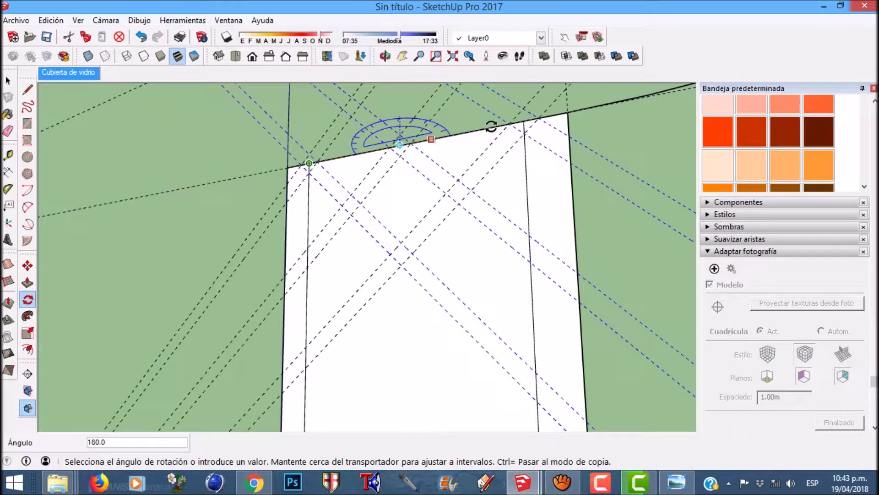
click(524, 121)
scroll(403, 197, down, 3)
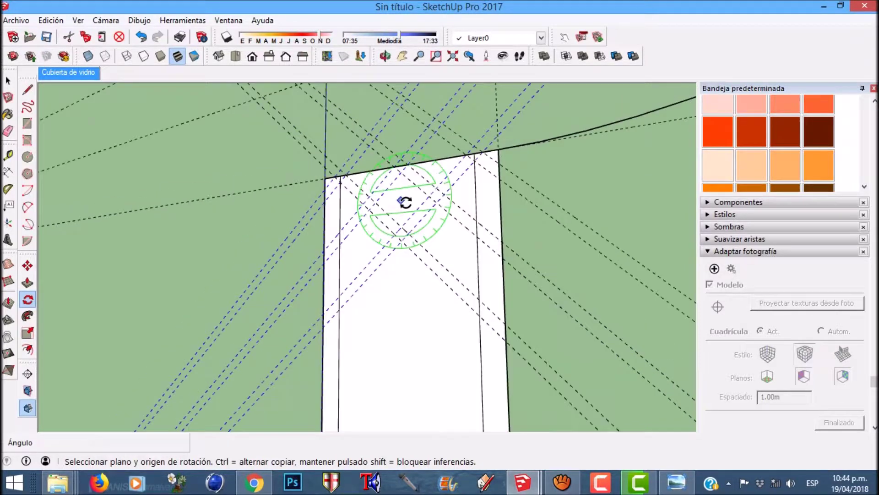
key(space)
Copy the lowest pair of descending diagonal guides 0.07 m down along the frame's inner vertical edge
middle_drag(411, 211, 469, 233)
scroll(400, 198, up, 2)
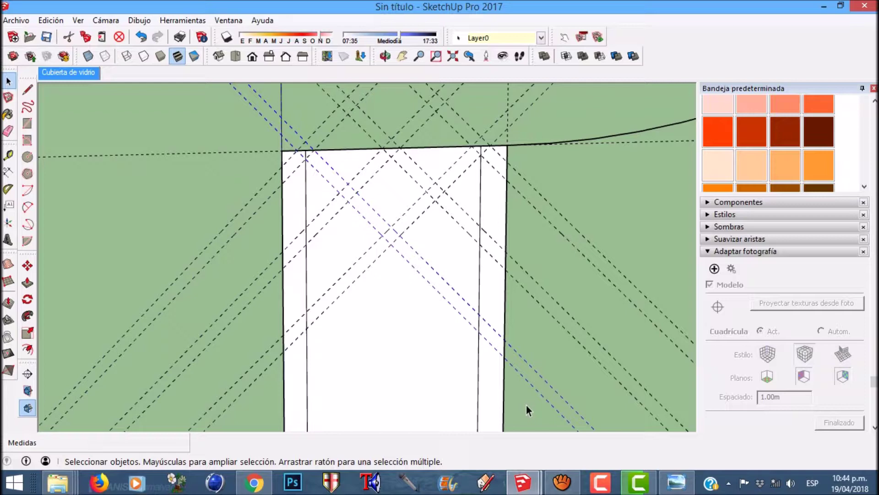
key(m)
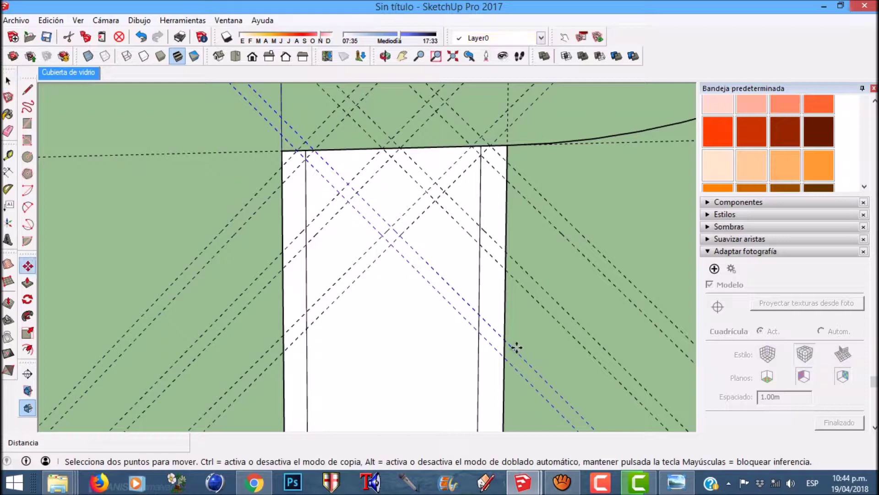
key(ctrl)
click(479, 243)
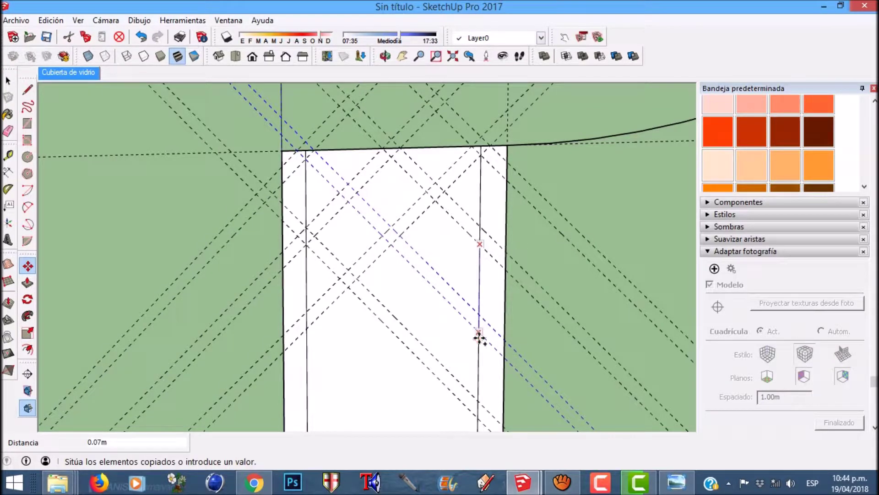
click(499, 315)
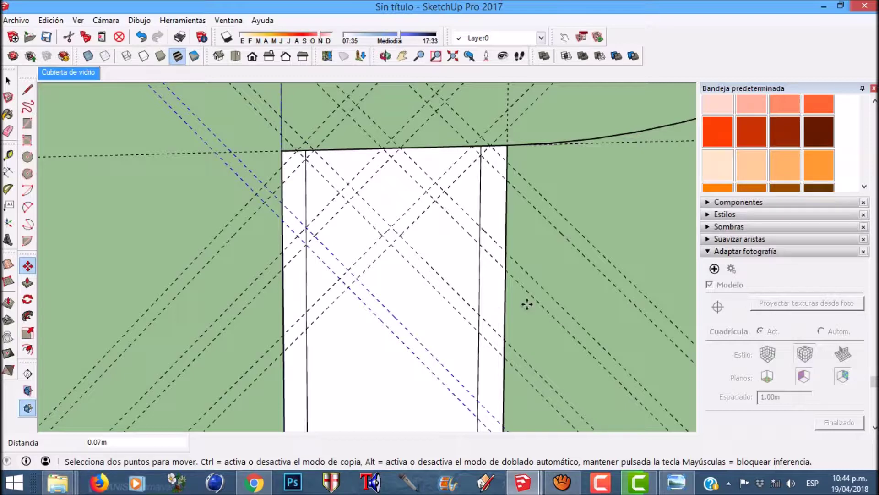
key(space)
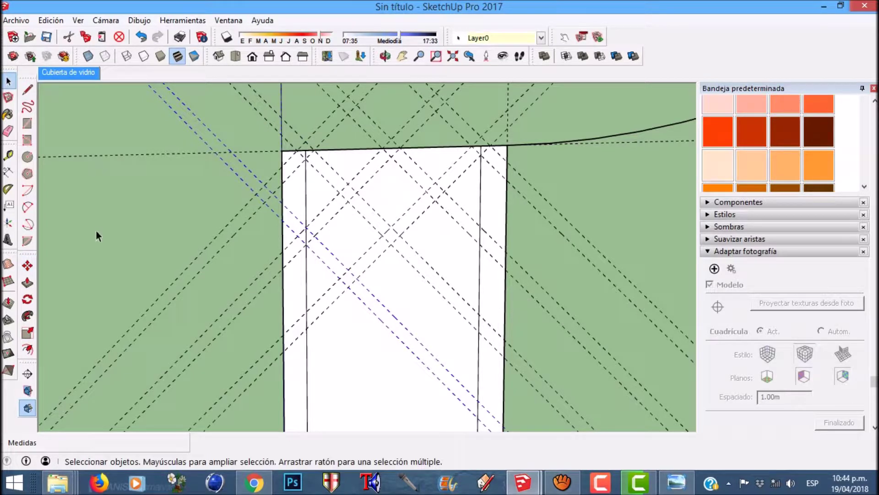
Rotate-copy the new guide pair 180° about the midpoint of the frame's top edge
click(28, 300)
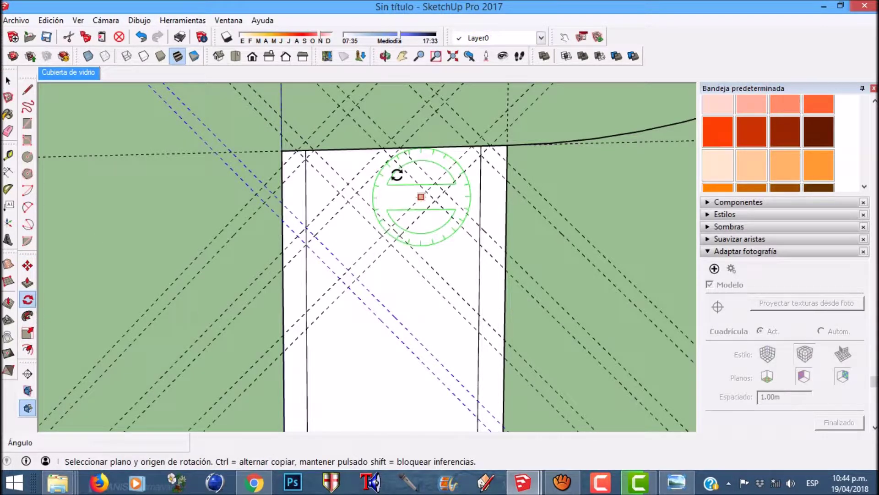
scroll(392, 150, up, 2)
click(392, 146)
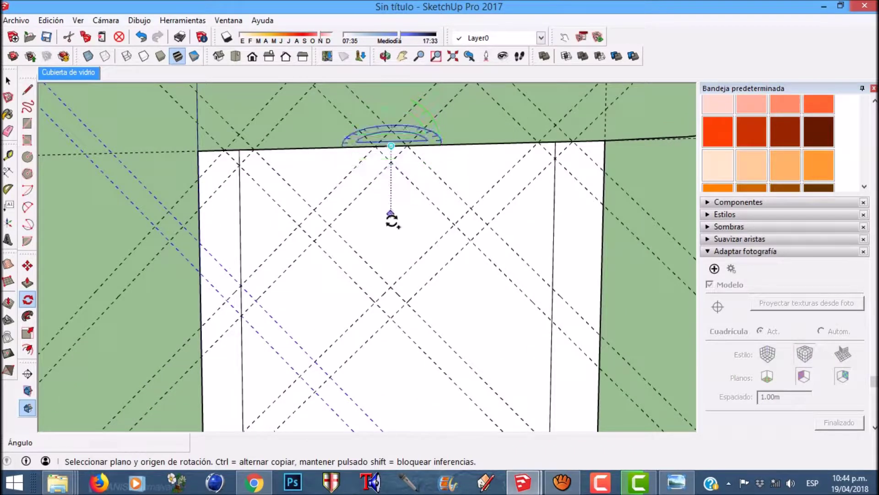
click(238, 149)
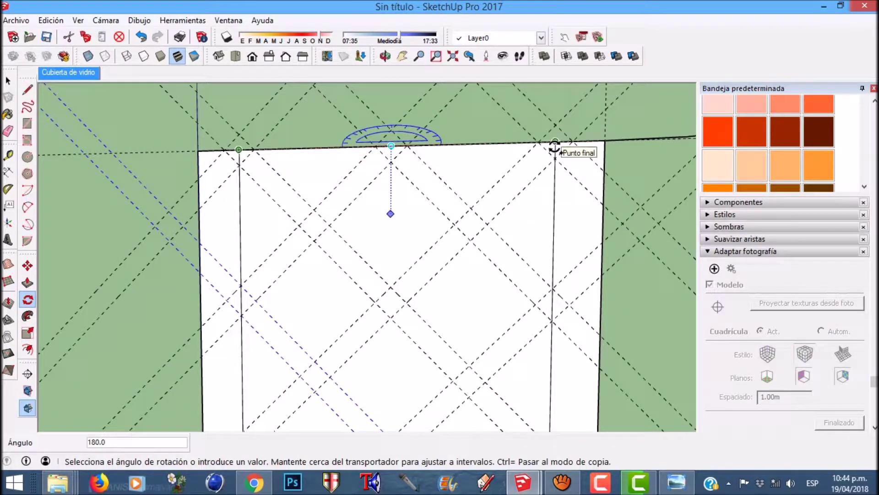
click(554, 145)
key(space)
Trace the half-diamond opening against the left inner frame edge with lines through the guide intersections
scroll(490, 288, up, 3)
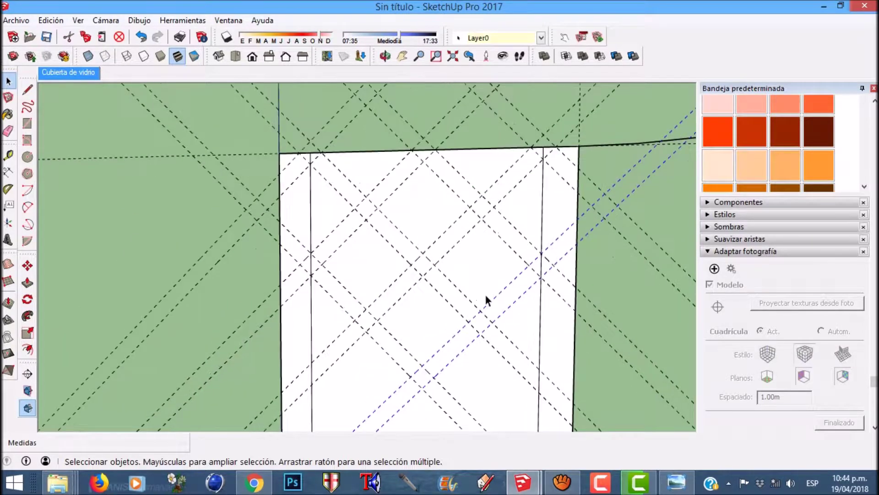
key(l)
scroll(376, 231, up, 2)
click(285, 136)
click(345, 196)
click(286, 257)
click(300, 120)
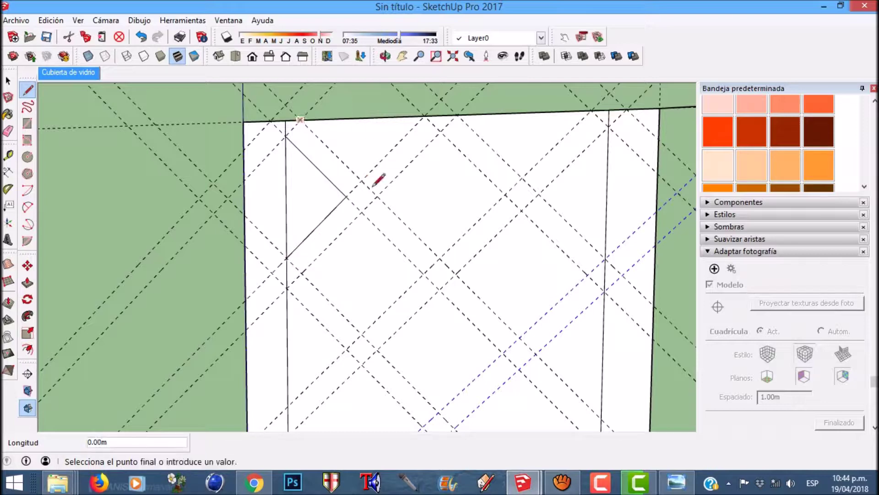
click(362, 181)
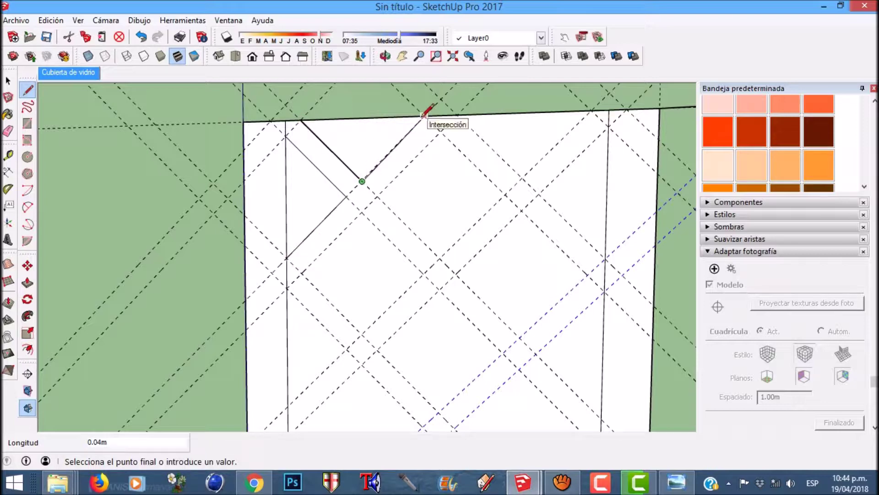
key(Escape)
key(ctrl+z)
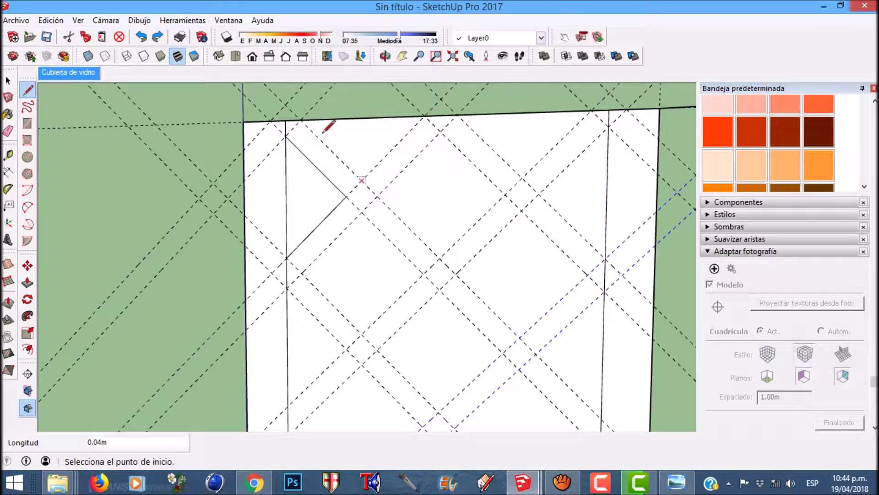
Trace the two triangular lattice openings below the frame's top edge with lines along the guides
click(300, 120)
click(362, 181)
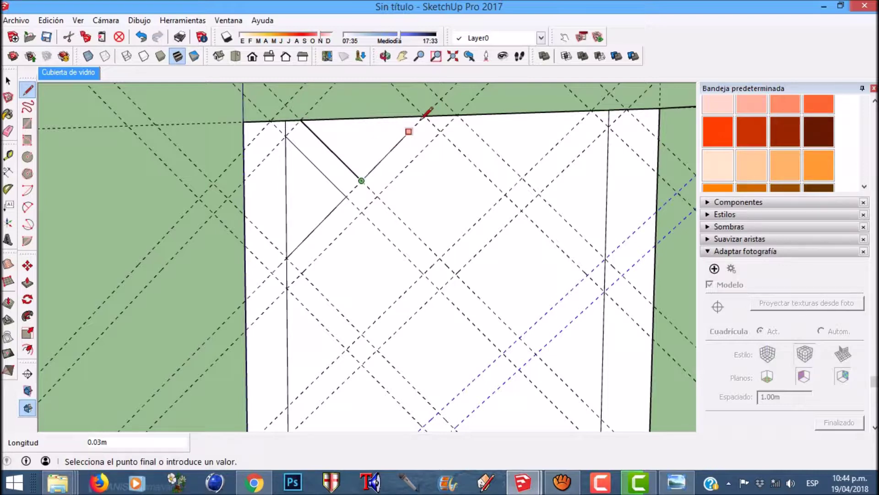
click(423, 118)
click(457, 115)
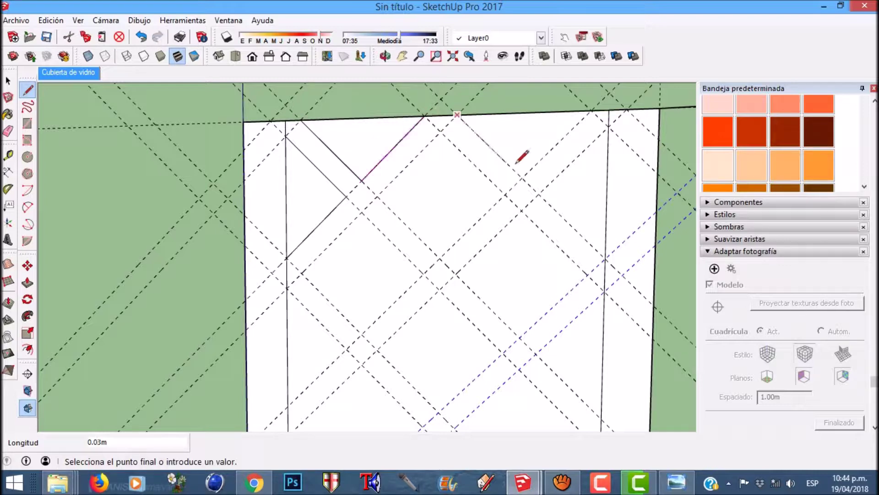
click(521, 177)
click(591, 110)
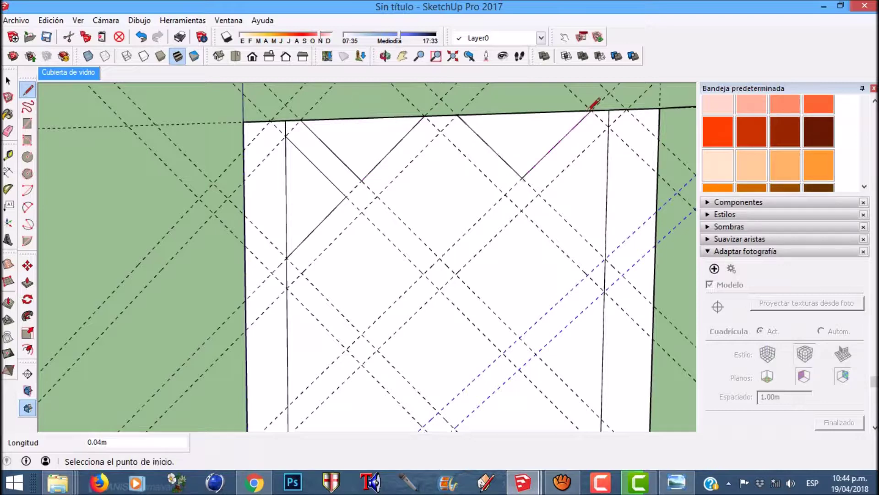
Trace the half-diamond opening against the right inner frame edge with lines along the guides
click(609, 125)
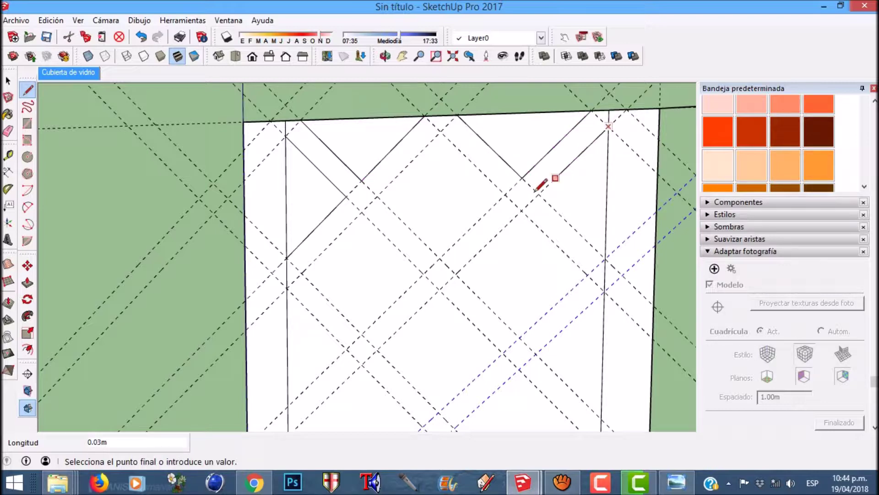
click(539, 194)
click(605, 255)
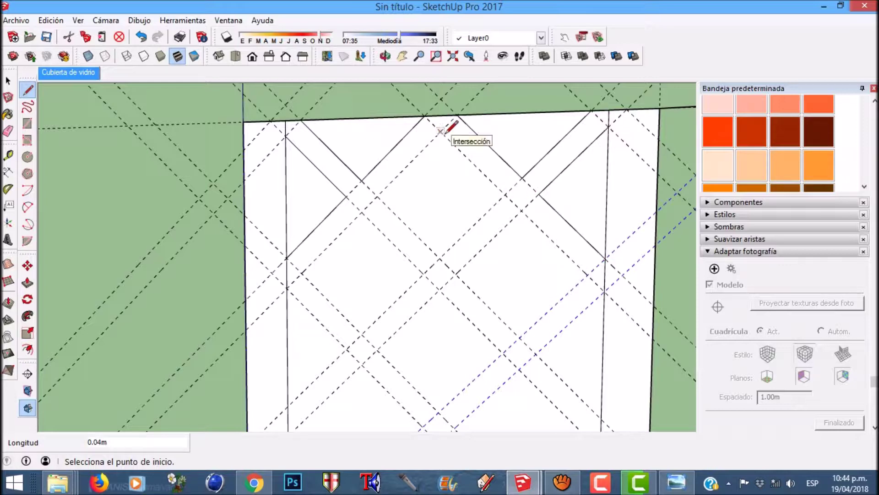
Draw three rotated rectangles over the full diamond openings, one upper central and two below it, snapping to the guide intersections
click(301, 273)
click(361, 334)
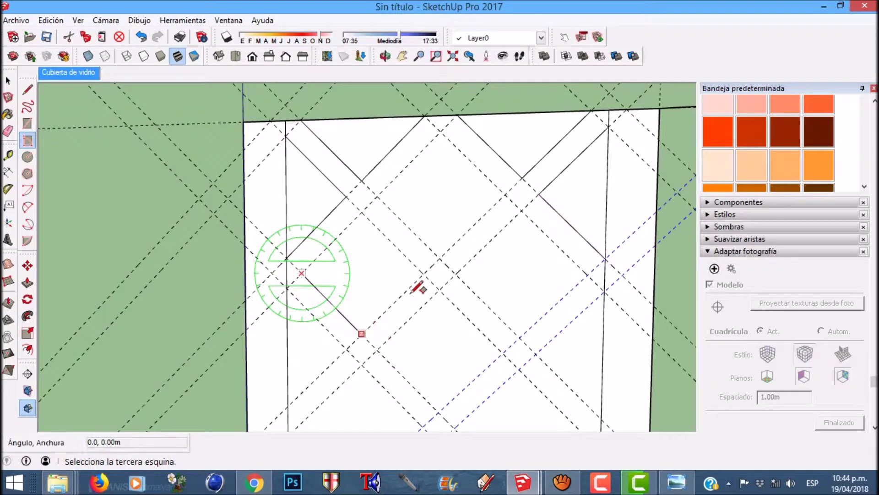
click(423, 274)
click(377, 196)
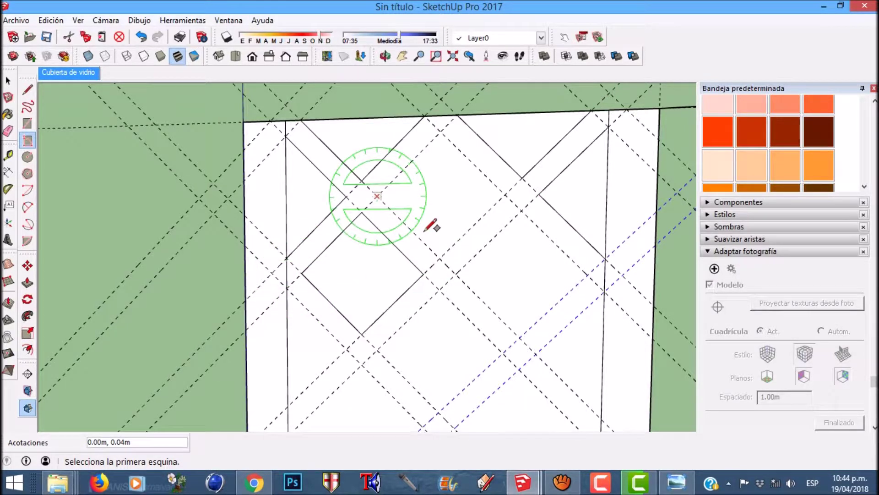
click(477, 218)
click(512, 214)
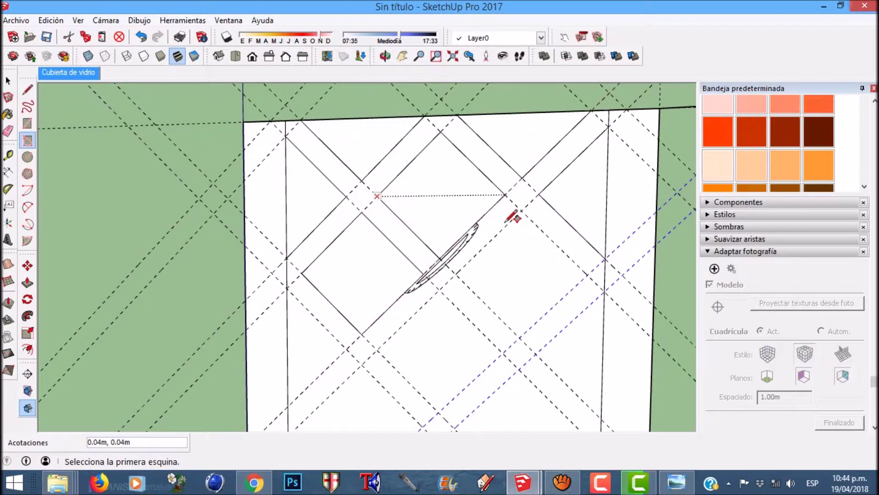
click(454, 273)
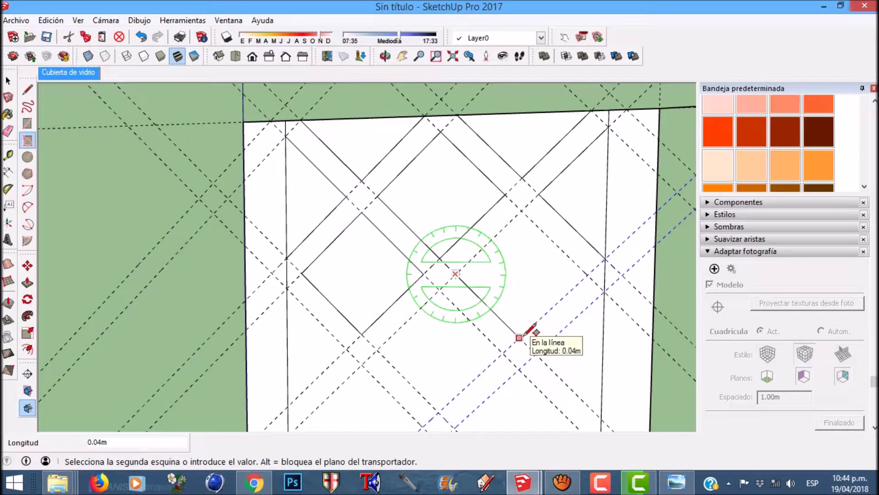
click(519, 338)
click(588, 275)
scroll(476, 247, down, 4)
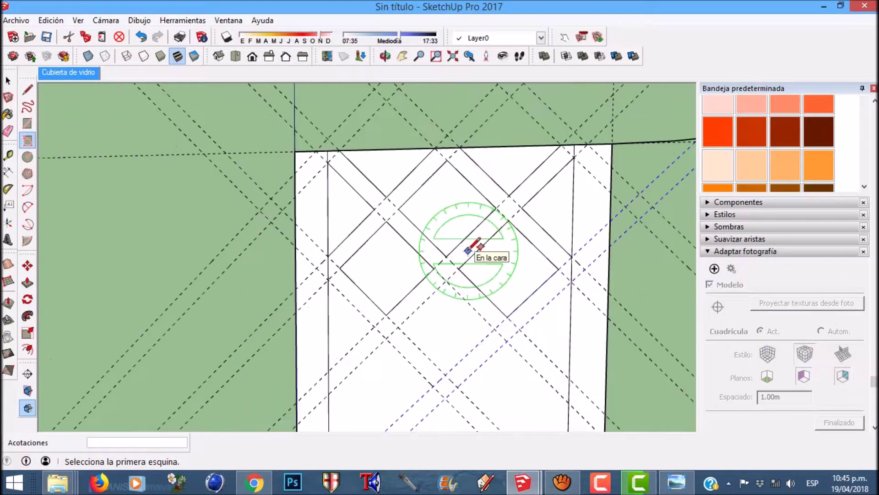
key(space)
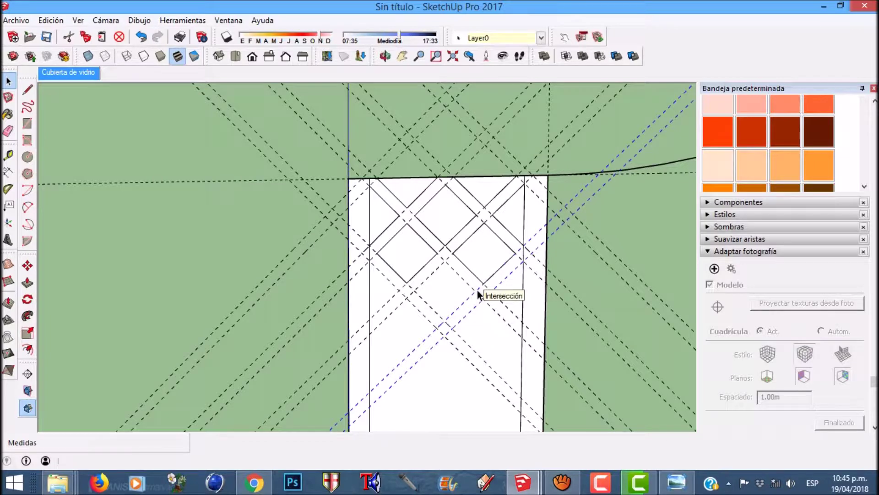
Copy the two edge half-diamonds and three full diamond openings about 0.07 m straight down along the left inner frame edge
scroll(473, 261, down, 5)
scroll(454, 364, up, 2)
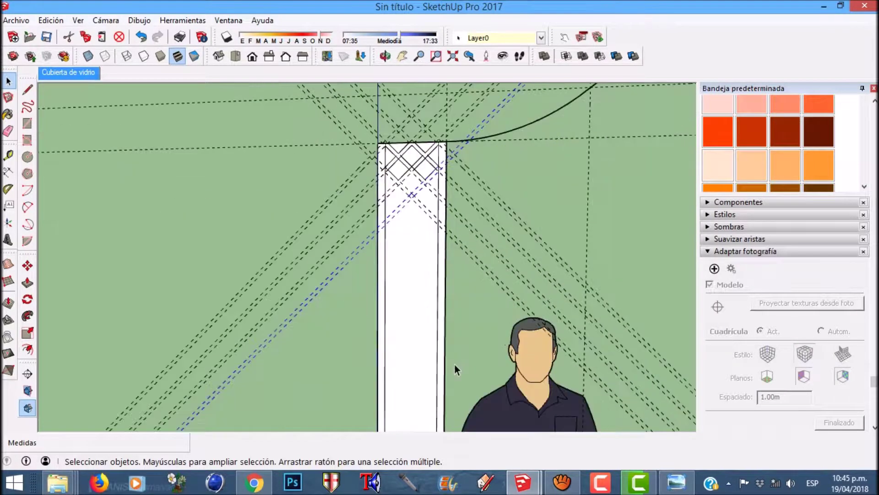
scroll(402, 146, up, 4)
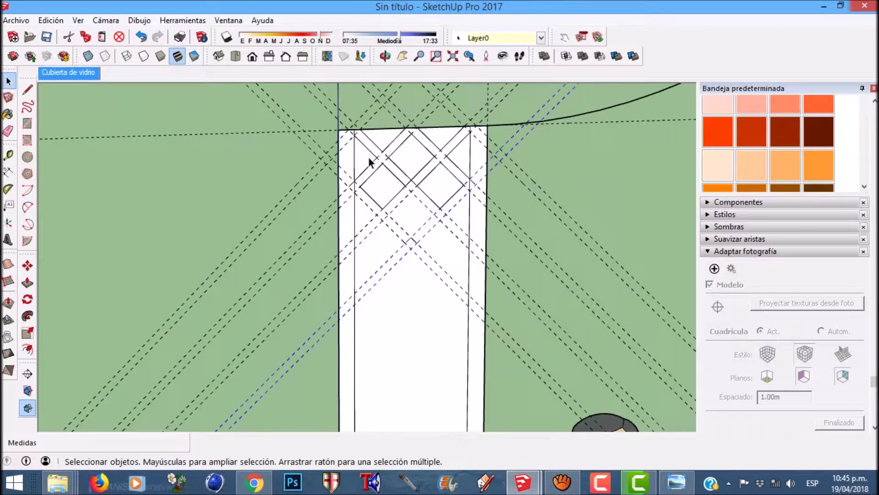
scroll(371, 163, up, 2)
click(371, 162)
shift+click(428, 161)
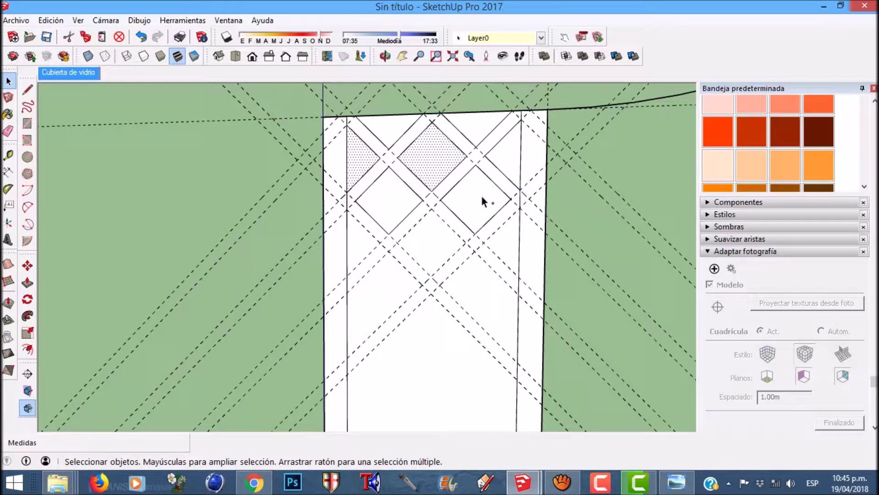
shift+click(503, 151)
shift+click(482, 199)
shift+click(401, 196)
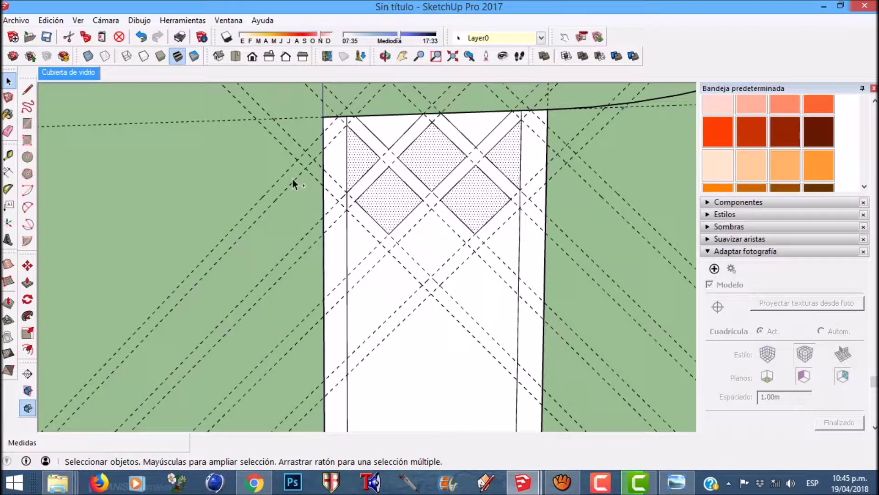
click(29, 265)
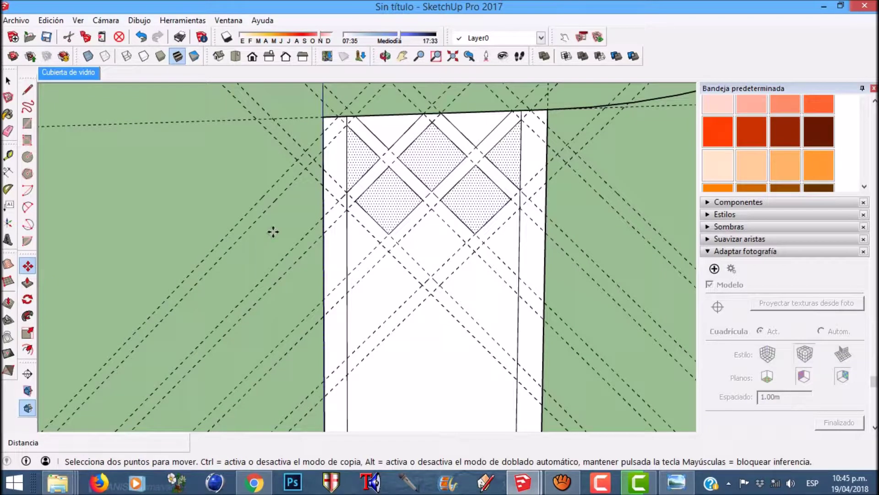
click(349, 124)
key(ctrl)
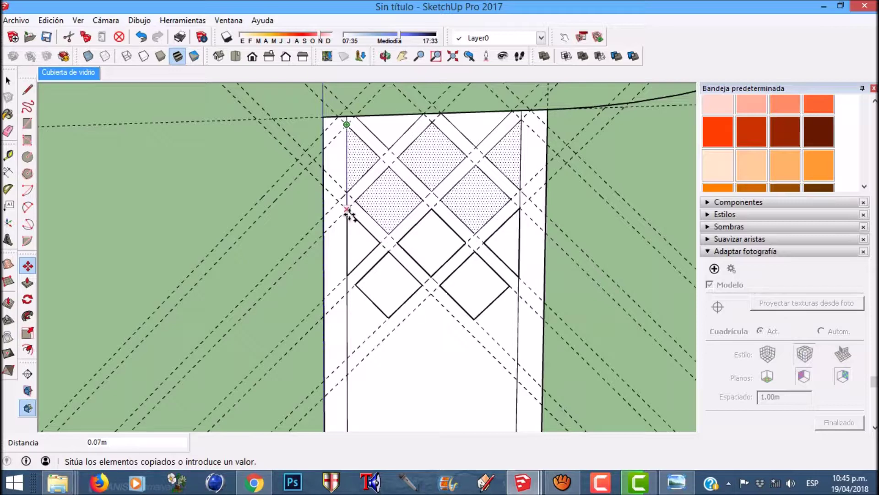
click(351, 210)
Array the copied lattice openings down the trellis panel with a 13x multiplier
scroll(377, 185, down, 2)
scroll(412, 158, down, 3)
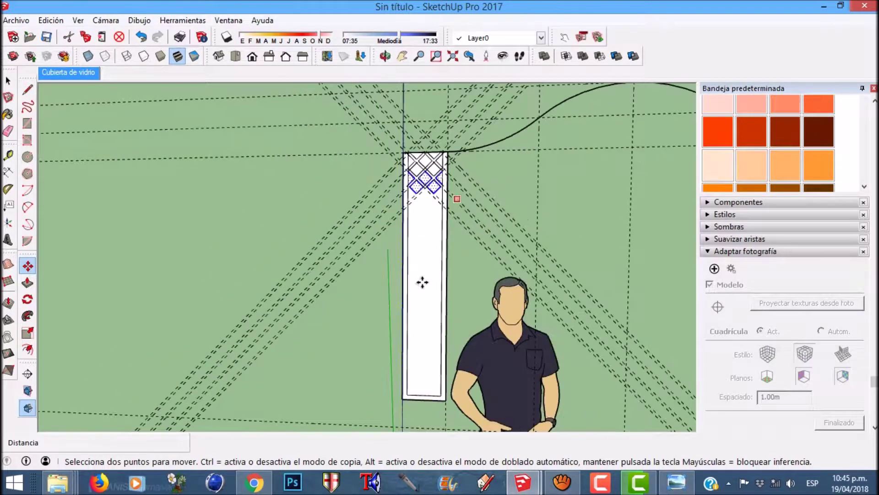
scroll(380, 344, up, 1)
text(5)
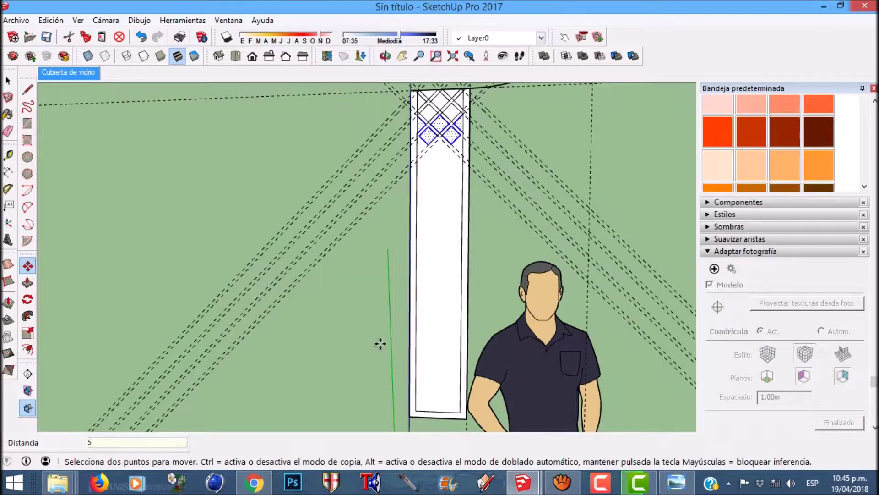
text(x)
key(Return)
text(1)
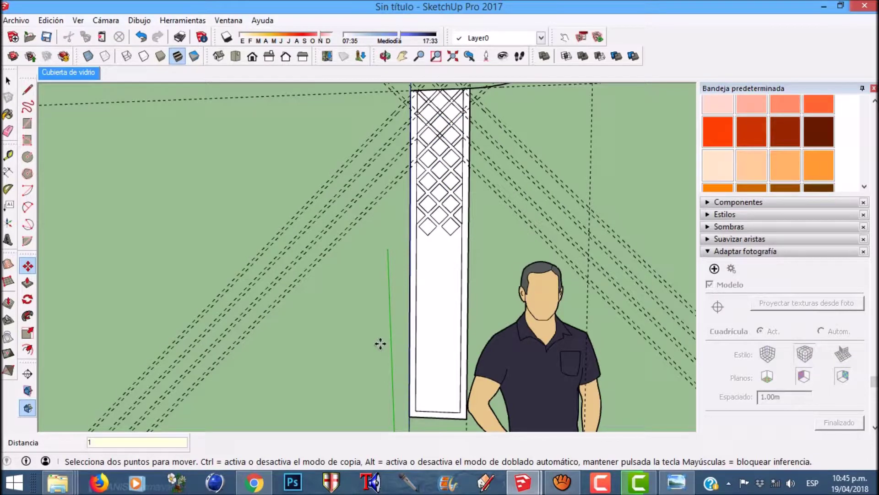
key(Return)
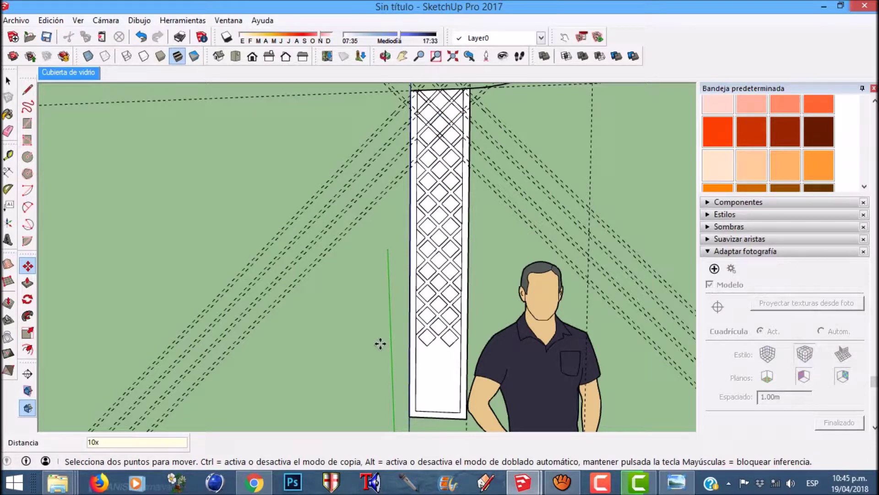
key(Return)
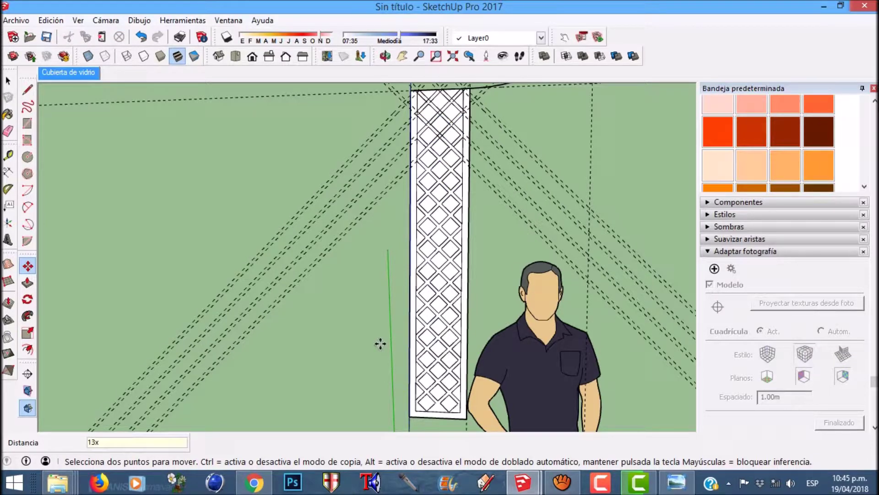
key(space)
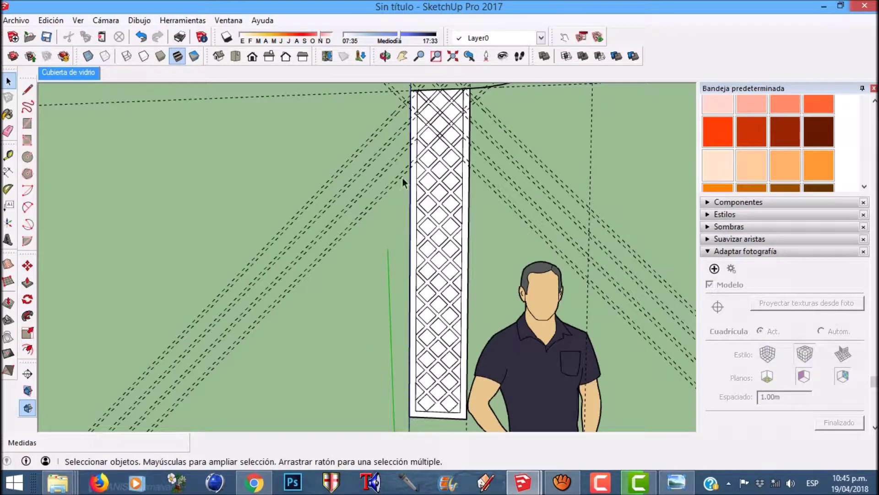
Copy the upper edges of the lowest central diamond and its adjoining half-diamonds about 0.07 m down, across the frame's lower inner edge
scroll(426, 343, up, 8)
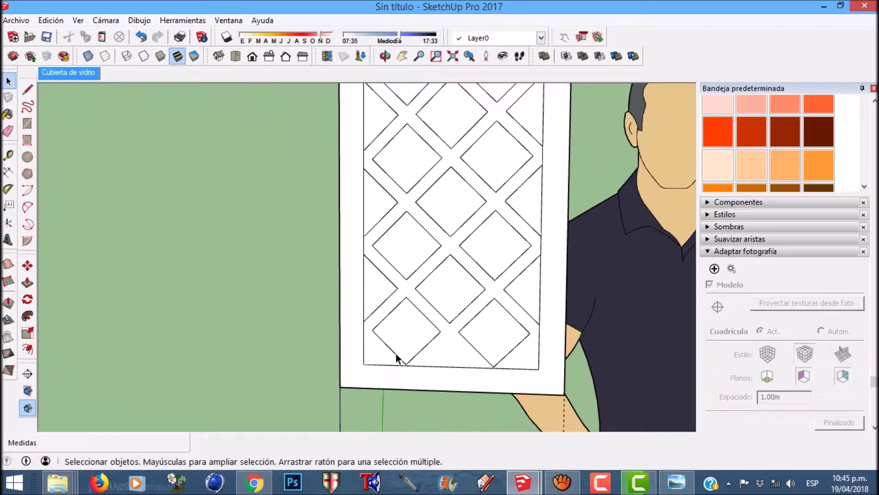
scroll(430, 322, up, 2)
scroll(374, 257, up, 3)
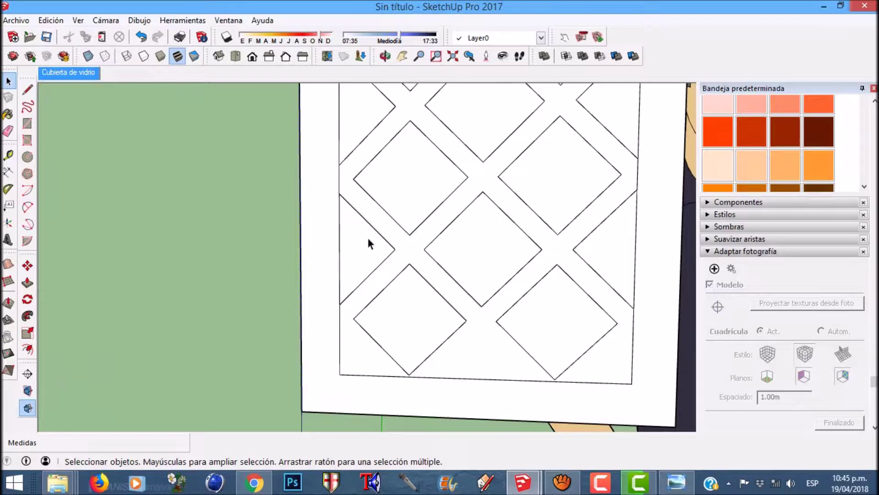
click(371, 224)
shift+click(452, 223)
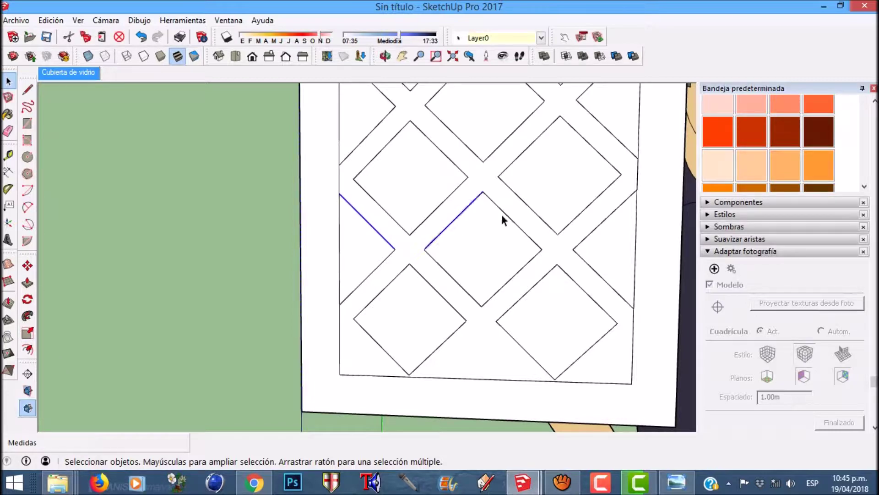
shift+click(512, 220)
shift+click(590, 234)
click(27, 266)
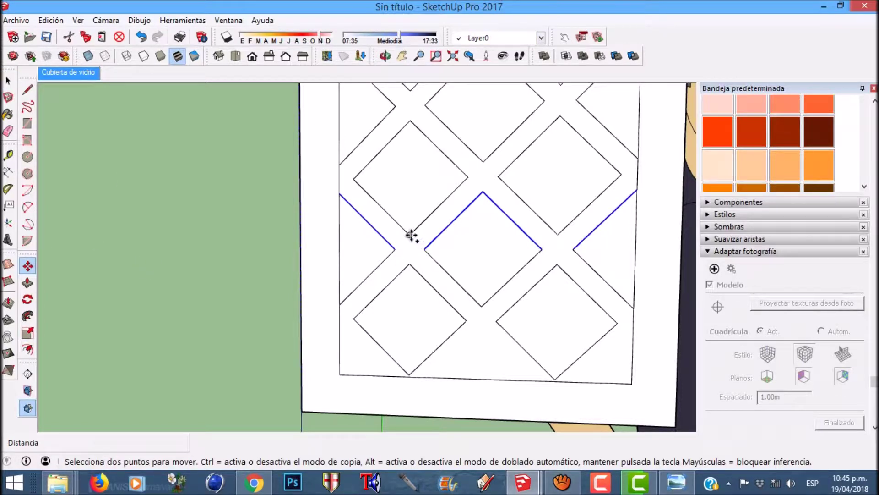
key(ctrl)
click(410, 120)
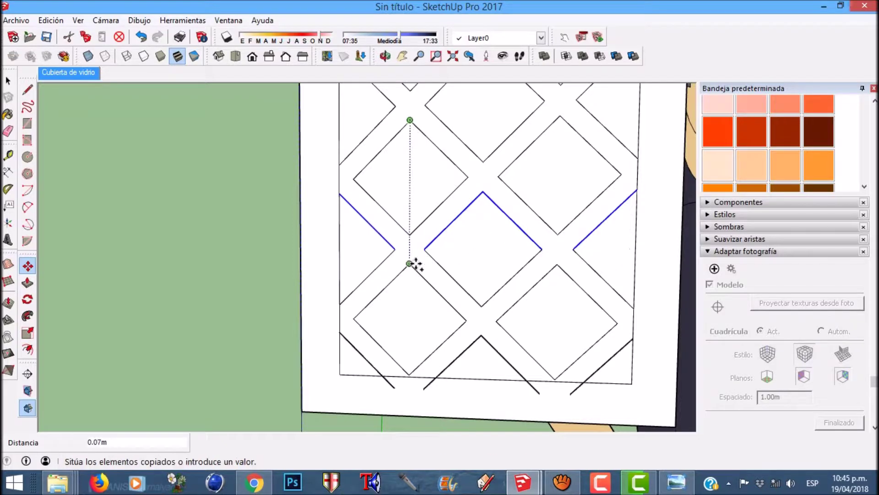
click(410, 263)
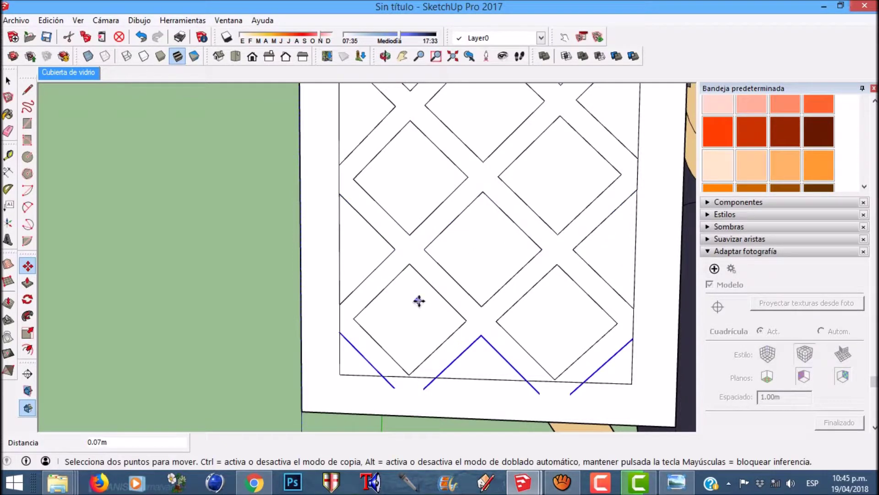
Erase the copied line ends that overhang the frame's lower inner edge
key(e)
mouse_move(397, 387)
mouse_down()
mouse_move(436, 376)
mouse_move(424, 386)
mouse_move(581, 389)
mouse_up()
scroll(458, 376, down, 6)
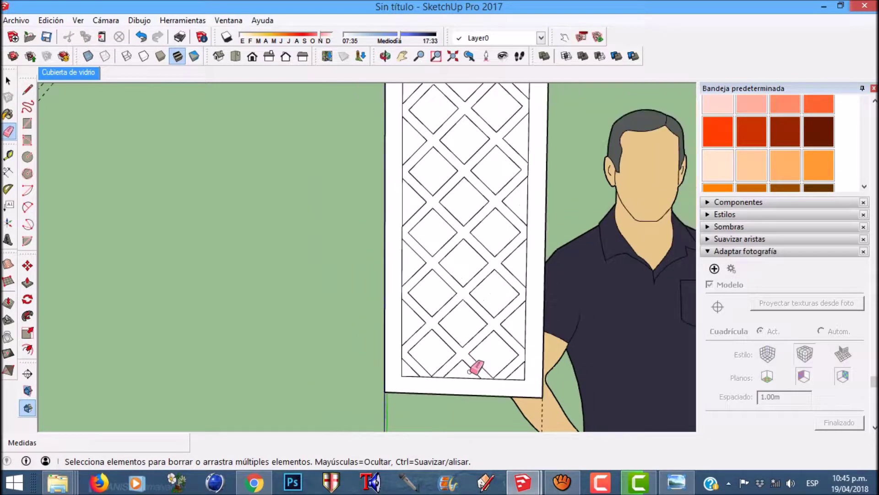
scroll(479, 250, down, 1)
scroll(479, 255, up, 3)
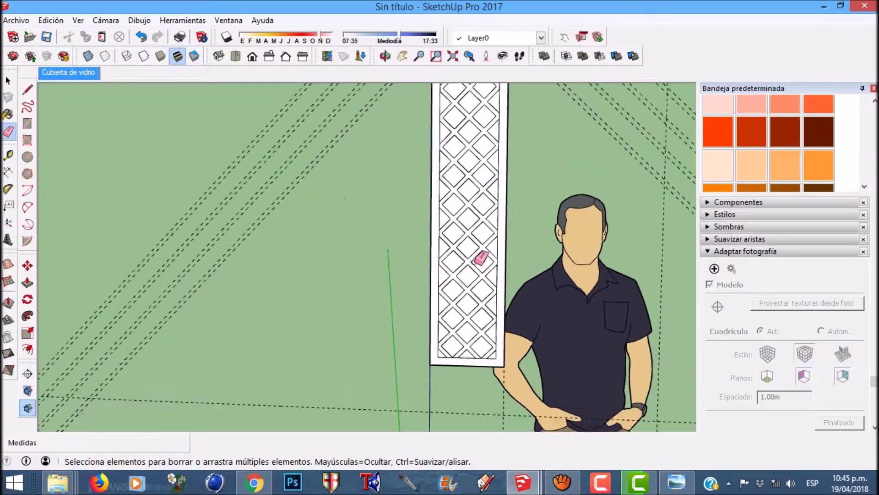
Select the continuous lattice and frame face and delete all guides from the model
key(space)
scroll(468, 354, up, 1)
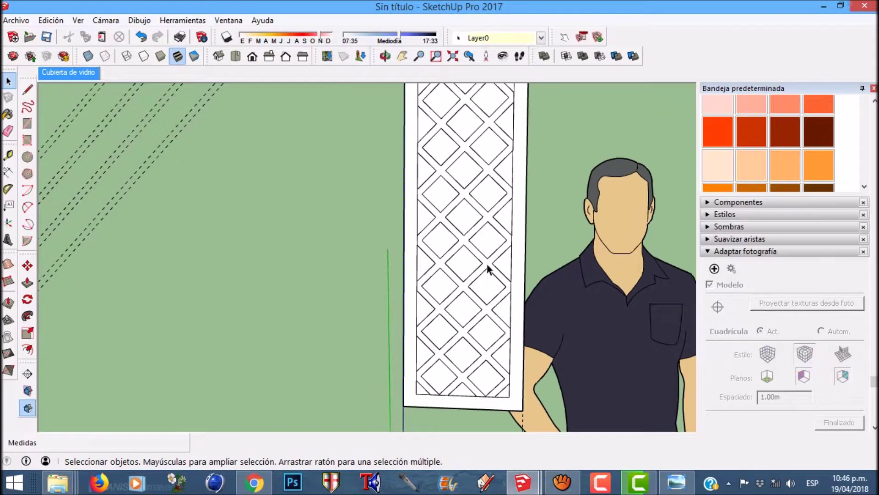
click(440, 353)
scroll(460, 336, down, 1)
scroll(459, 337, down, 3)
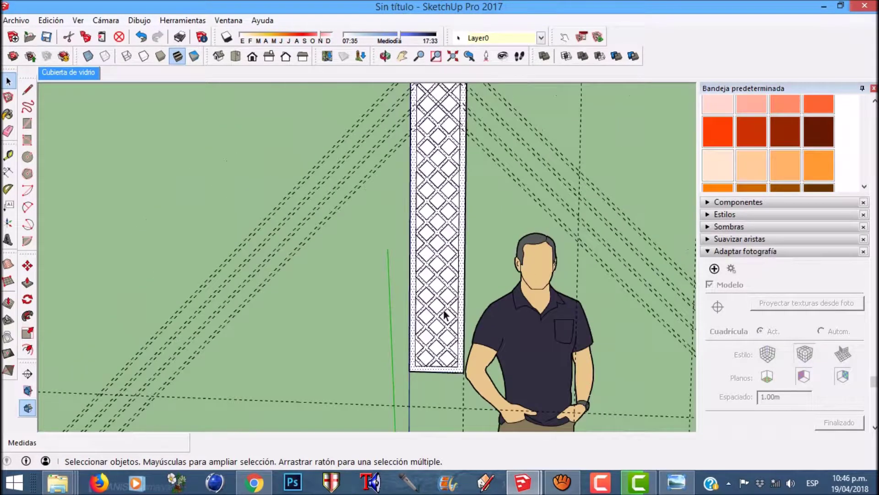
click(52, 21)
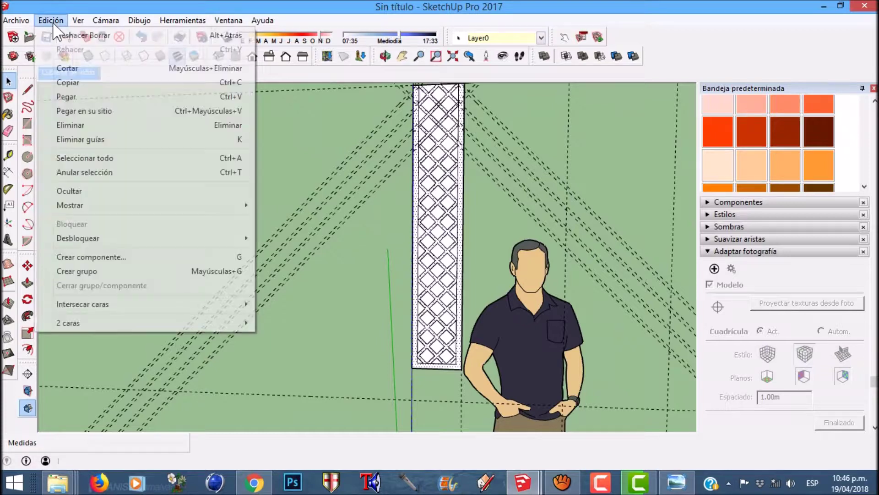
click(91, 140)
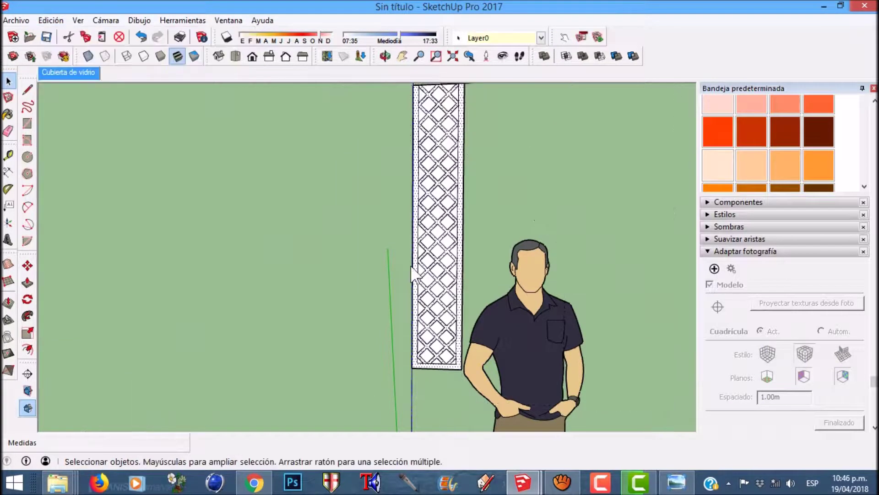
Add the wavy roof curve beside the trellis panel to the selected lattice face
middle_drag(455, 239, 352, 272)
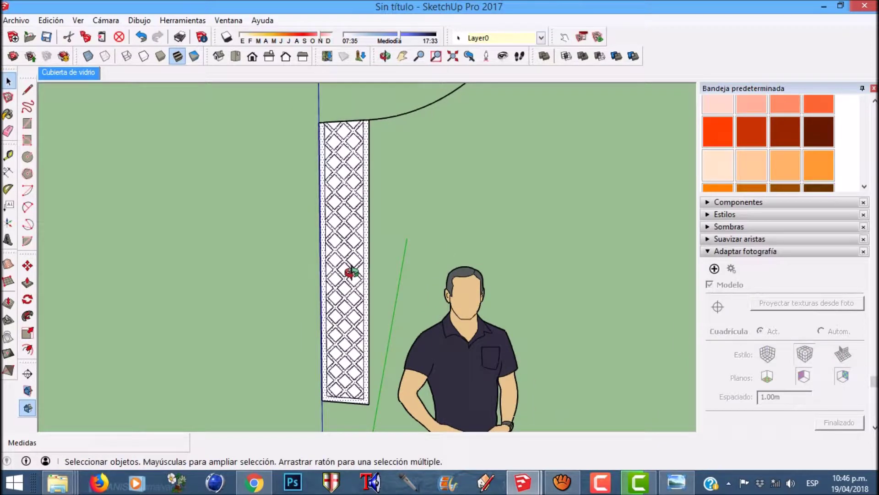
scroll(351, 272, down, 3)
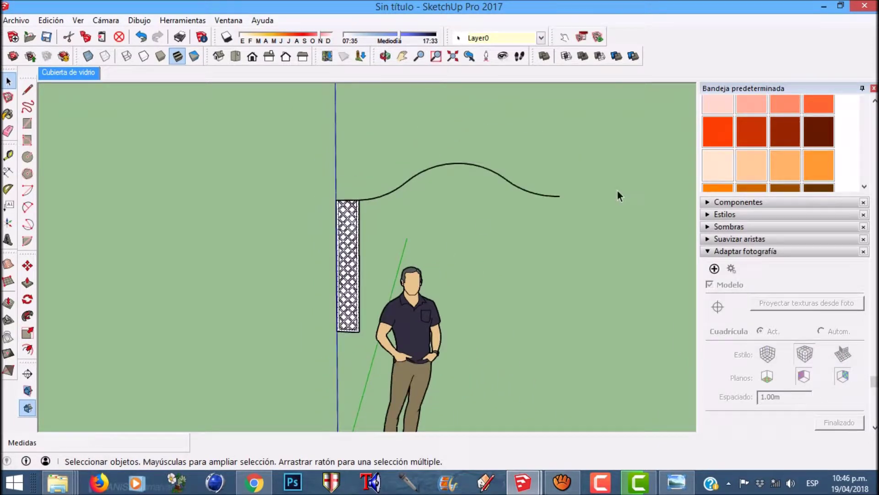
scroll(350, 219, up, 6)
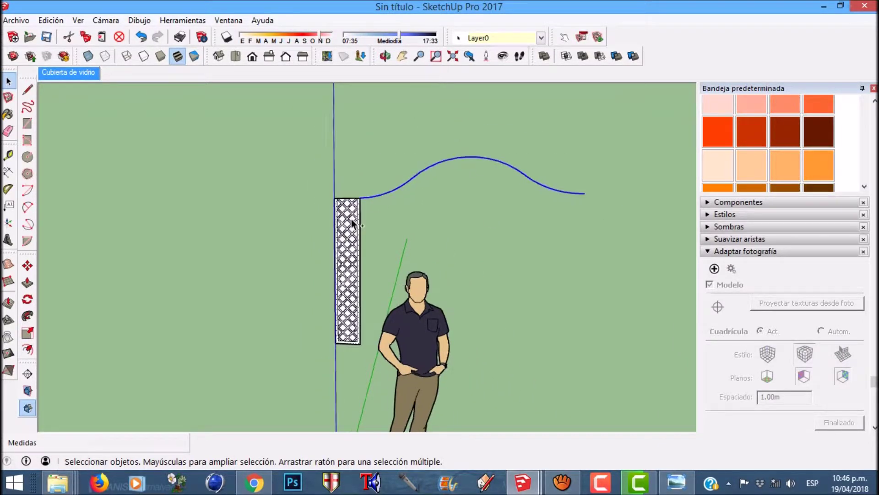
scroll(340, 188, down, 3)
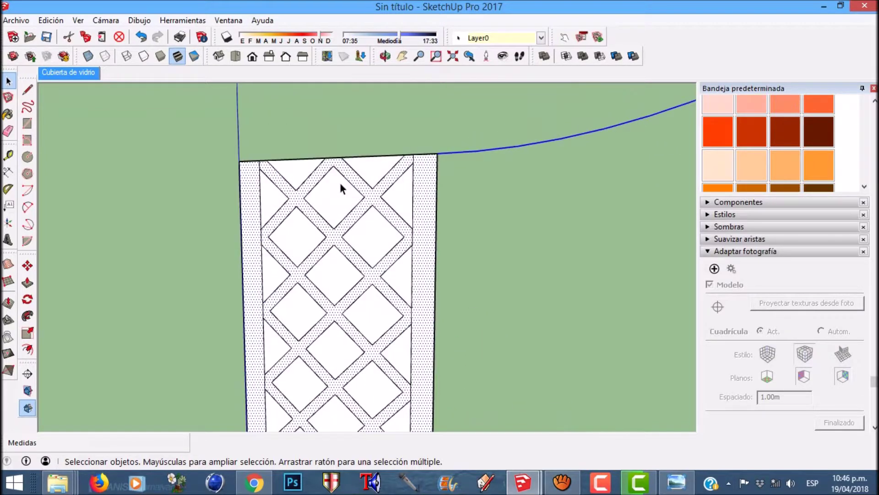
Strip the infill faces from the lattice panel by cutting the selected lattice and curve, deleting the remaining geometry, and pasting them back in place
click(51, 20)
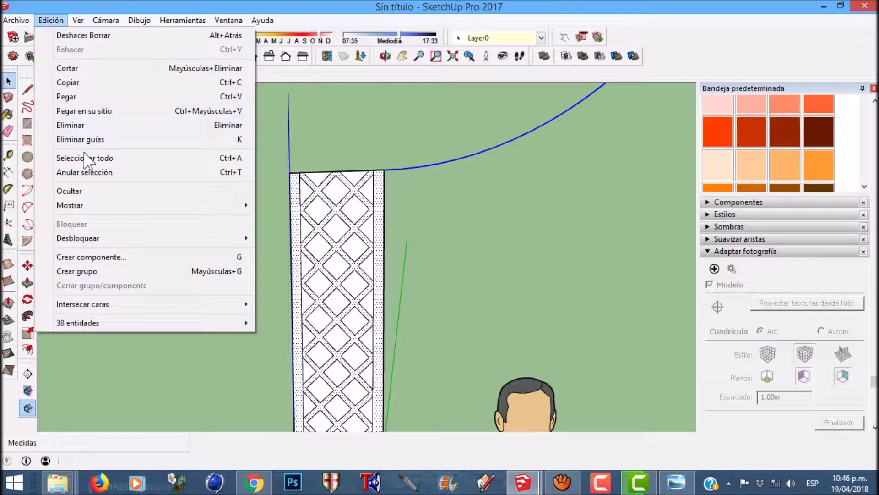
click(69, 68)
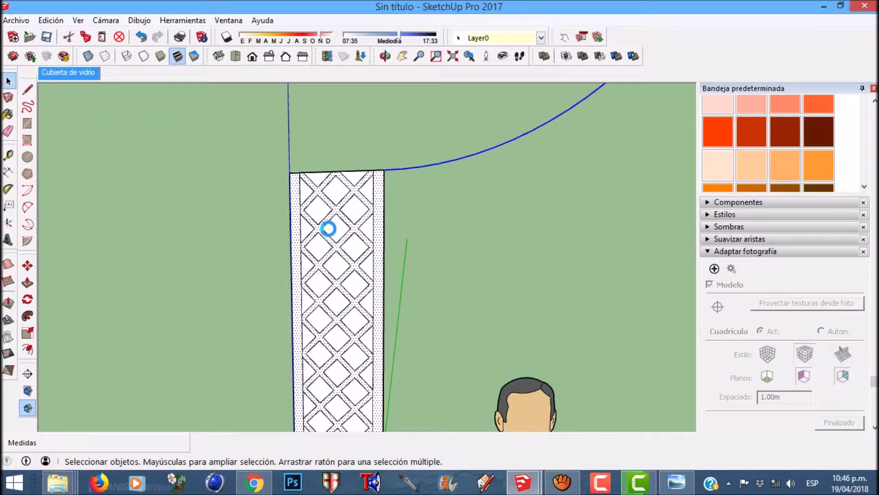
scroll(329, 232, down, 4)
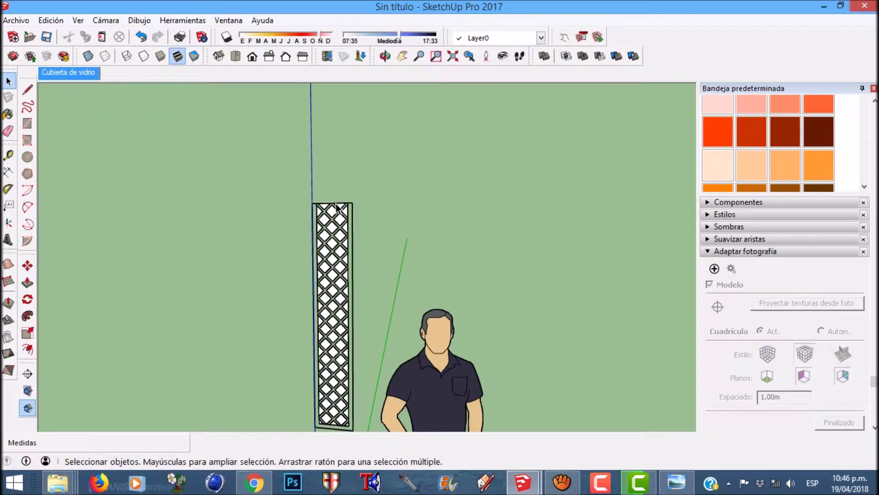
scroll(301, 185, down, 1)
drag(370, 342, 355, 409)
key(Delete)
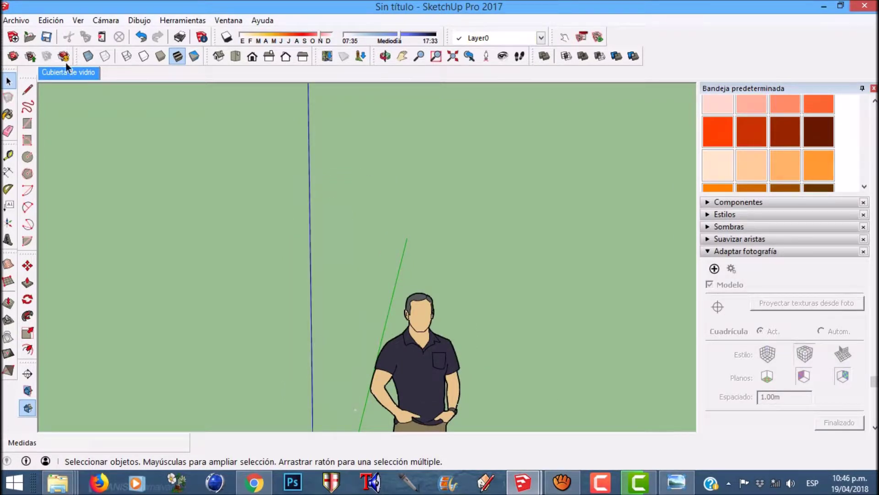
click(51, 20)
click(80, 108)
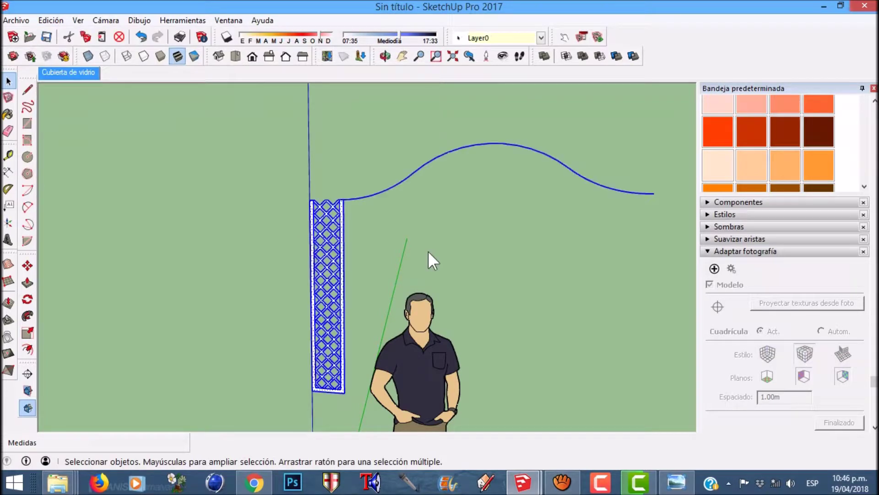
Draw a line across the open top of the lattice, and delete the two triangular faces formed beneath it
scroll(323, 222, up, 5)
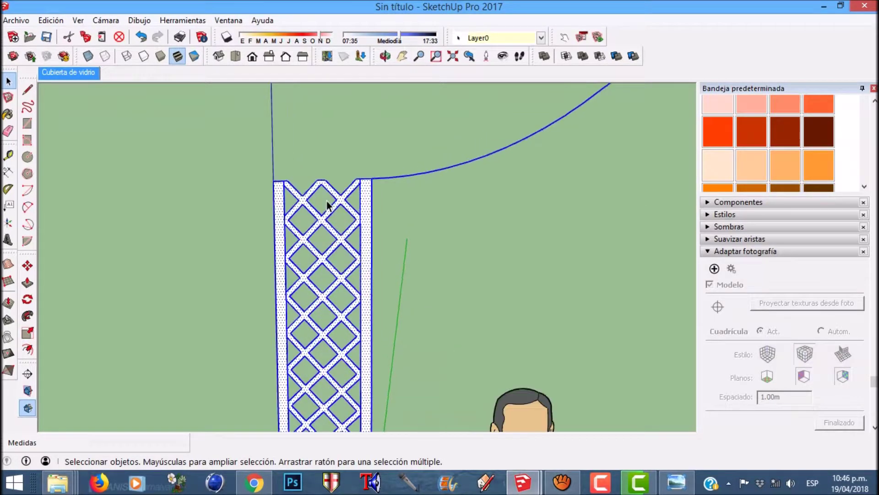
scroll(326, 201, up, 5)
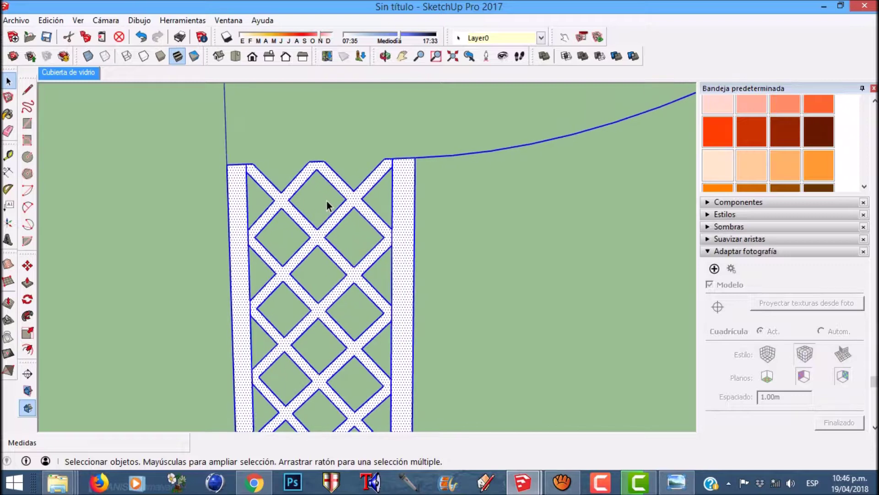
key(l)
click(384, 158)
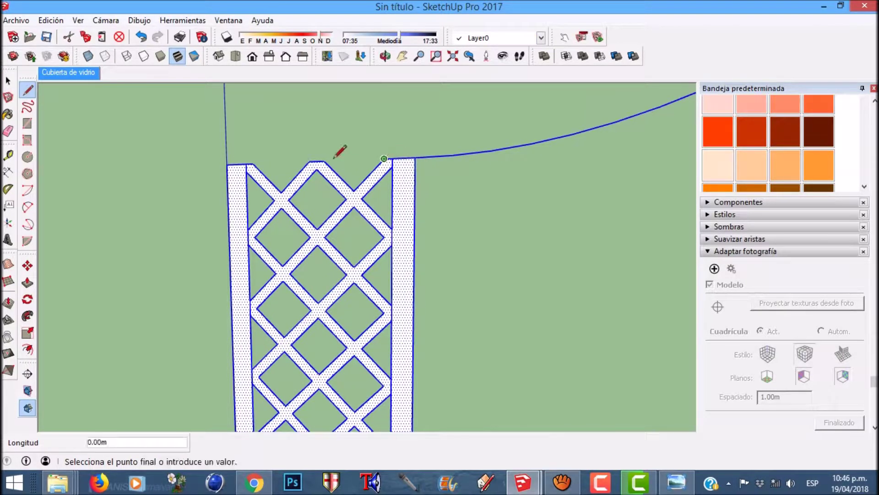
click(253, 163)
key(space)
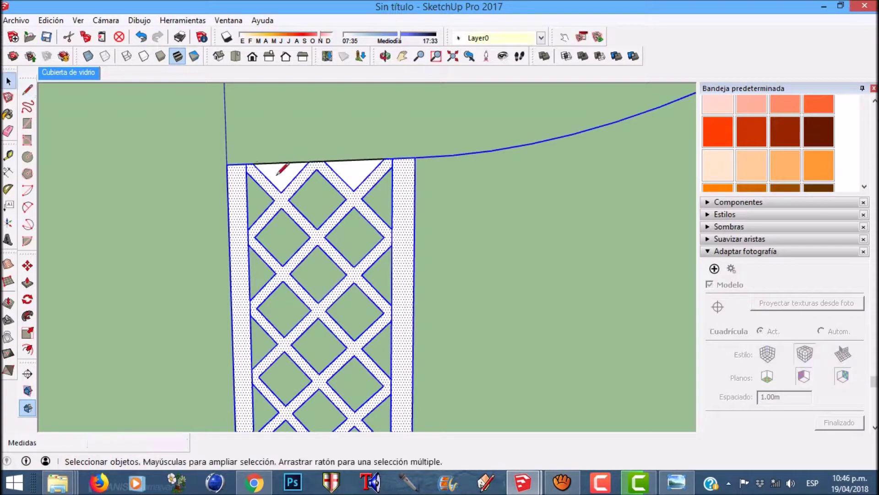
click(304, 166)
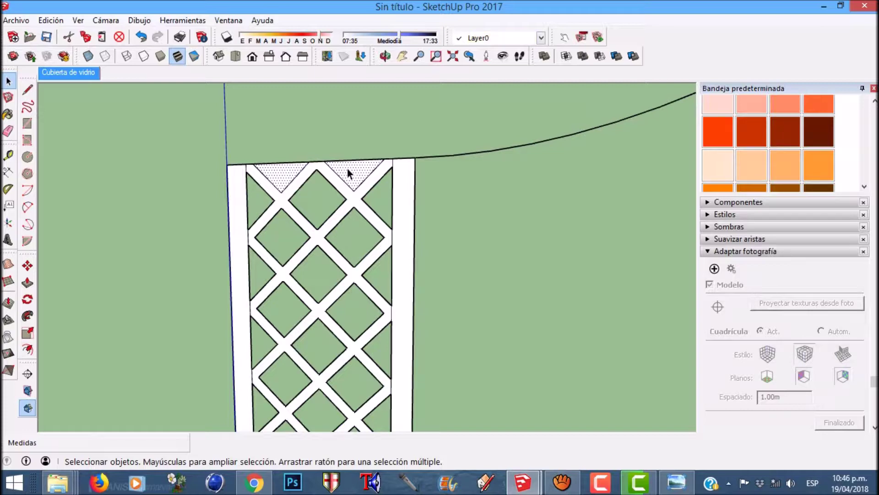
key(Delete)
Place one guide 0.02 m above the lattice's top edge and another along the frame's outer edge beside the curve
key(t)
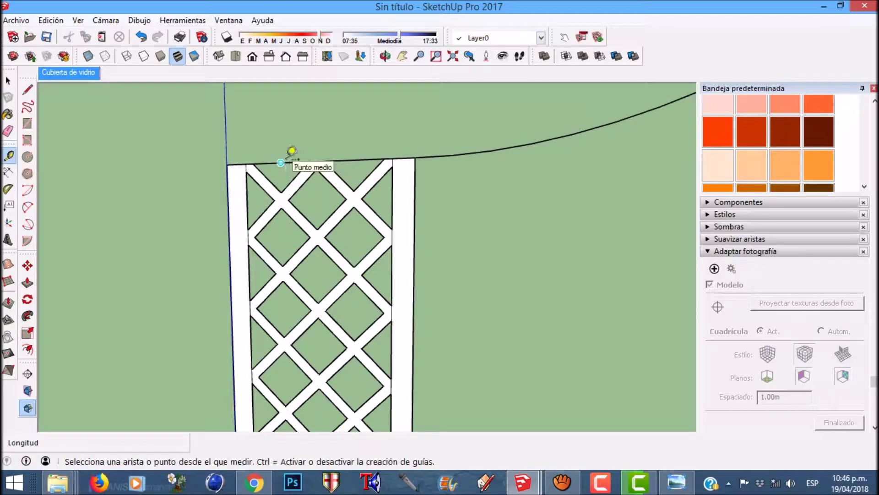
scroll(271, 152, up, 1)
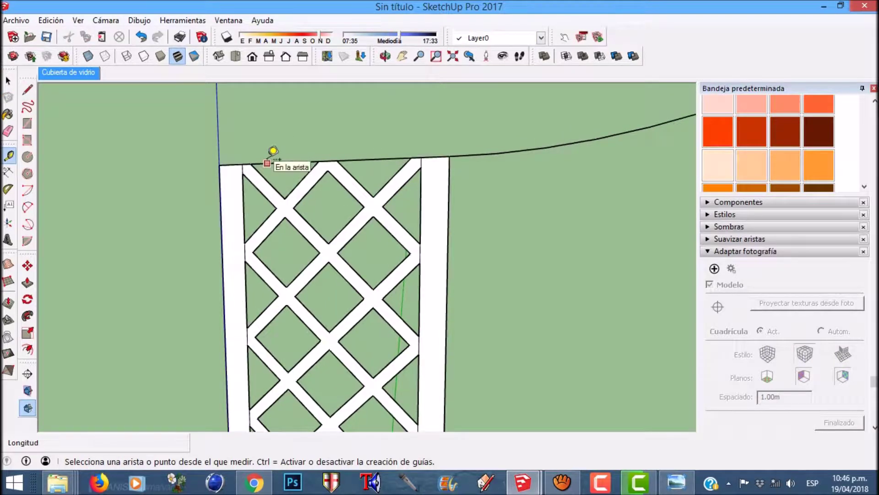
click(267, 163)
text(.02)
key(Return)
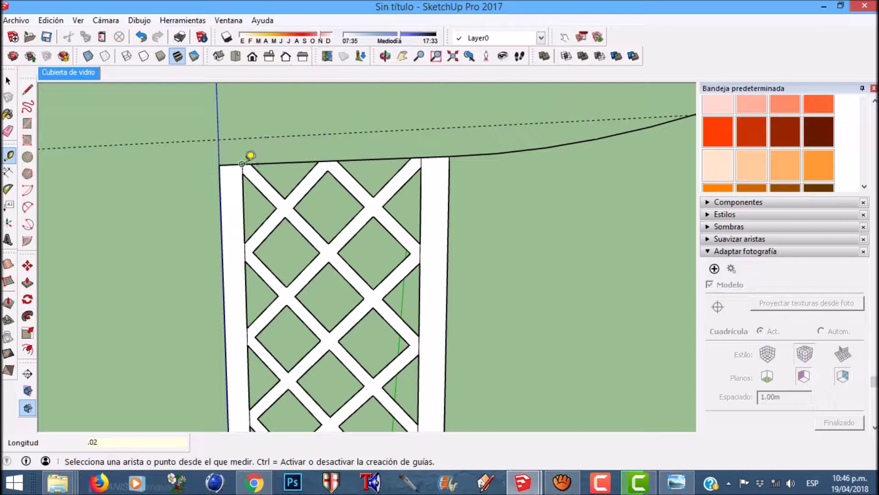
click(220, 196)
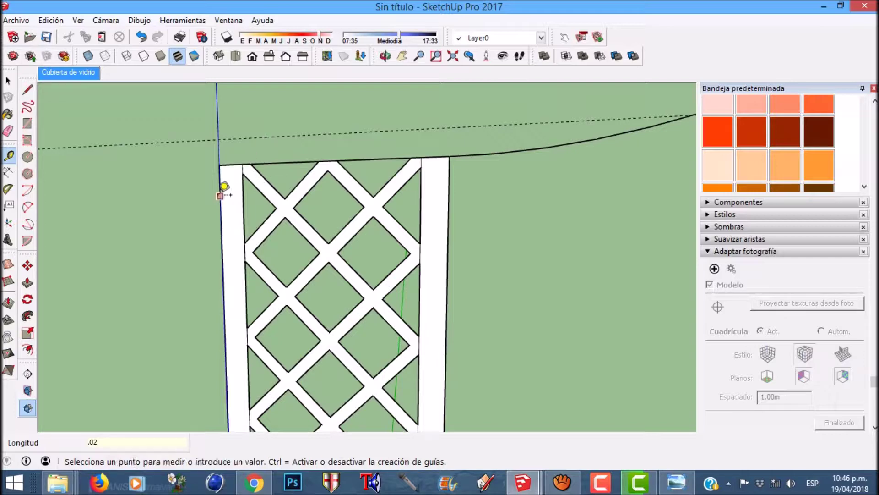
click(449, 180)
Draw a rectangle for the top rail, from the intersection of the two guides to the opposite upper corner of the lattice frame
key(r)
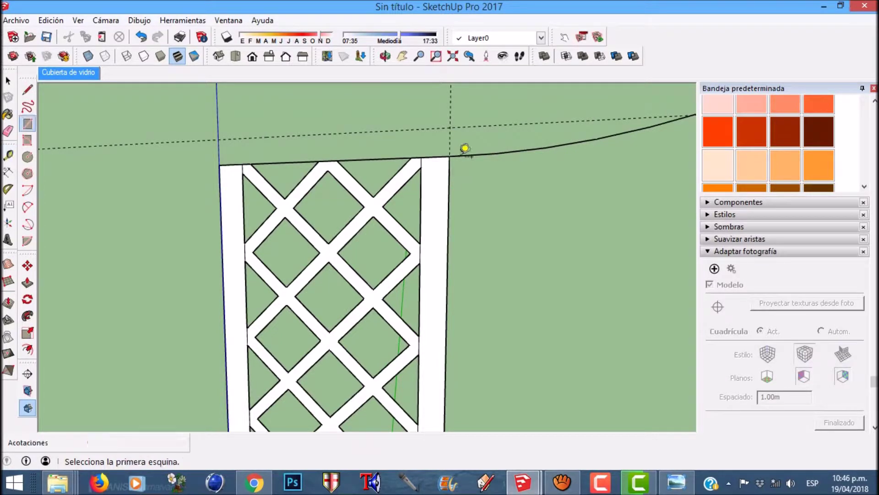
click(451, 127)
click(221, 165)
key(space)
Delete the two triangular faces below the top rail and erase the seam joining the rail to the frame
click(291, 169)
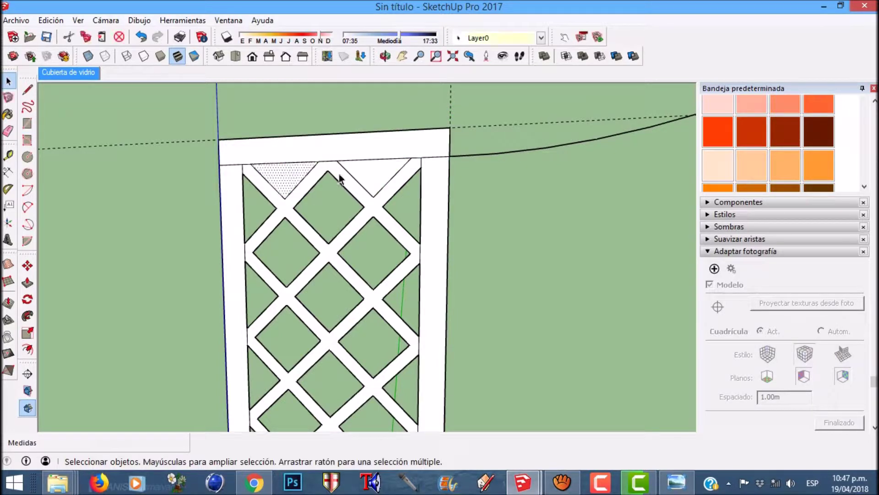
ctrl+click(371, 177)
key(Delete)
middle_drag(300, 158, 283, 156)
key(e)
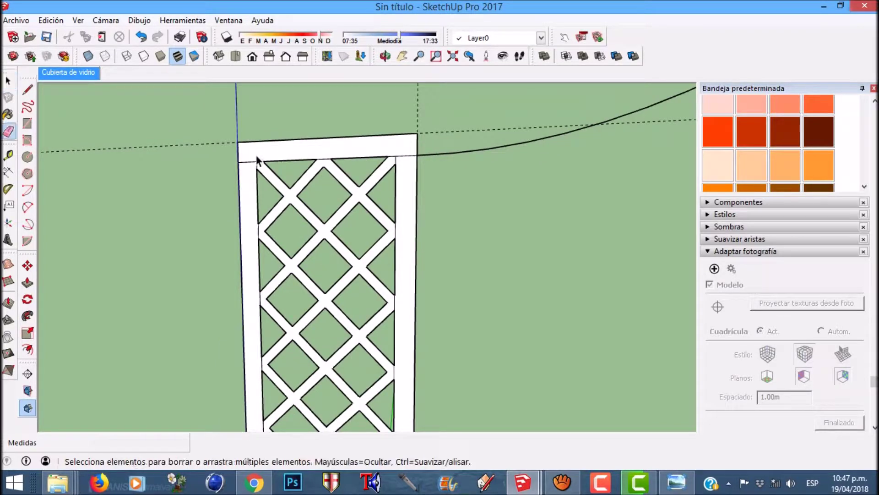
click(249, 162)
key(space)
Make a component from the whole framed lattice panel, excluding the curve and using the default component settings
click(435, 154)
scroll(434, 154, down, 8)
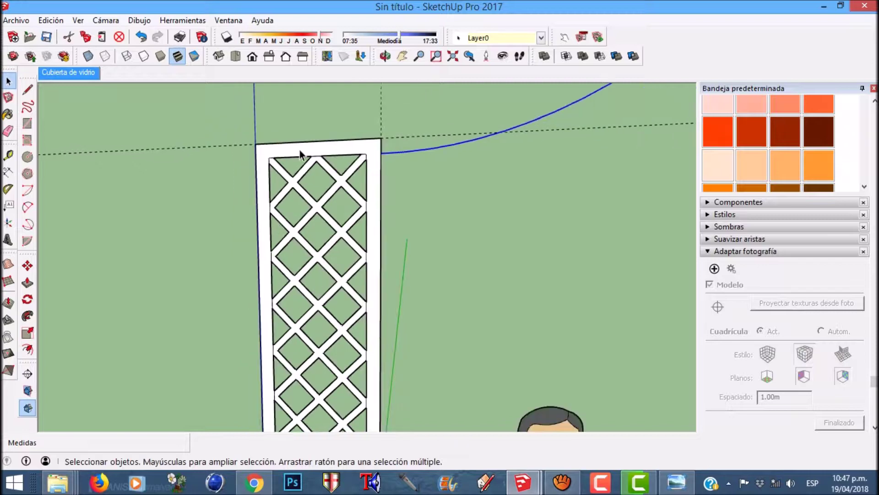
middle_drag(324, 224, 302, 229)
click(339, 351)
right_click(314, 273)
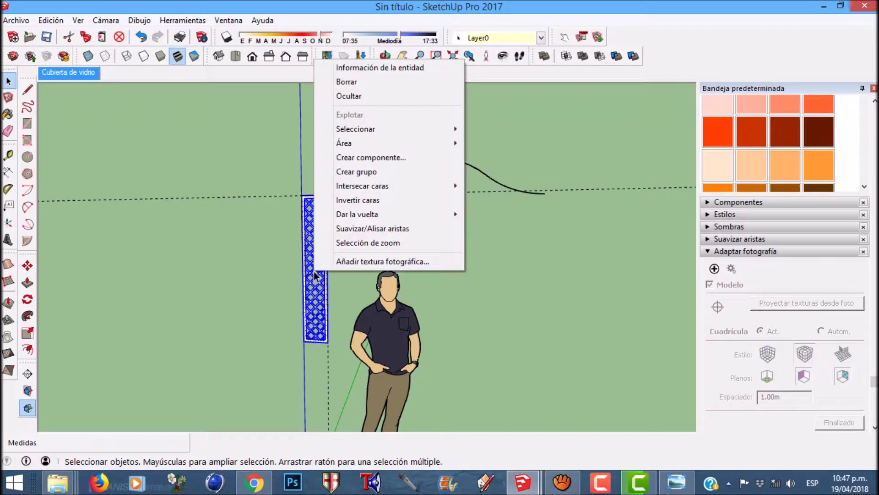
click(390, 158)
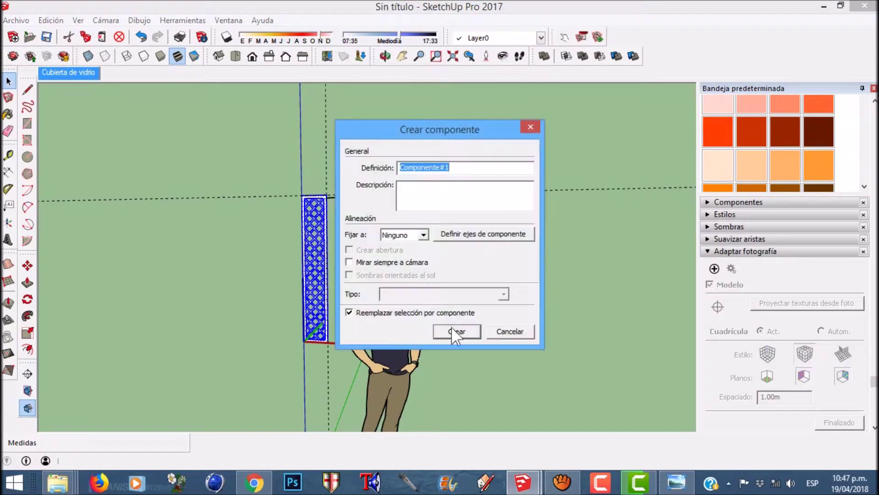
key(Return)
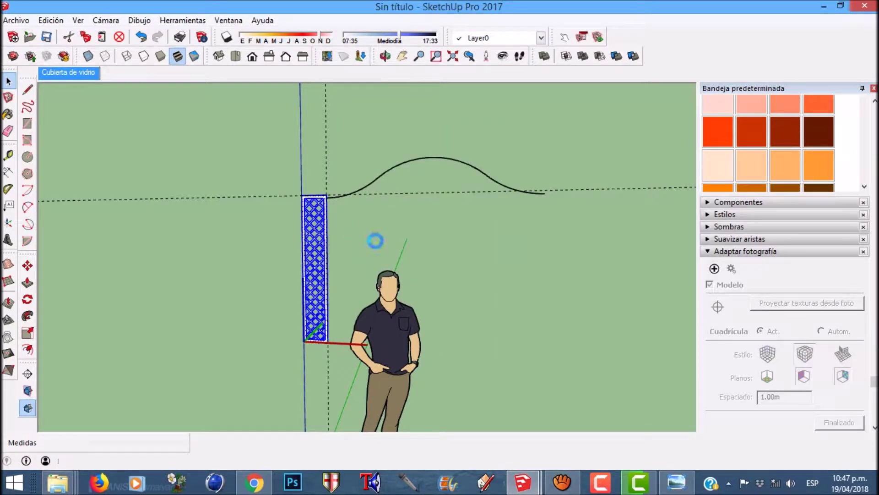
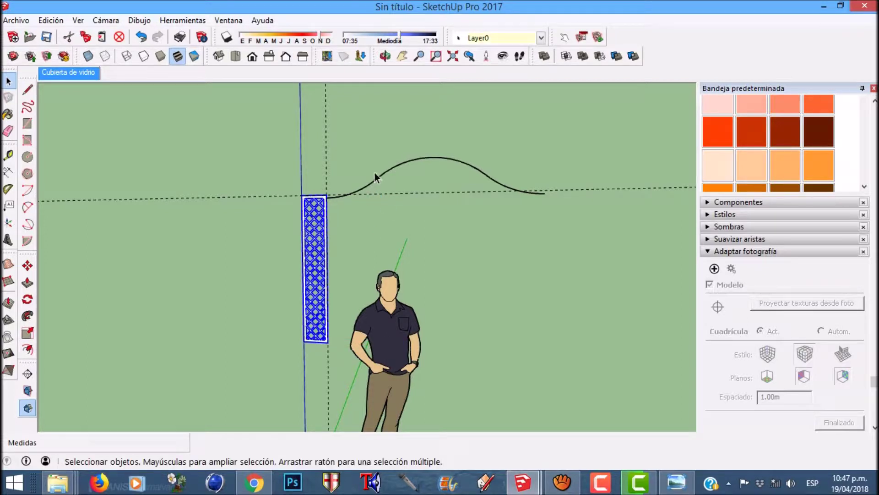
Offset the wavy curve upward by 0.02 m to create a parallel copy
click(370, 183)
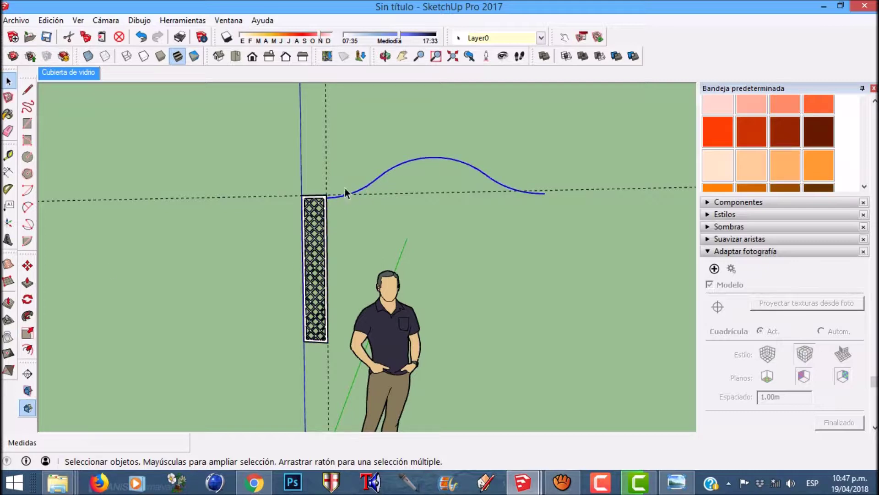
click(30, 344)
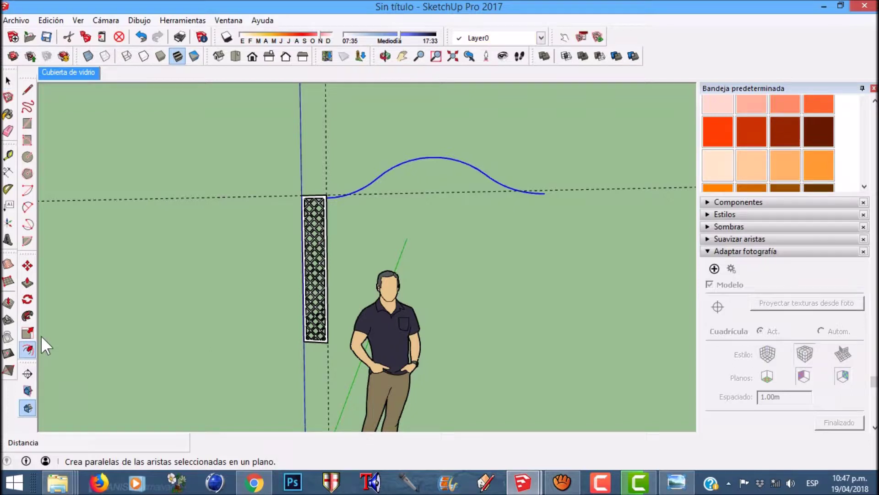
click(353, 193)
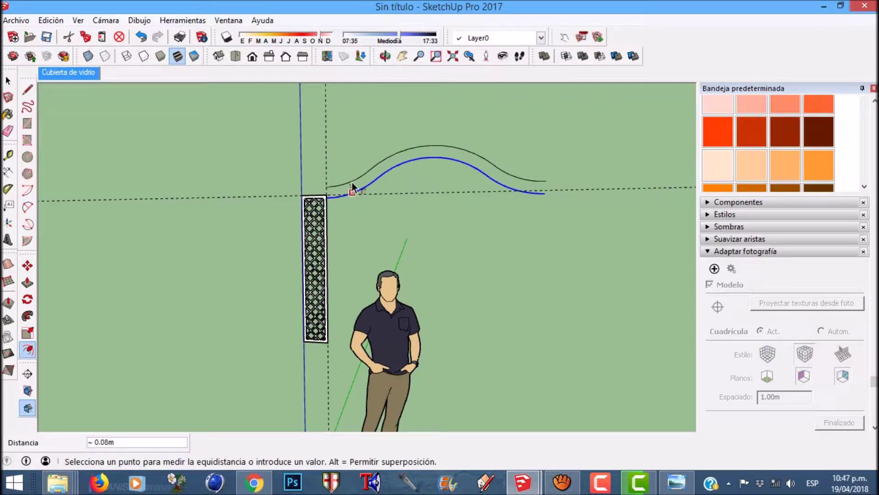
key(Return)
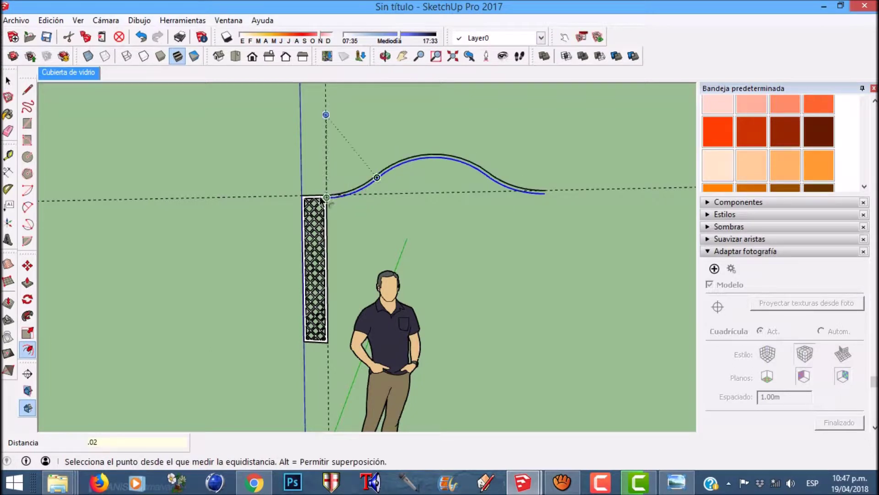
Draw a short line joining the ends of the two parallel curves where they meet the lattice panel
scroll(326, 195, up, 5)
key(l)
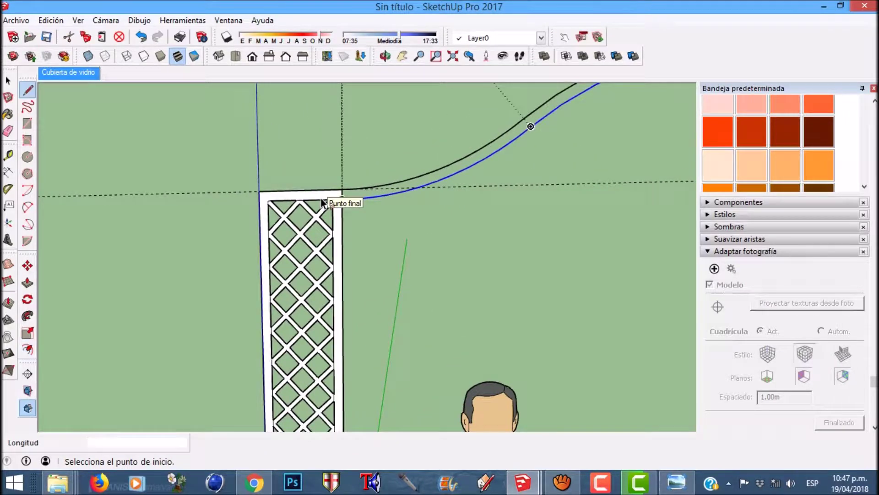
scroll(341, 200, up, 4)
click(354, 182)
click(354, 200)
key(space)
click(371, 192)
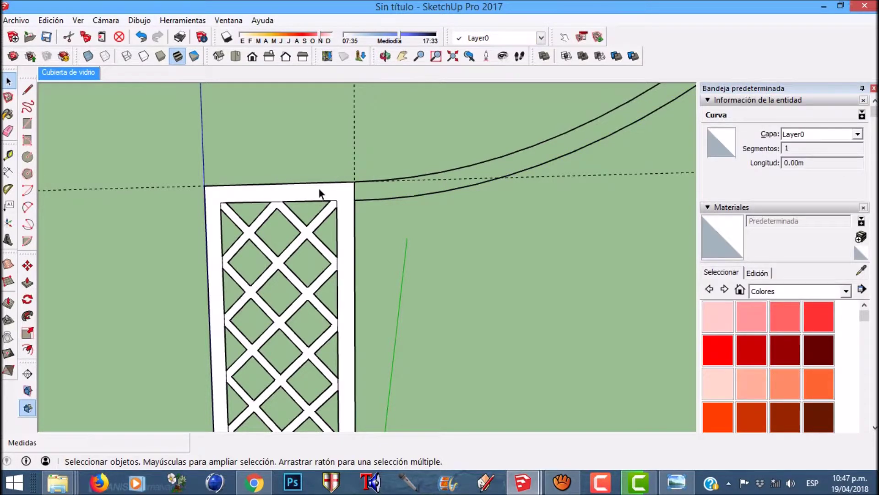
Close the far end of the curved band with a vertical line from the lower curve's endpoint up past the upper curve
scroll(320, 190, down, 5)
scroll(289, 211, down, 3)
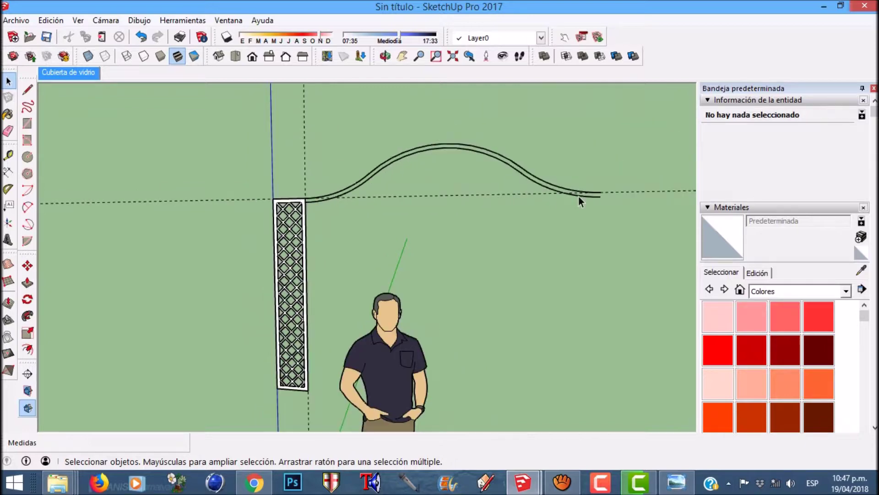
scroll(598, 197, up, 3)
key(l)
click(603, 198)
click(607, 152)
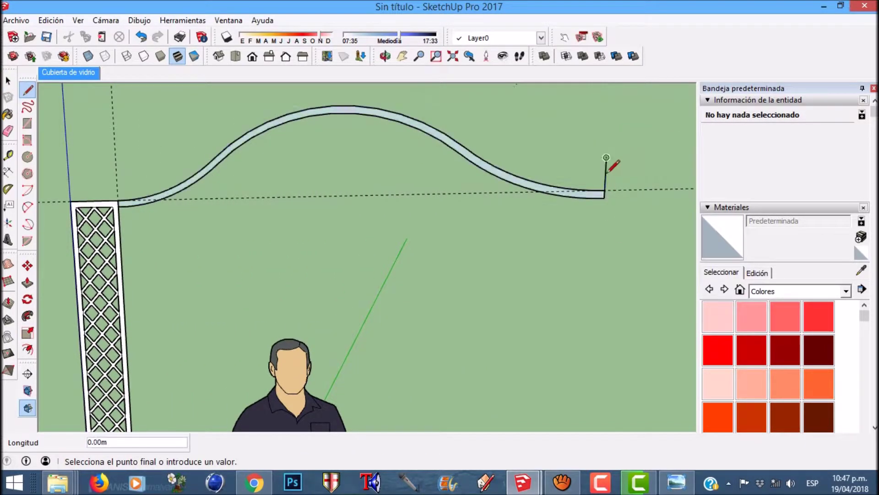
key(space)
Erase the part of the vertical end line that extends above the curved band
scroll(597, 188, up, 3)
scroll(597, 188, up, 1)
click(619, 206)
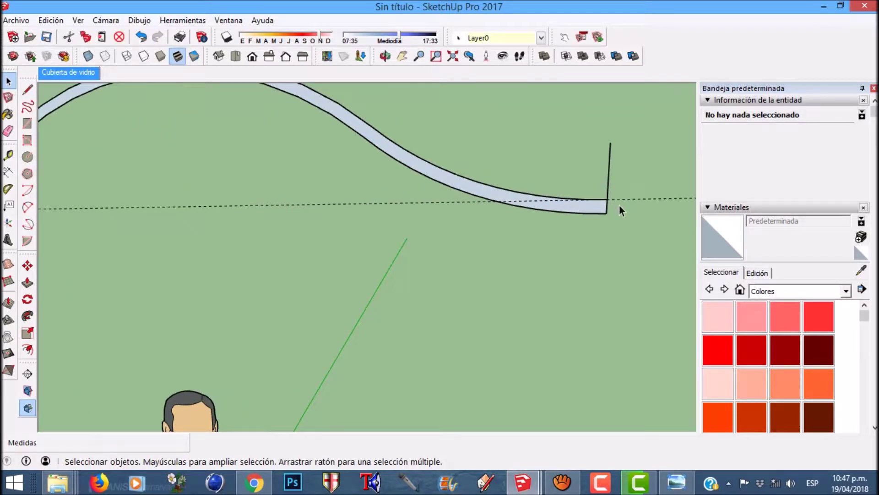
click(620, 193)
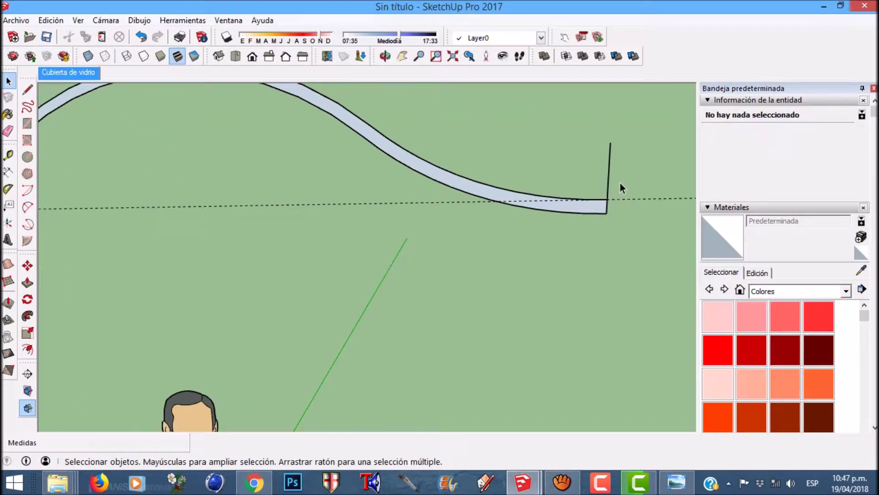
key(e)
click(610, 164)
scroll(599, 202, down, 5)
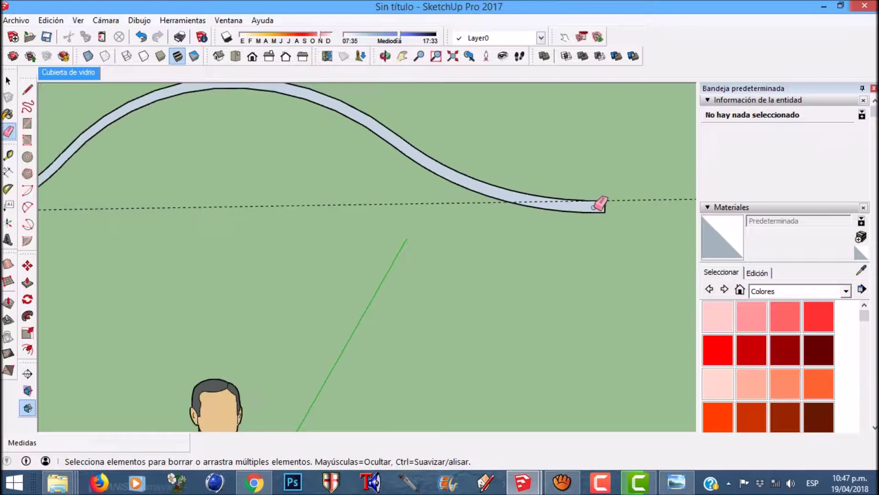
Make a component from the closed curved band's face and all its edges
key(space)
scroll(260, 188, up, 2)
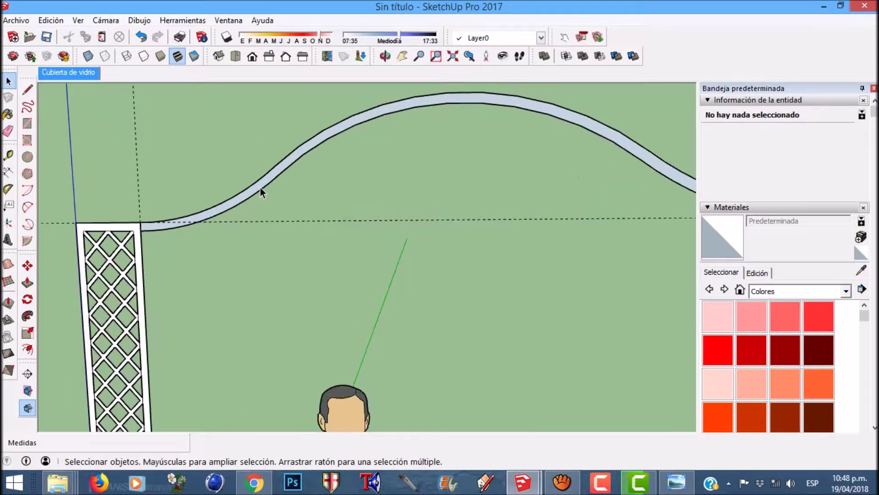
click(261, 188)
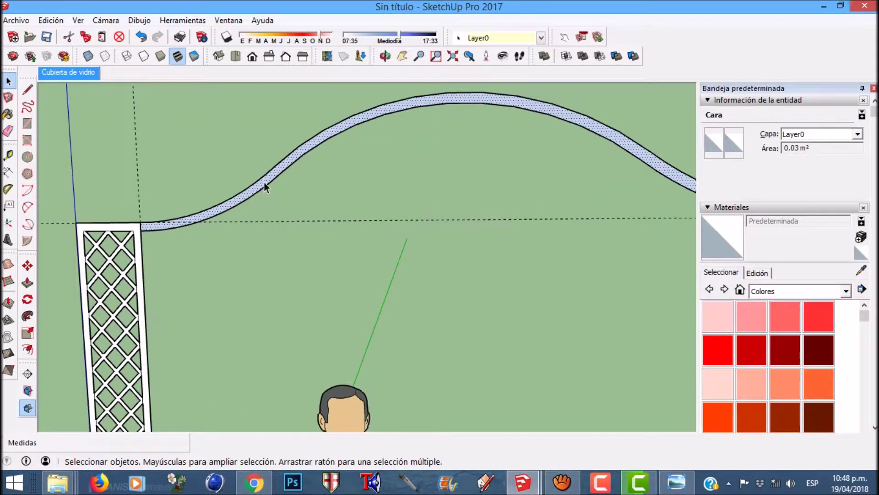
scroll(265, 183, up, 1)
double_click(265, 183)
right_click(267, 182)
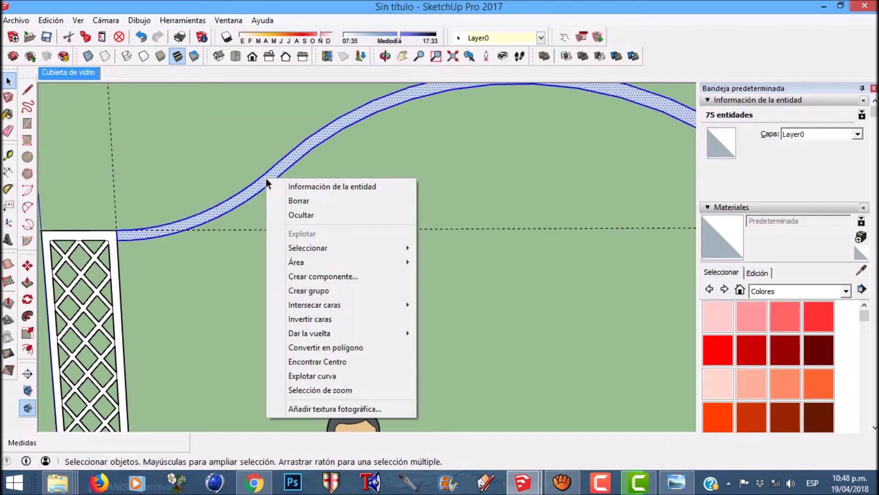
click(316, 276)
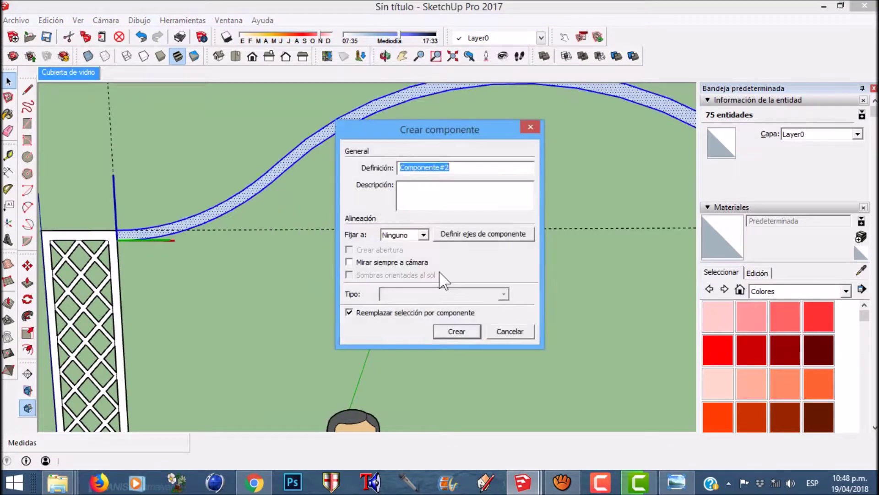
click(457, 331)
scroll(262, 183, down, 1)
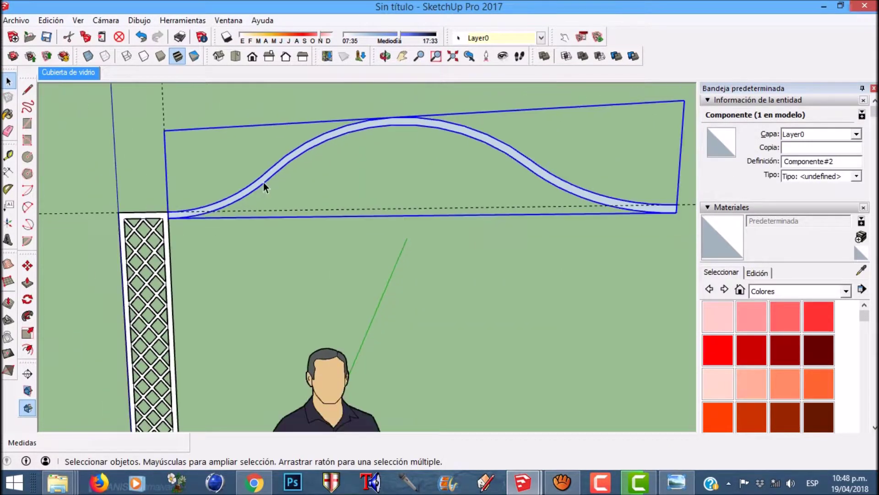
Delete all construction guides from the model
scroll(263, 182, down, 1)
click(51, 20)
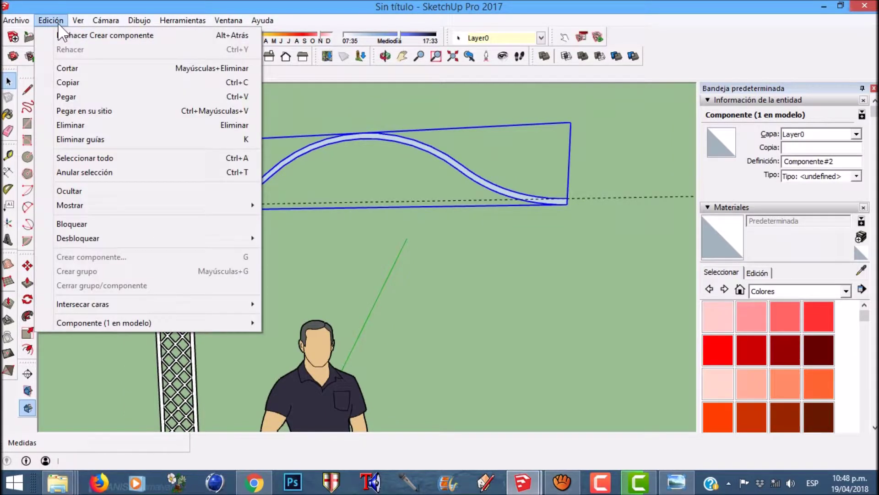
click(73, 139)
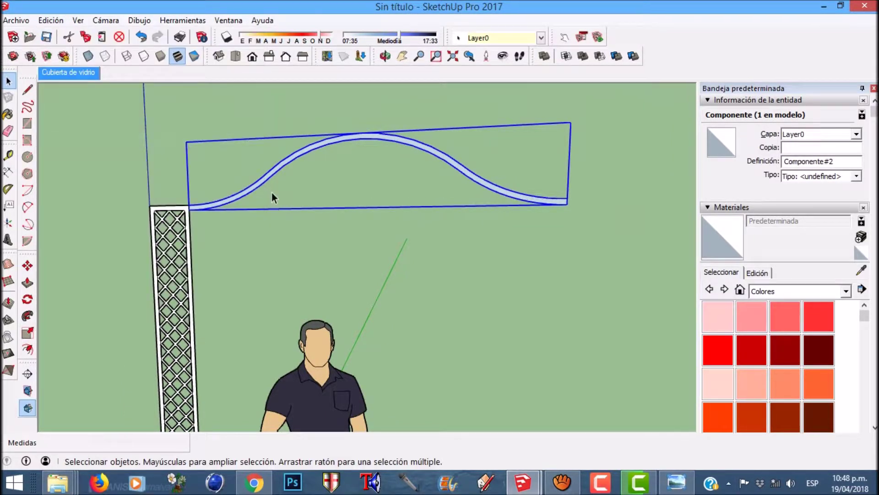
Return to the Cubierta de vidrio photo scene and open the lattice panel component for editing
click(70, 75)
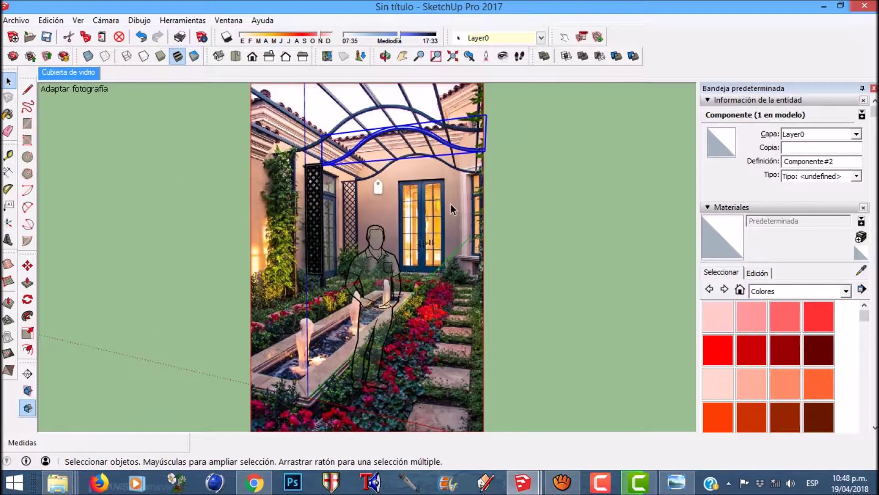
scroll(336, 201, up, 3)
scroll(312, 147, up, 6)
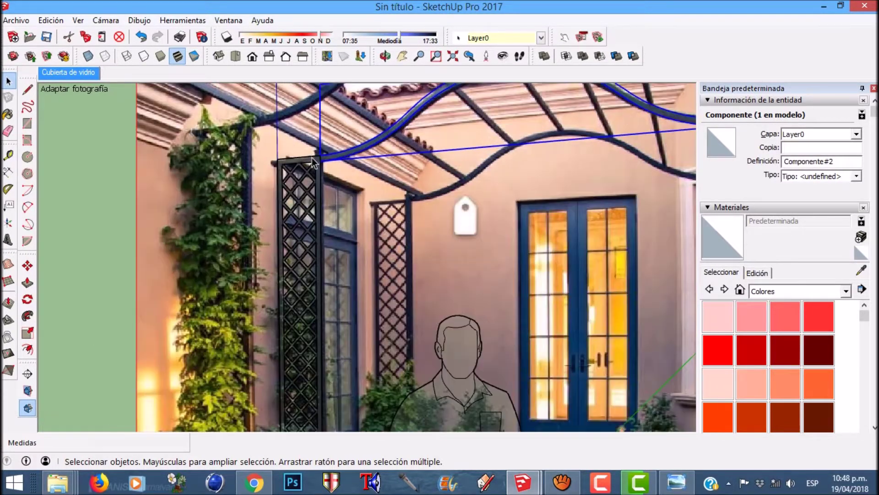
scroll(323, 169, down, 3)
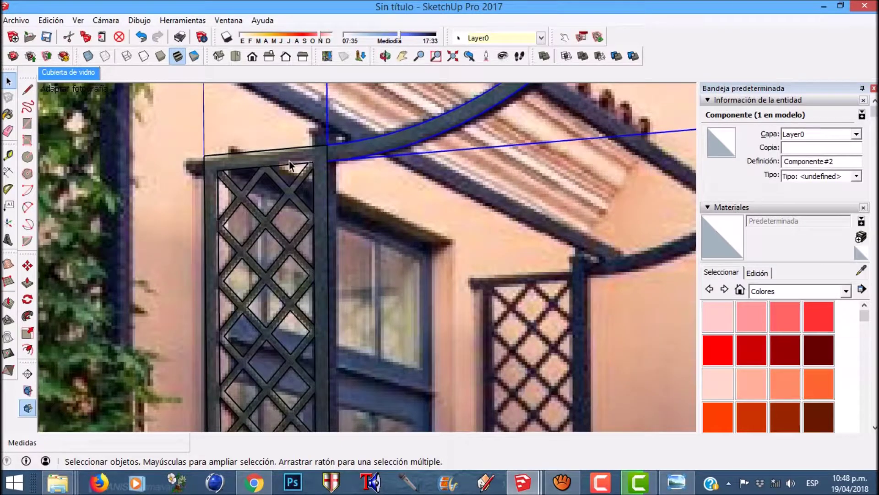
scroll(274, 157, up, 4)
triple_click(274, 157)
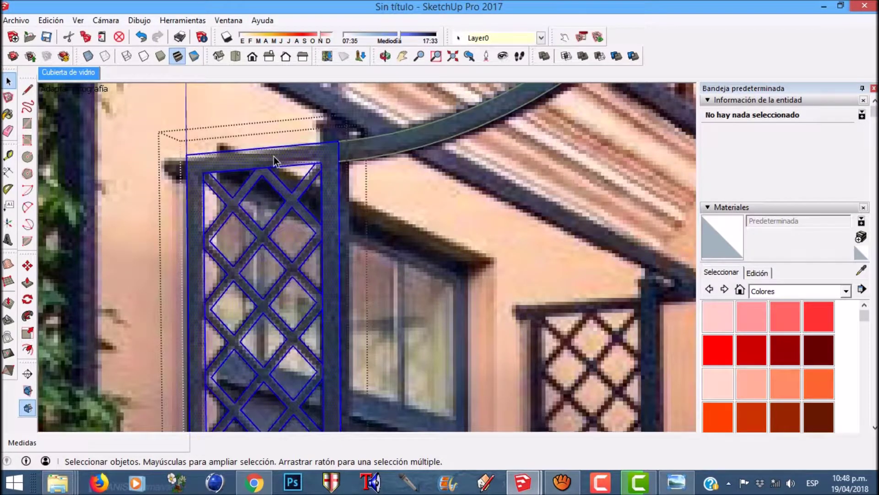
Try to extrude the lattice panel's frame face 0.02 m toward the front
key(p)
middle_drag(275, 157, 237, 171)
click(239, 172)
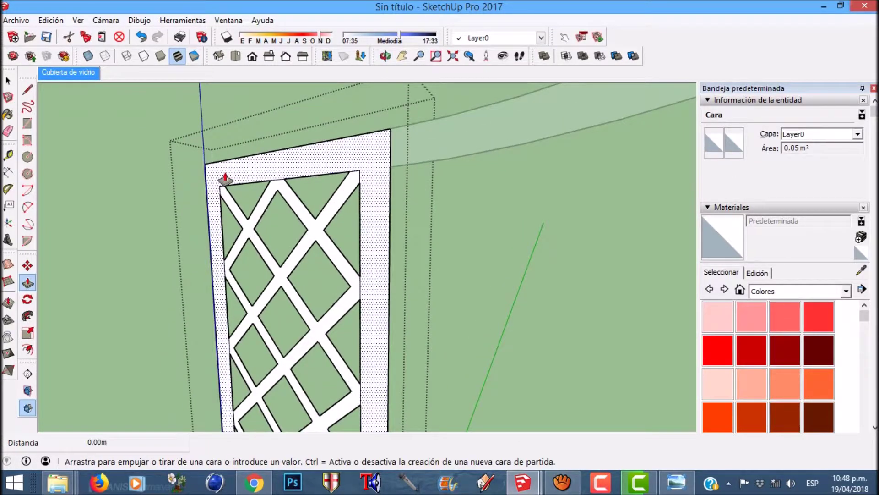
text(.02)
key(Return)
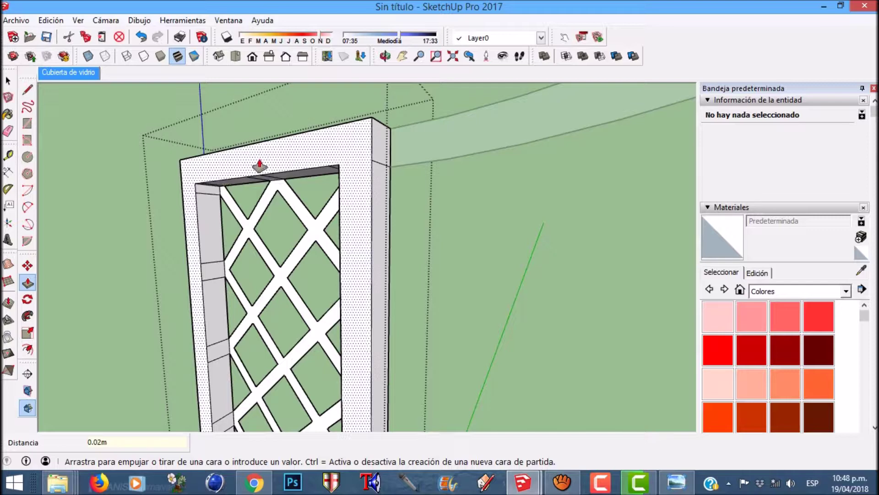
middle_drag(284, 161, 239, 146)
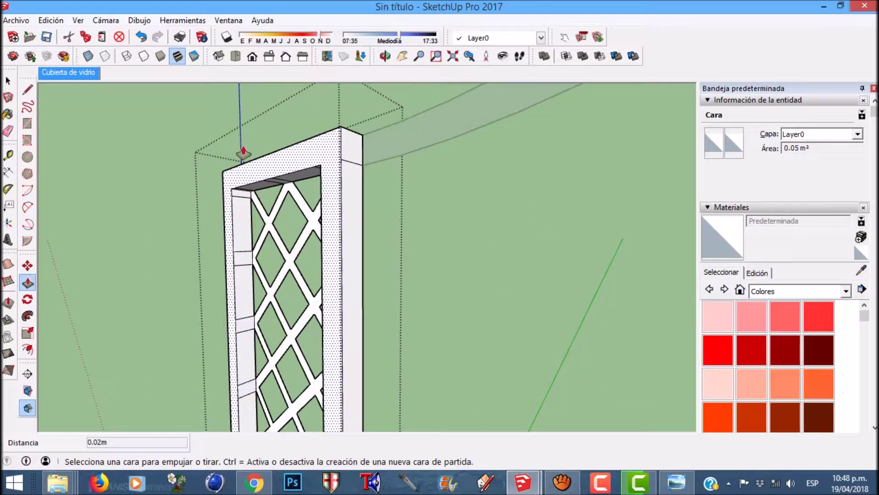
scroll(256, 169, up, 3)
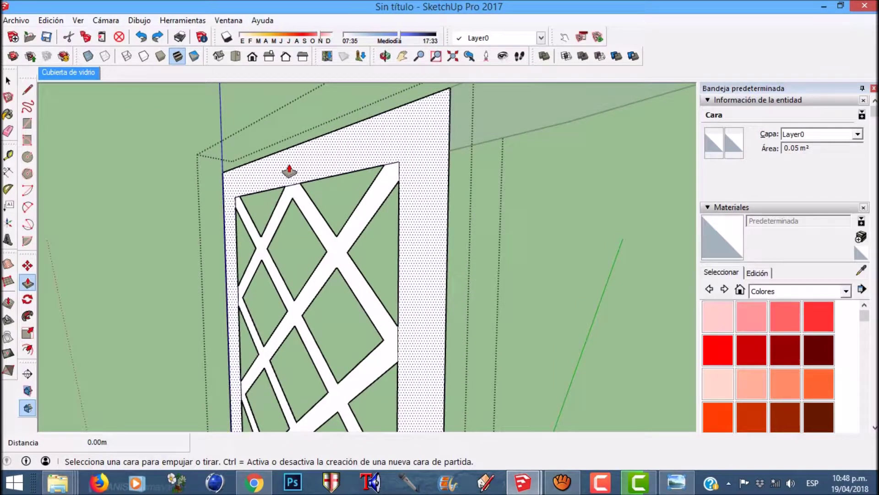
Extrude the panel's frame face toward the back, and extrude the diamond lattice face 0.02 m to match its depth
drag(289, 170, 326, 170)
key(BackSpace)
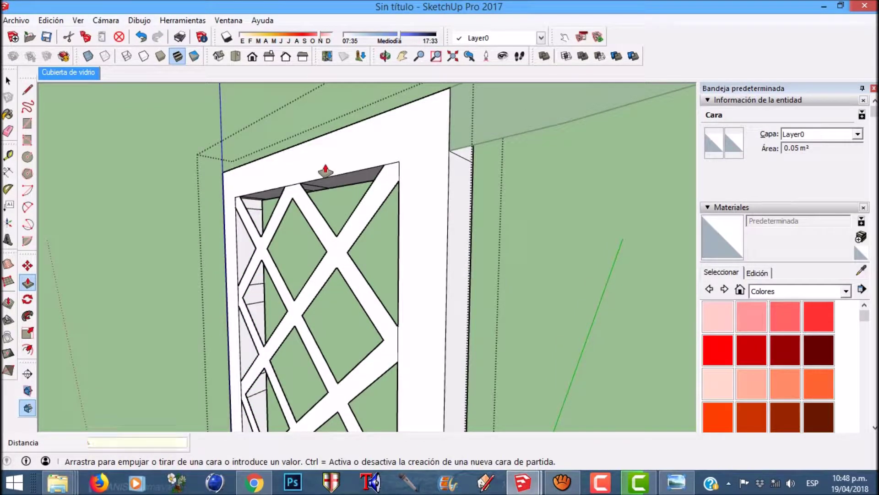
click(369, 206)
click(472, 163)
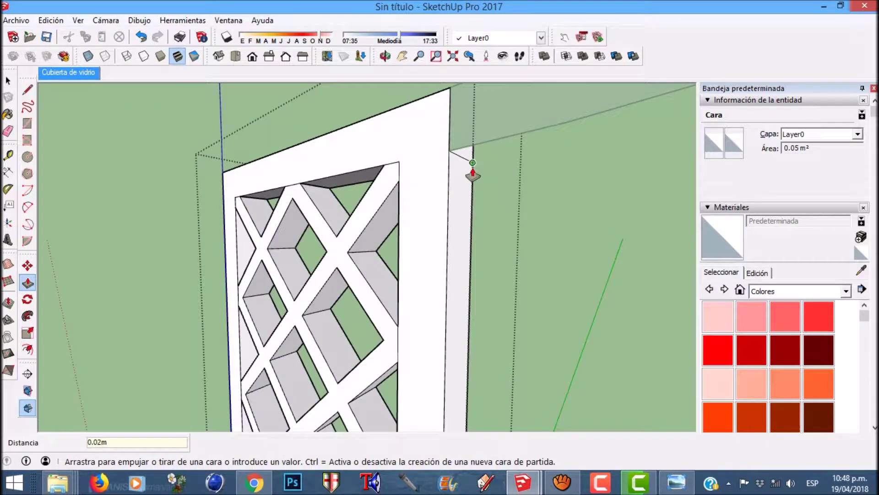
Reverse the diamond lattice's front face and finish editing the panel component
right_click(370, 200)
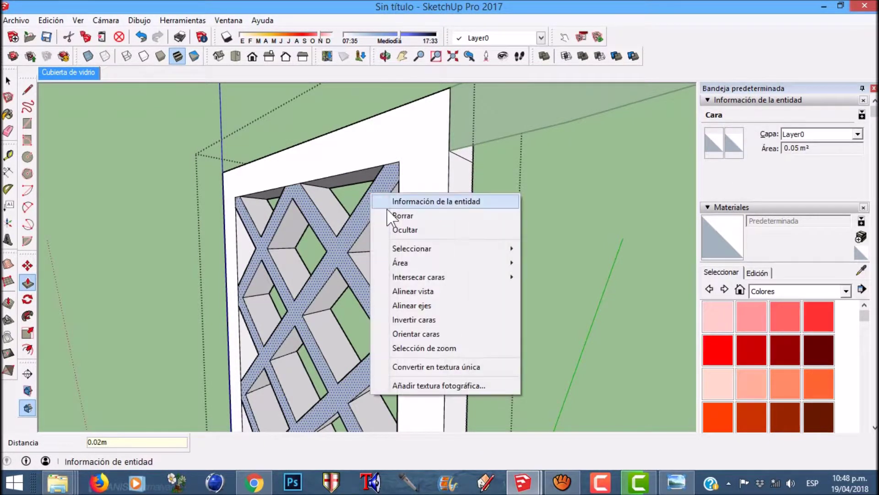
click(440, 320)
middle_drag(364, 180, 385, 162)
right_click(385, 163)
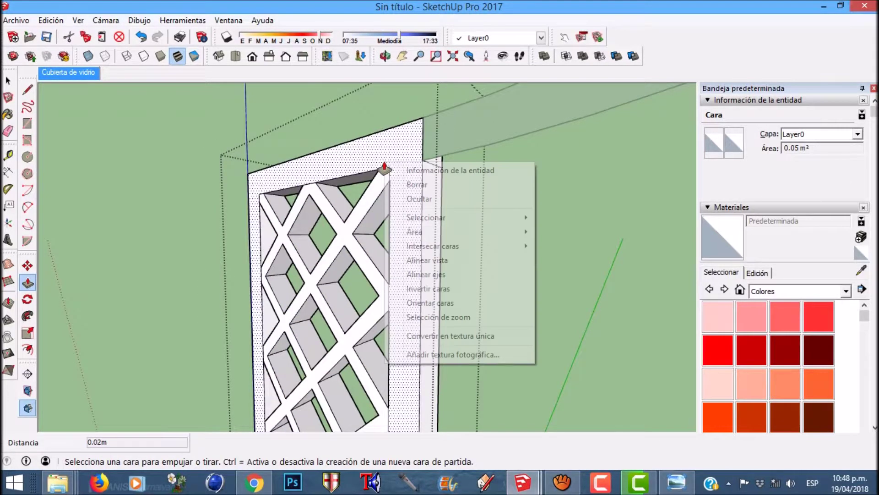
right_click(364, 114)
middle_drag(364, 115, 428, 145)
Open the curved band component, extrude its face backward to the lattice panel's depth, and close the component
key(space)
double_click(447, 134)
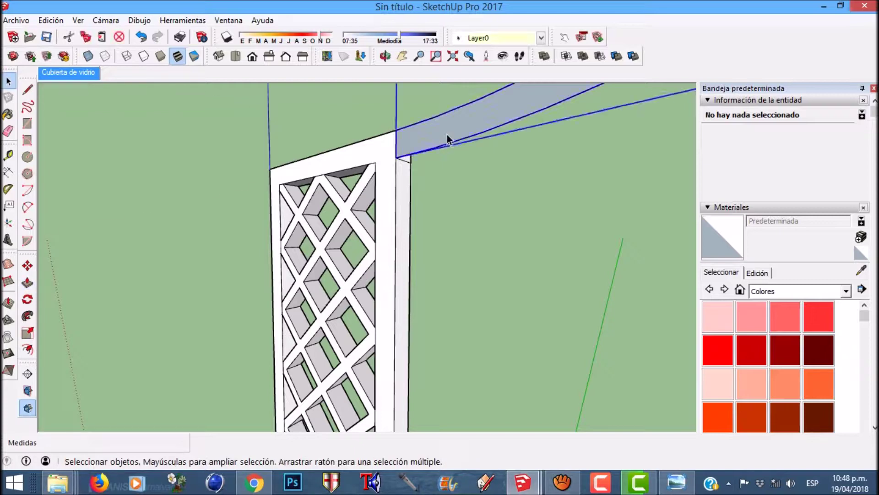
drag(447, 134, 411, 201)
key(space)
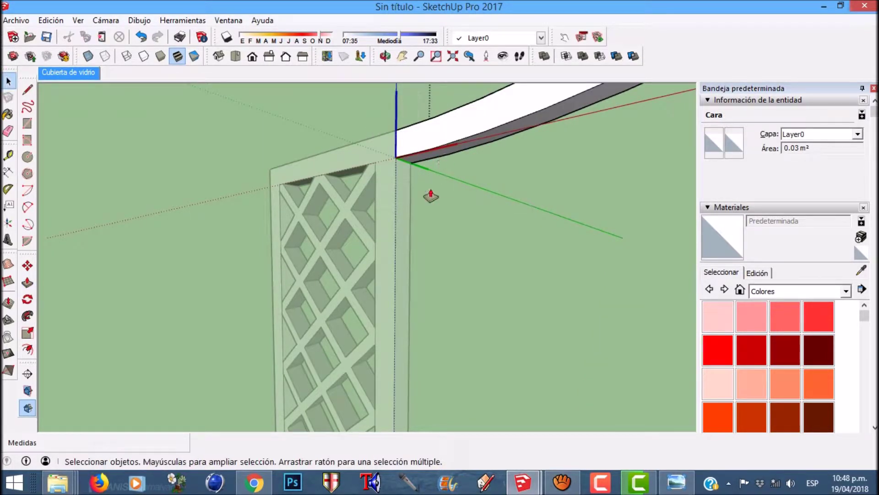
right_click(430, 187)
click(446, 191)
Copy the lattice panel 1.59 m from its outer top corner to the far end of the curved band
scroll(371, 194, down, 8)
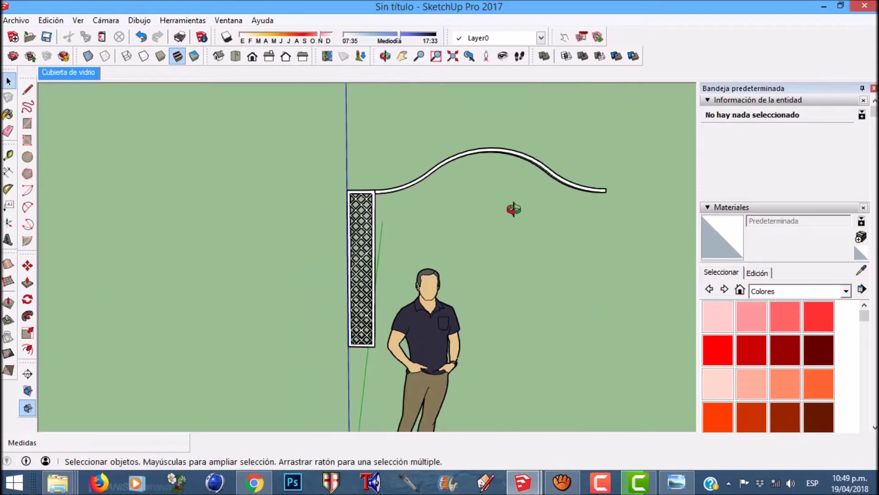
scroll(362, 211, up, 3)
click(369, 206)
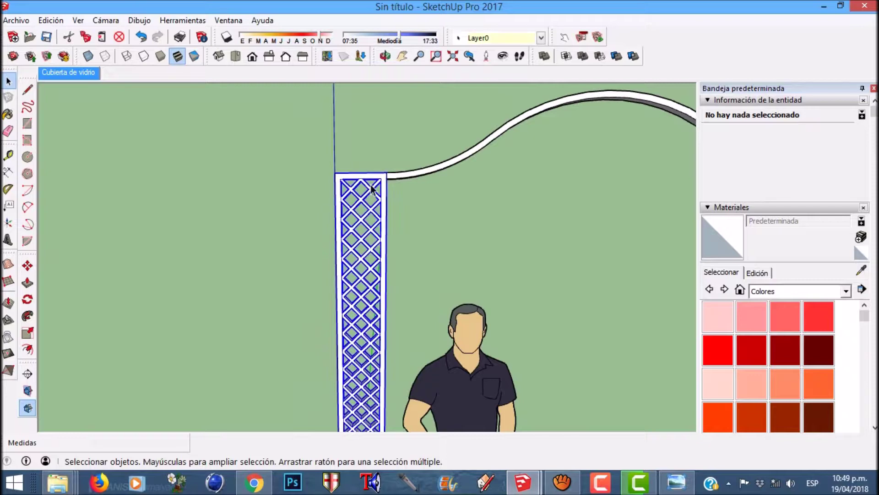
scroll(368, 206, up, 4)
key(m)
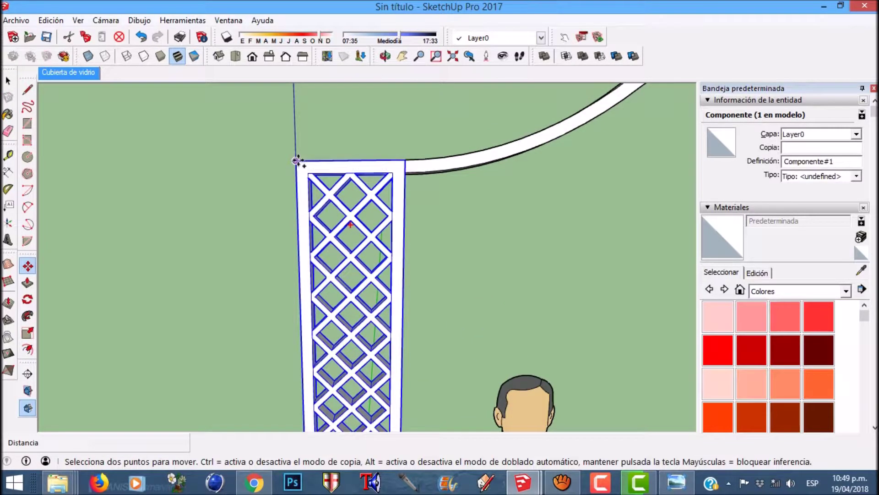
scroll(297, 161, down, 5)
click(296, 160)
scroll(549, 170, up, 5)
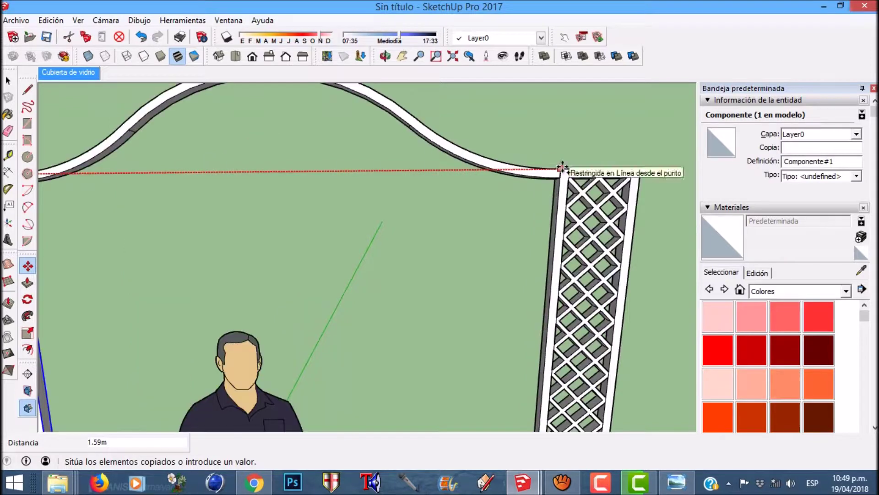
click(563, 170)
key(space)
scroll(498, 191, down, 6)
middle_drag(474, 180, 403, 153)
In the Cubierta de vidrio photo scene, place a vertical guide about 0.22 m from the original panel's outer edge, crossing the curved band
click(82, 76)
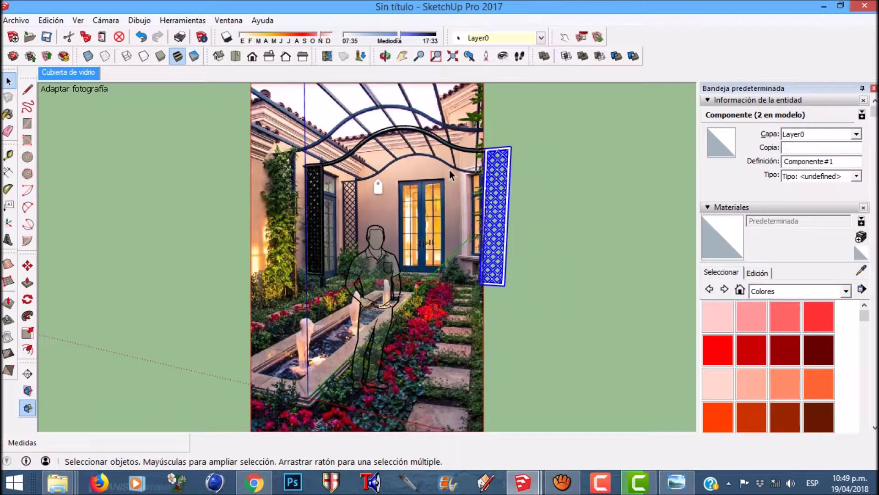
scroll(295, 170, up, 6)
scroll(308, 160, up, 5)
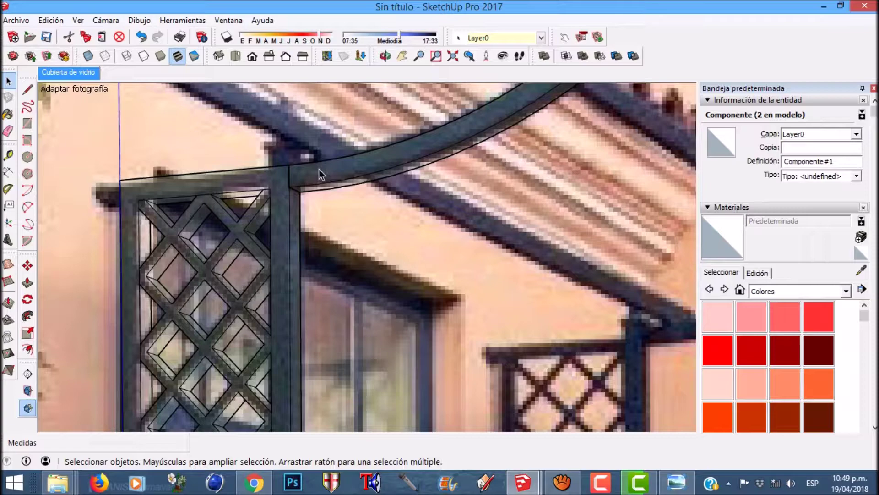
scroll(316, 170, up, 1)
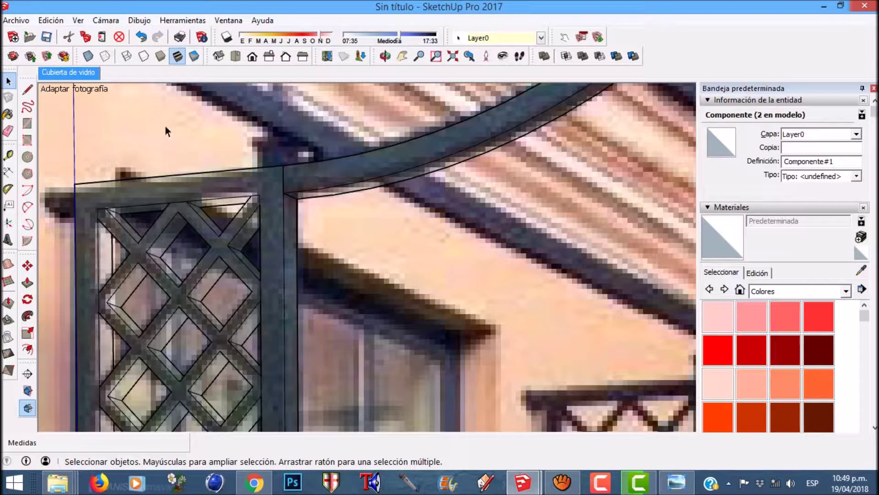
click(8, 155)
click(75, 204)
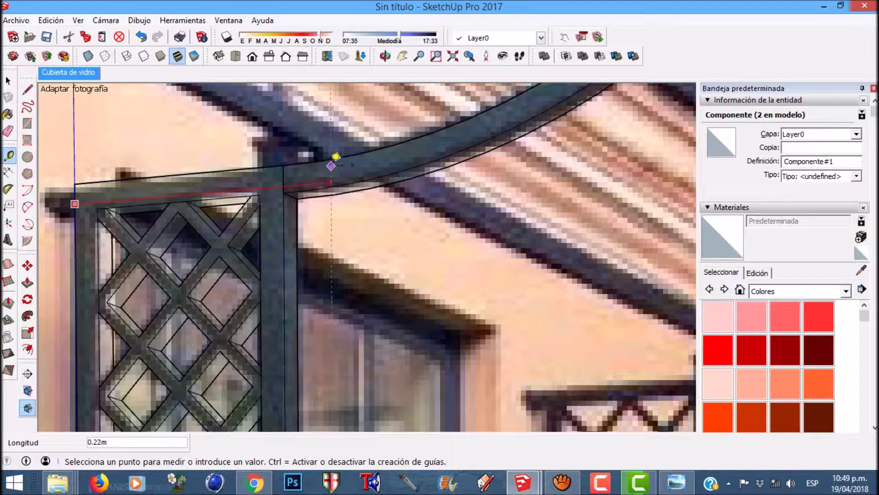
click(334, 157)
Add a second vertical guide 0.02 m from the first one, on the side toward the lattice panel
scroll(332, 167, up, 1)
click(332, 171)
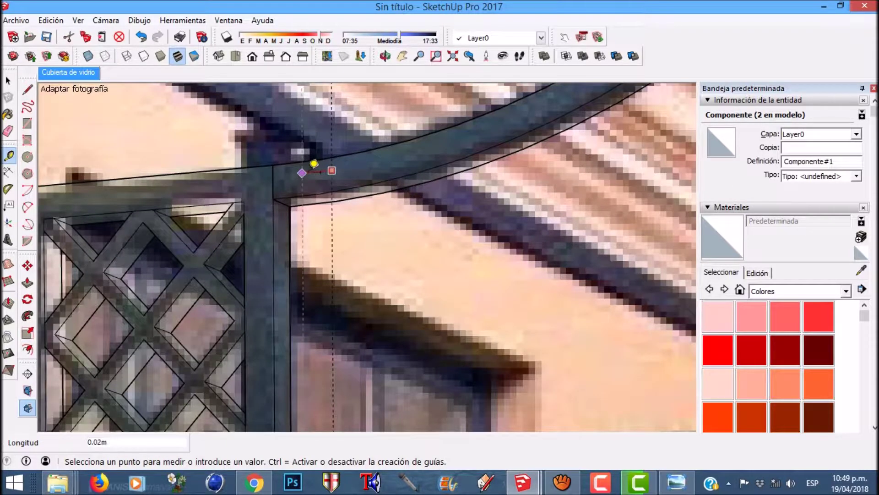
text(.02)
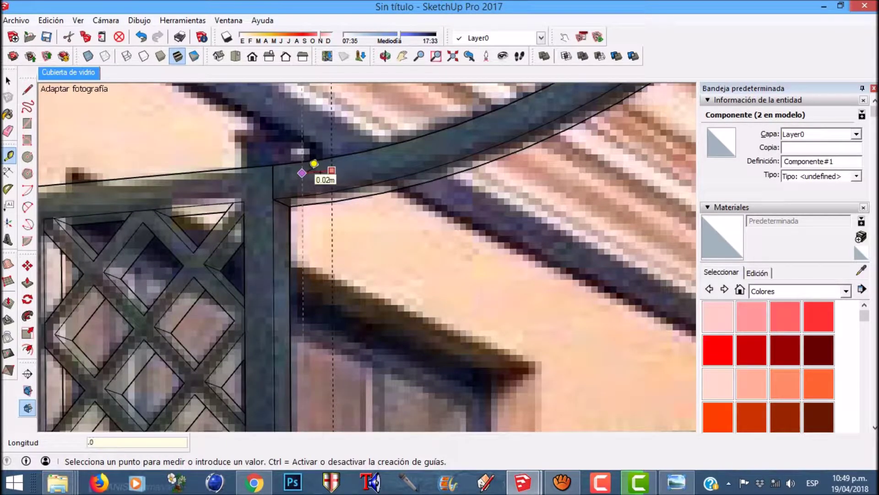
key(Return)
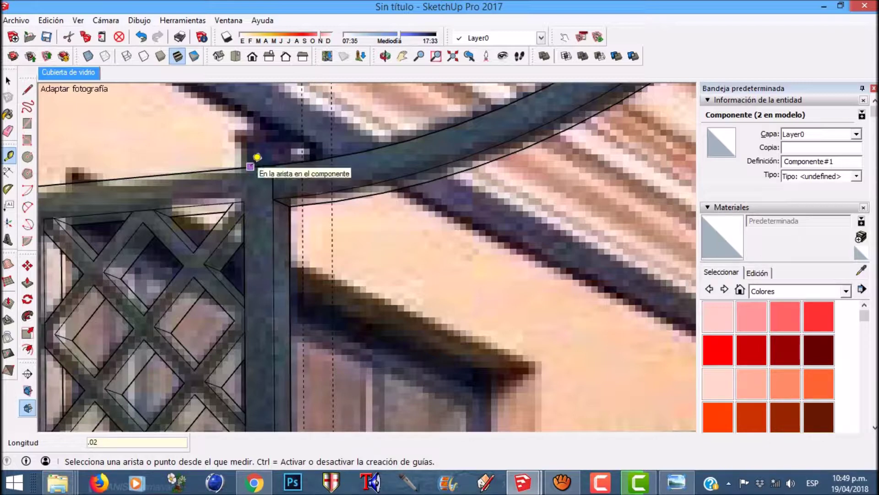
Place a guide parallel to the lattice panel's top edge, touching the curved band's upper edge between the two vertical guides
click(257, 157)
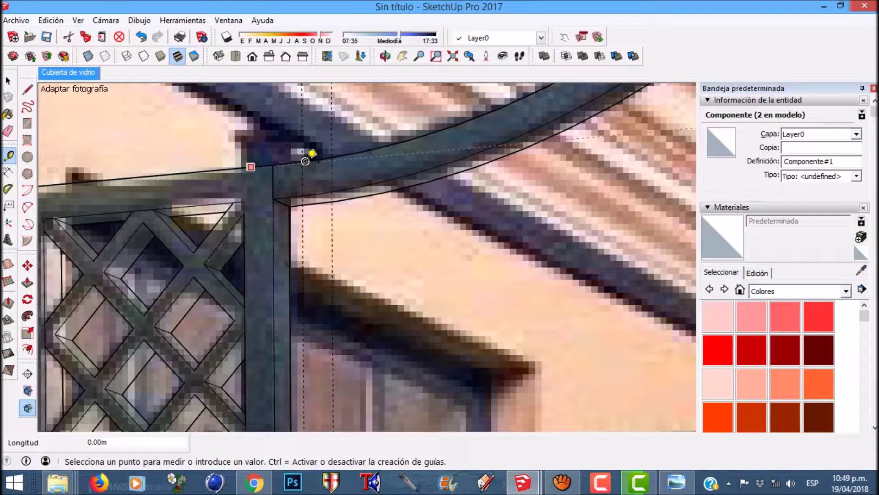
scroll(342, 155, up, 3)
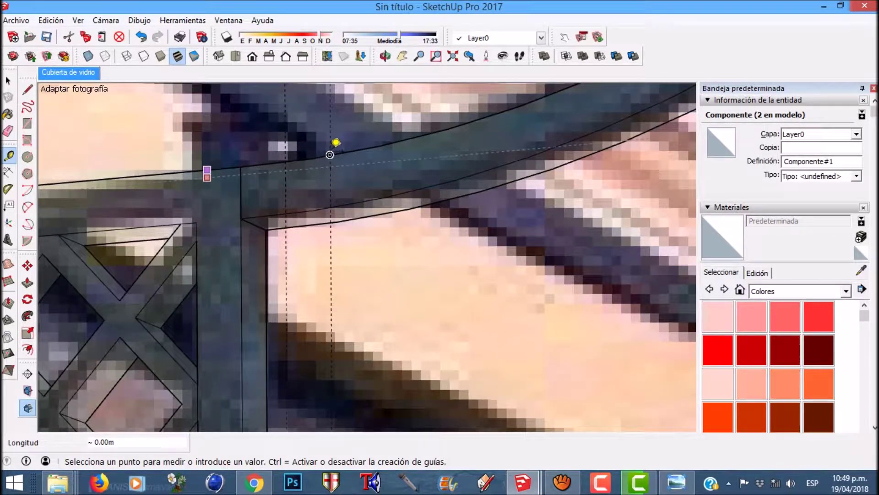
scroll(338, 152, up, 2)
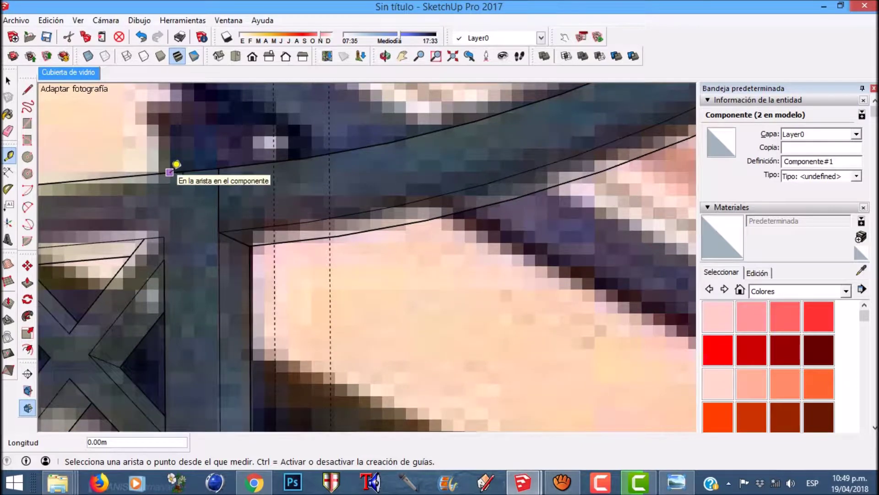
click(170, 171)
click(329, 157)
scroll(326, 153, up, 1)
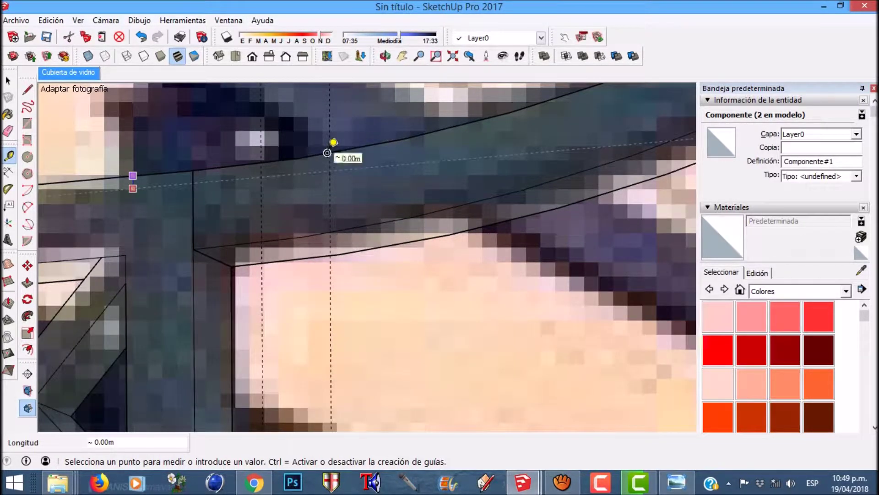
scroll(320, 147, up, 1)
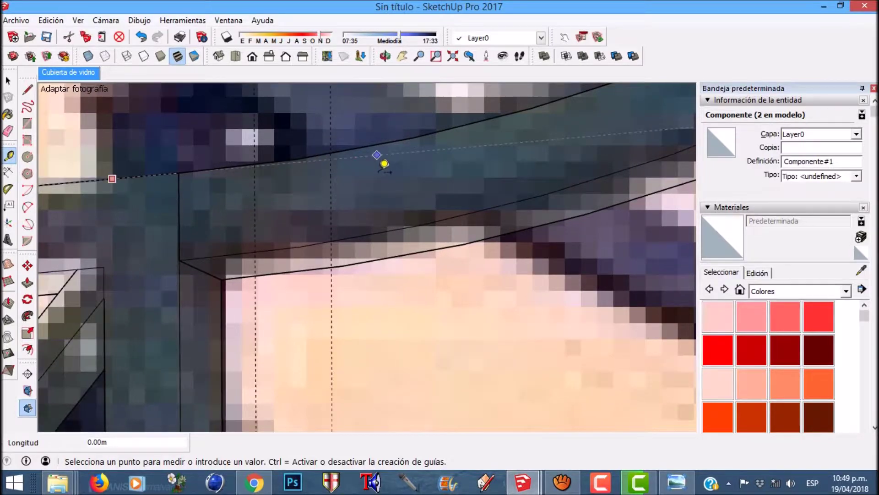
scroll(383, 163, up, 1)
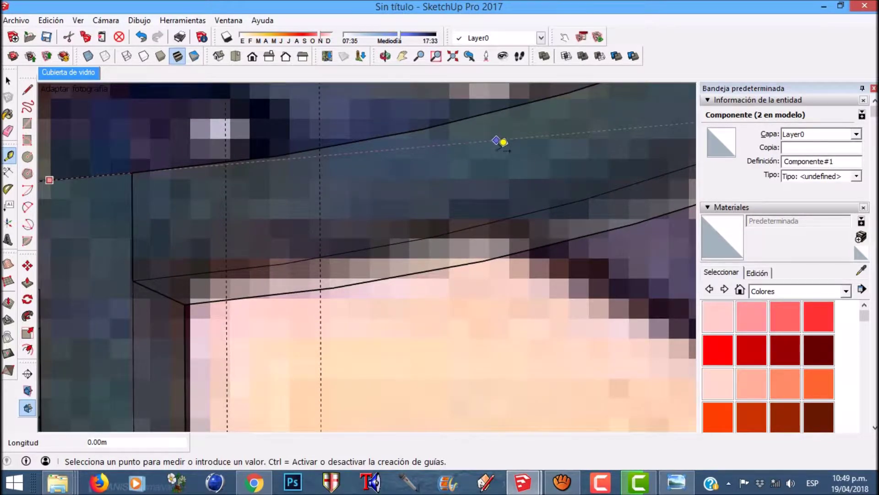
scroll(278, 144, up, 1)
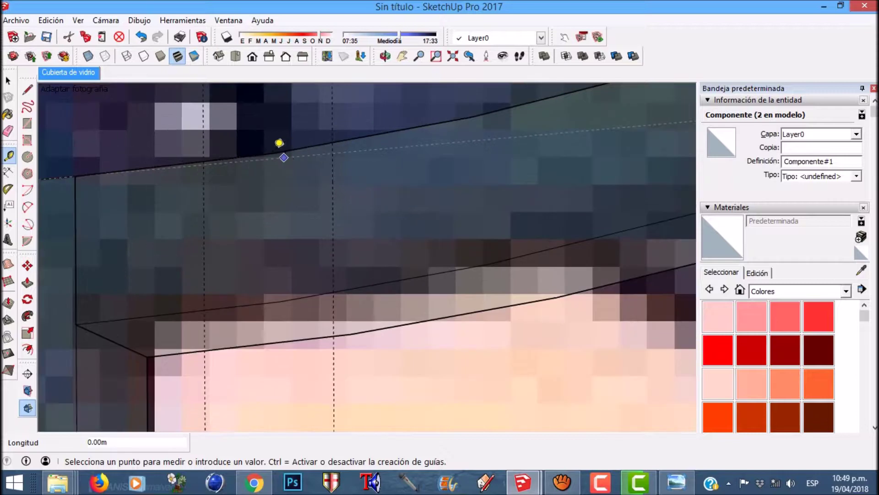
middle_drag(279, 143, 269, 169)
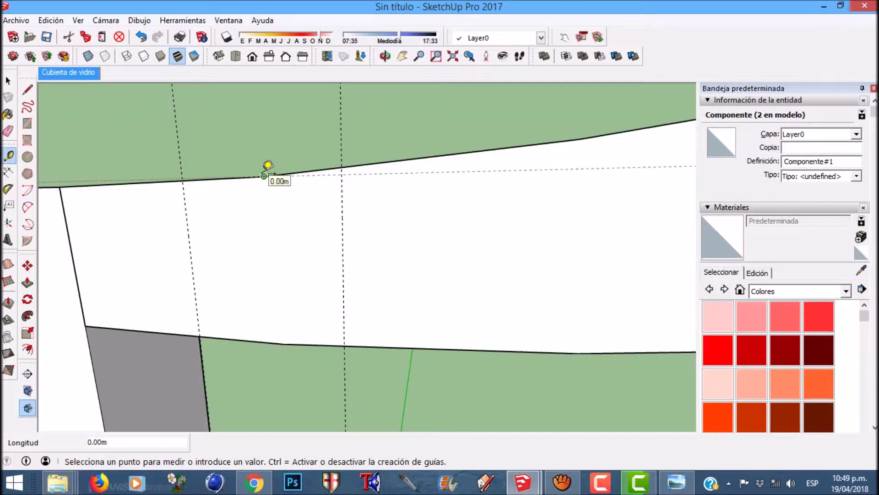
scroll(347, 157, up, 2)
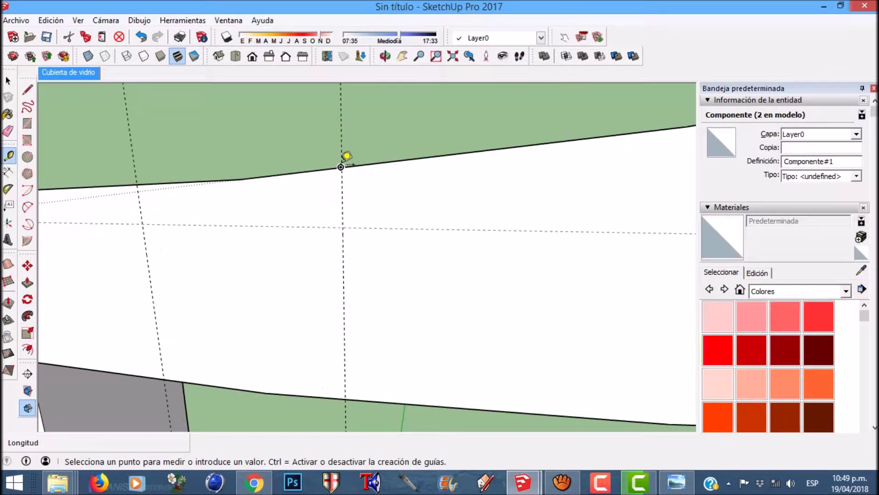
click(341, 167)
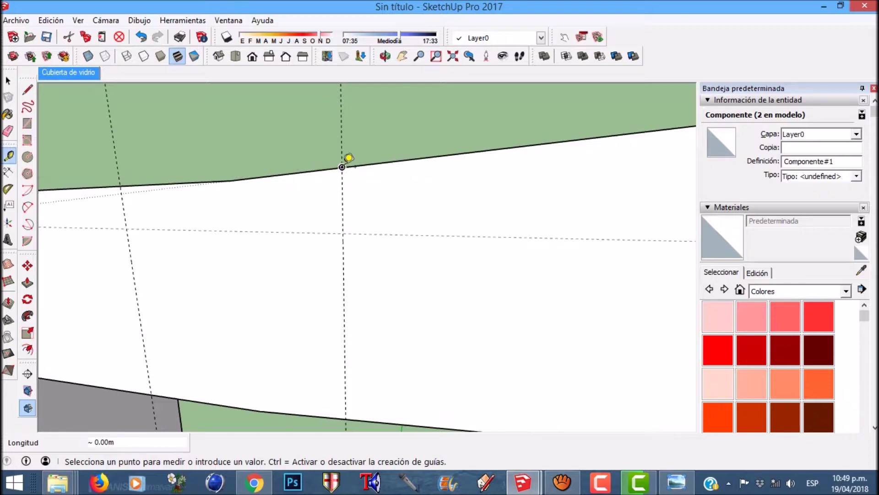
click(342, 167)
click(239, 173)
middle_drag(337, 241, 418, 227)
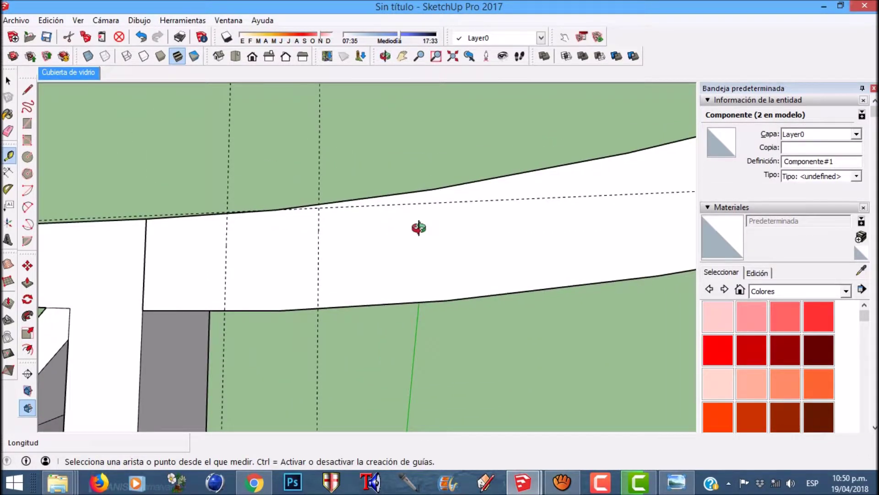
In the Cubierta de vidrio photo scene, add a parallel guide 0.025 m above the guide at the curved band's upper edge
key(Page_Down)
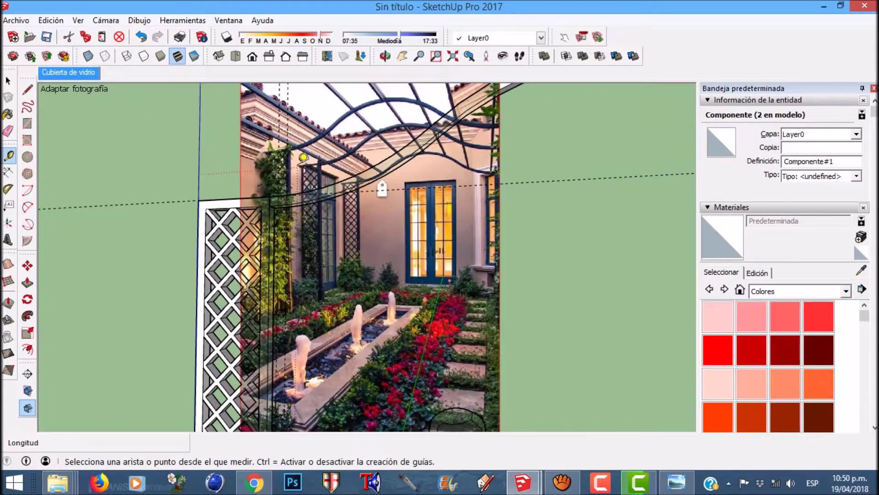
scroll(323, 168, up, 5)
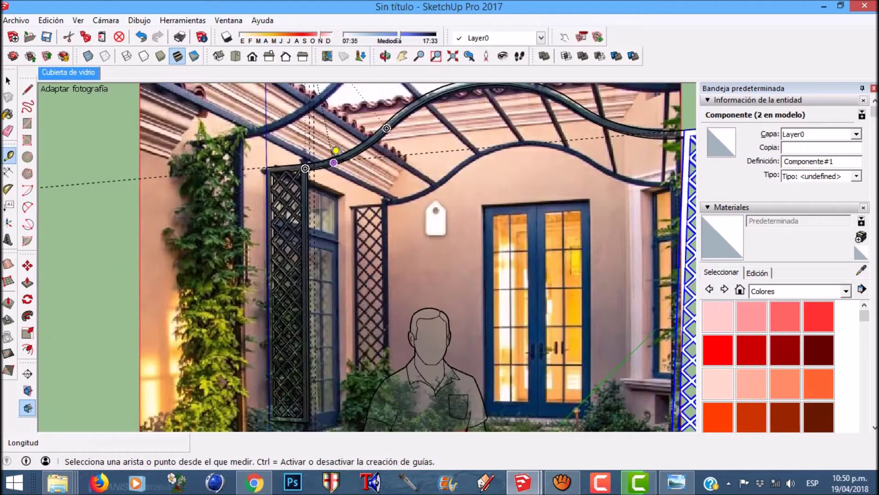
scroll(304, 160, up, 5)
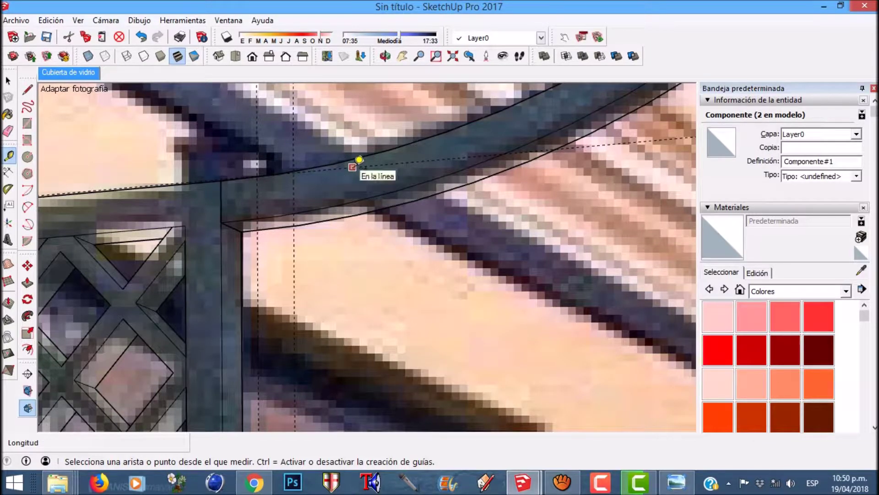
click(352, 167)
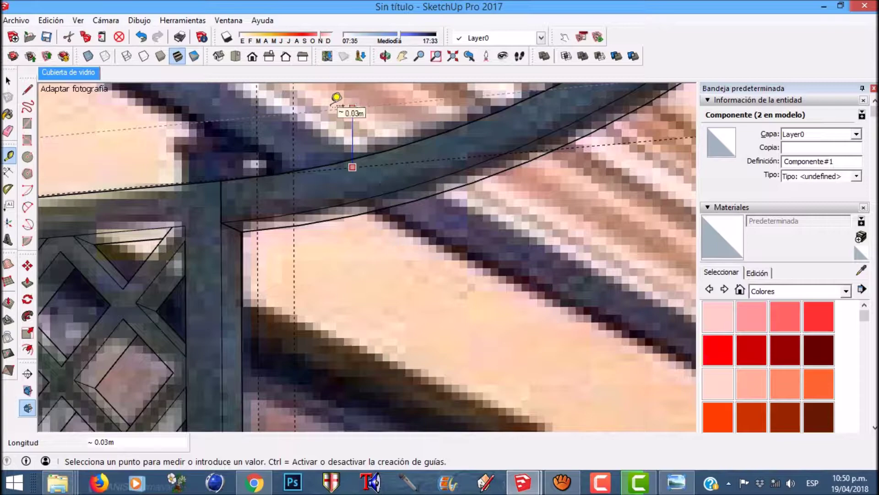
text(.025)
key(Return)
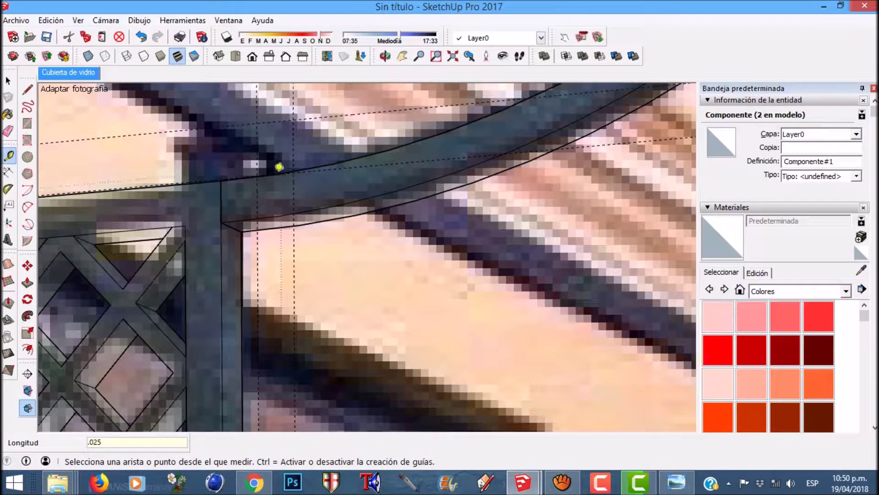
Draw a rectangle on top of the curved band, bounded by the two vertical guides and the two guides 0.025 m apart
key(space)
scroll(240, 201, down, 10)
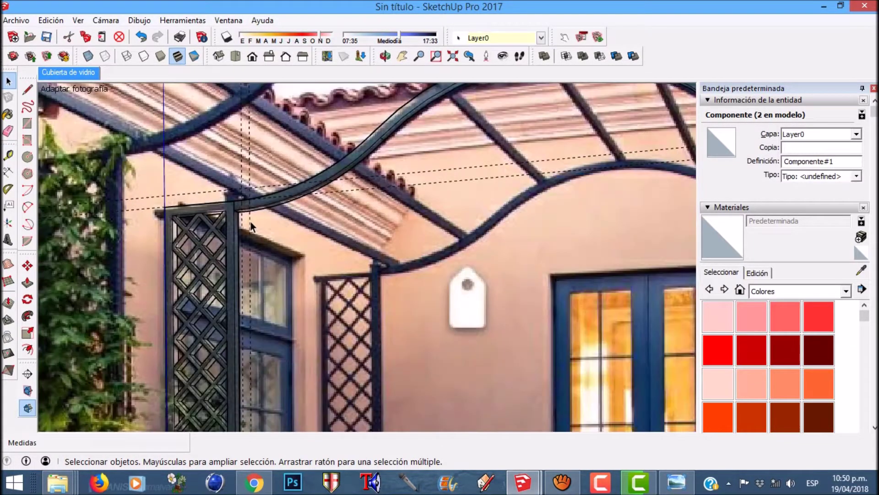
scroll(251, 222, down, 1)
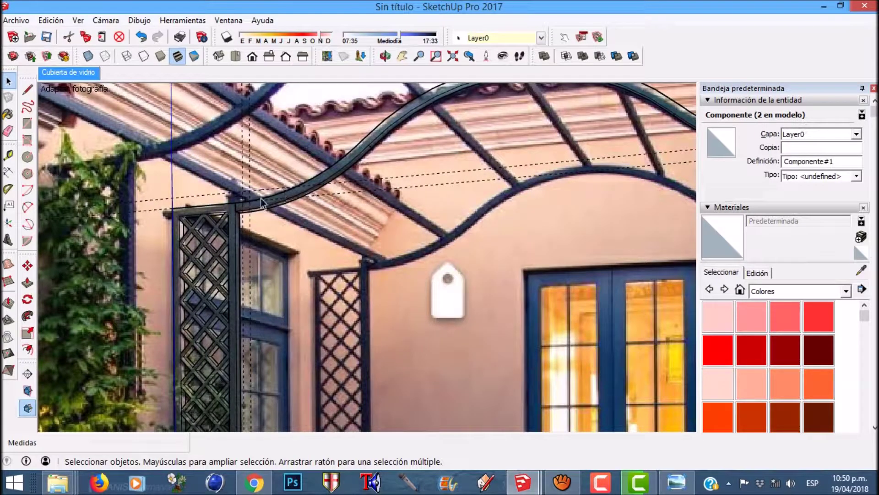
scroll(240, 211, up, 5)
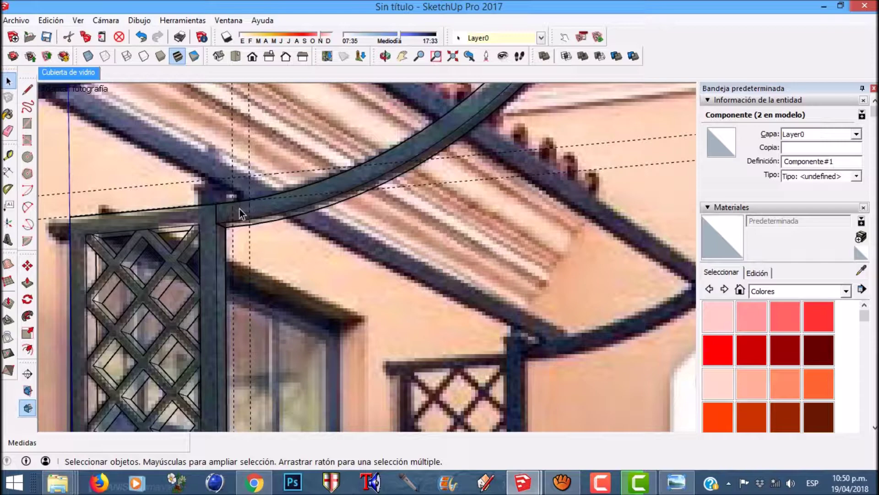
key(r)
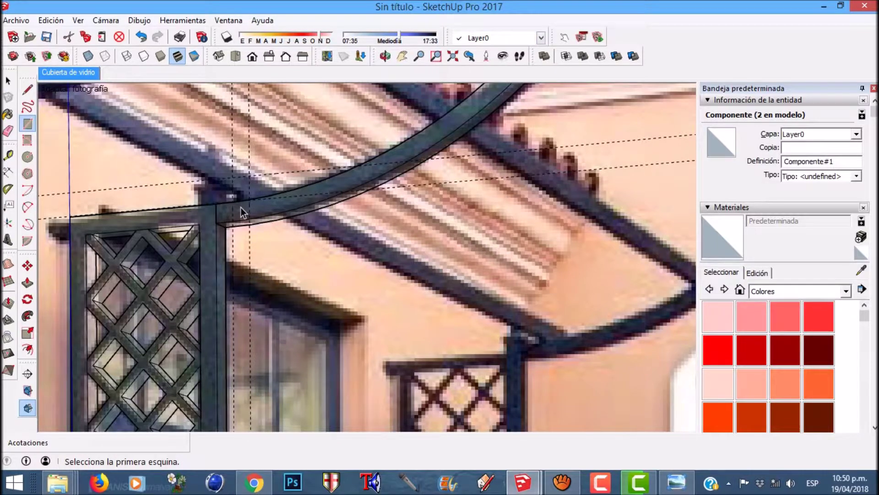
scroll(242, 206, up, 8)
scroll(264, 188, down, 1)
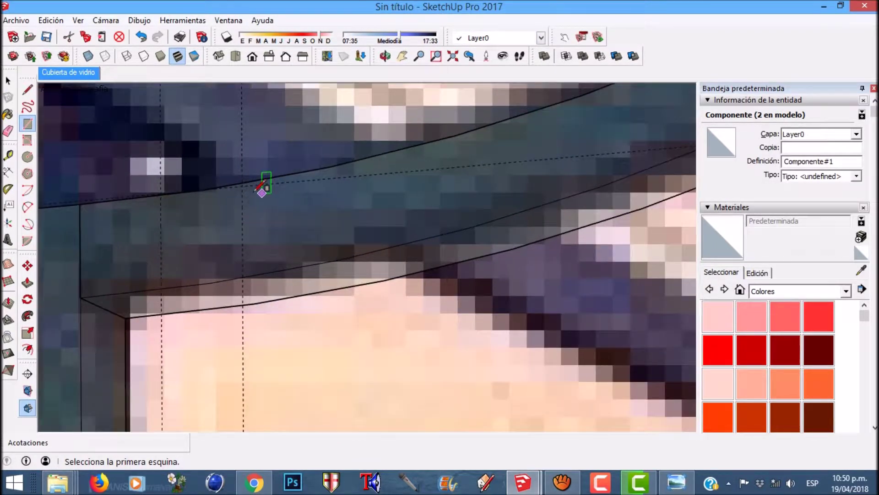
click(246, 184)
scroll(247, 196, down, 2)
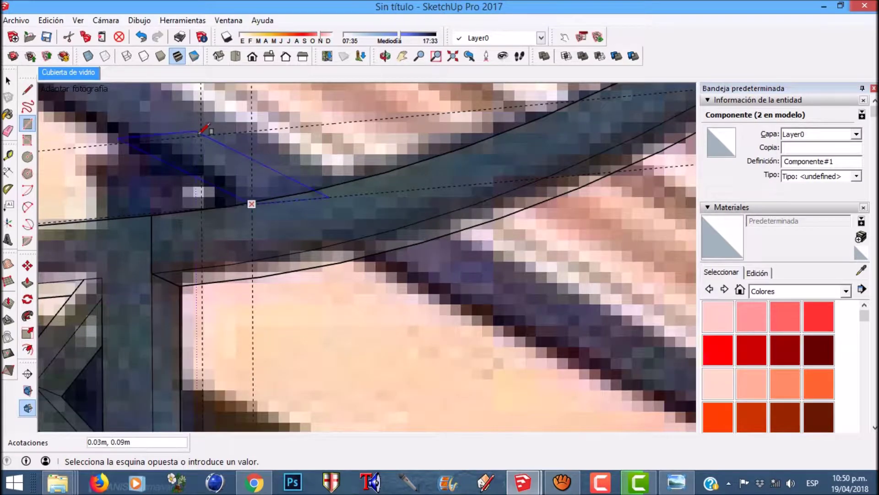
click(202, 133)
key(space)
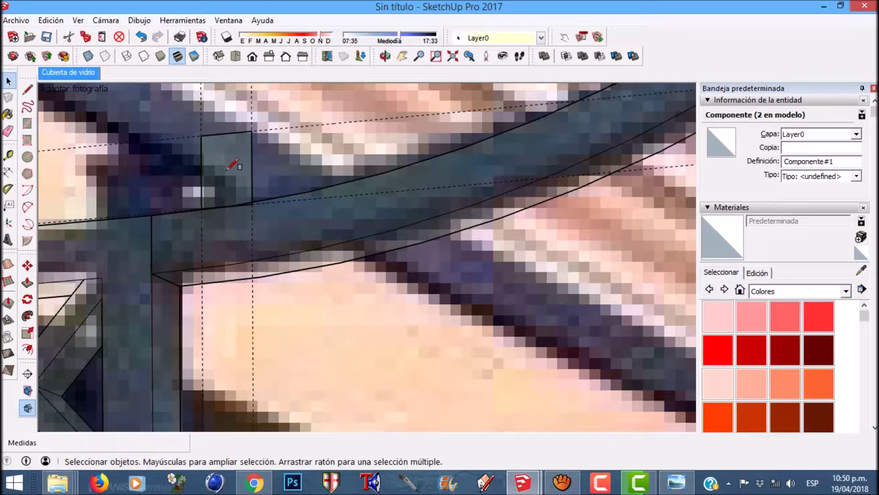
Make the small rectangle above the curved band, with its face and edges, a component with the default settings
click(227, 172)
drag(194, 124, 290, 222)
right_click(232, 174)
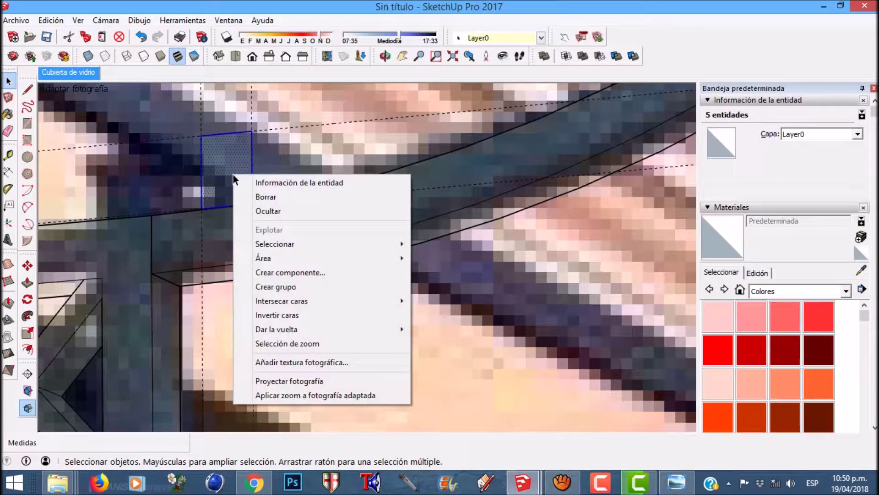
click(300, 274)
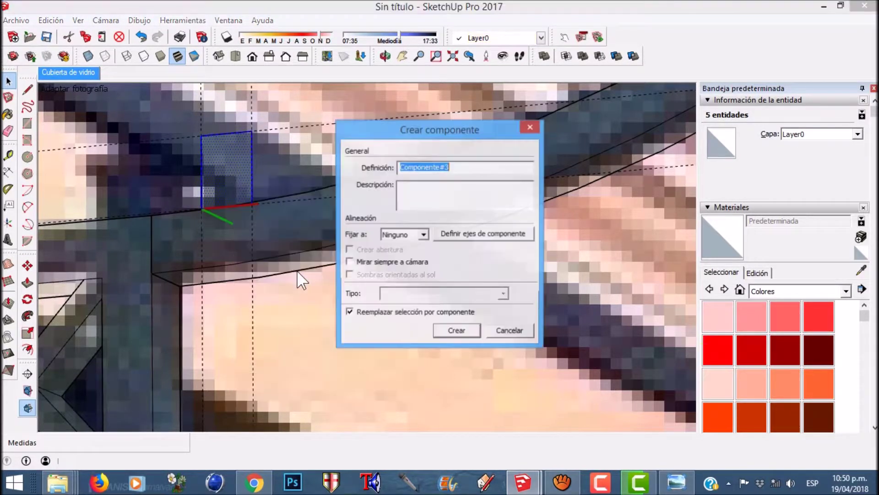
click(456, 331)
Open the small rectangle component, extrude its face backward 0.92 m to match the photographed roof beam, and close the component
scroll(258, 231, down, 5)
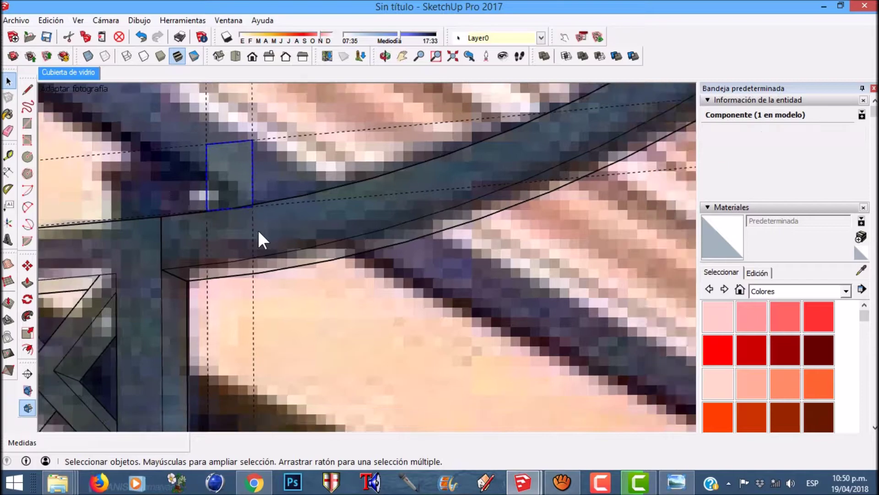
scroll(259, 232, down, 6)
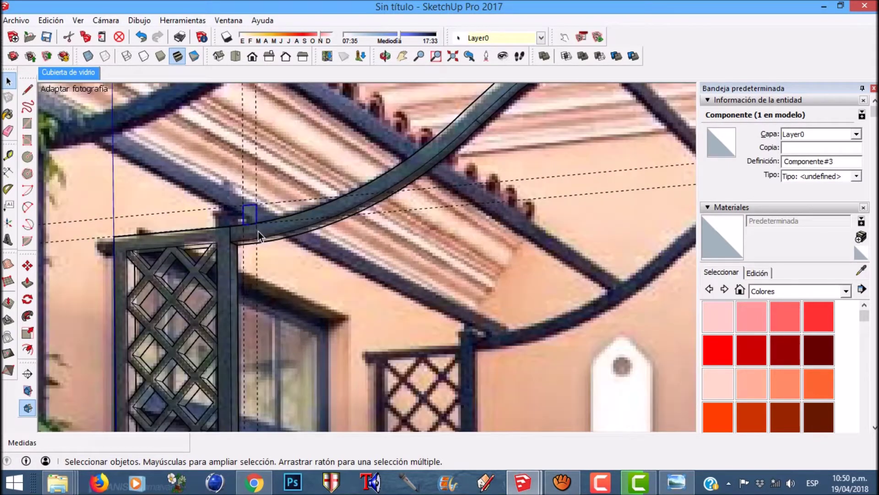
scroll(255, 228, up, 4)
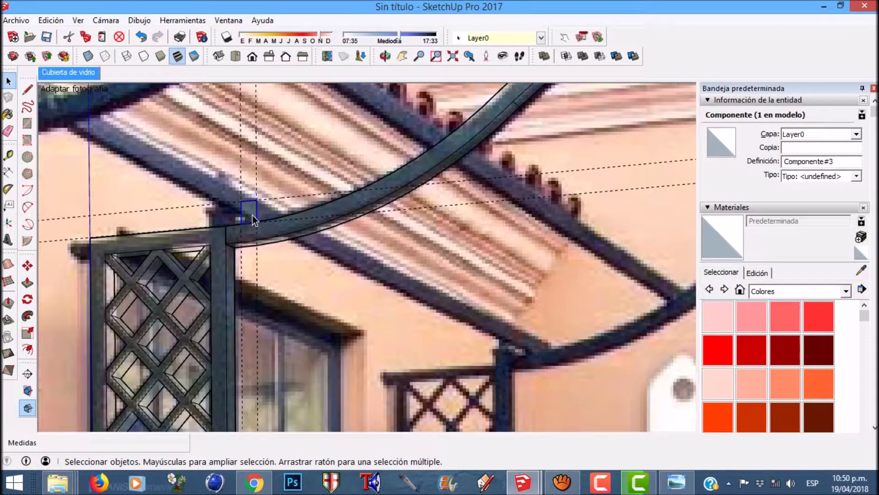
double_click(250, 215)
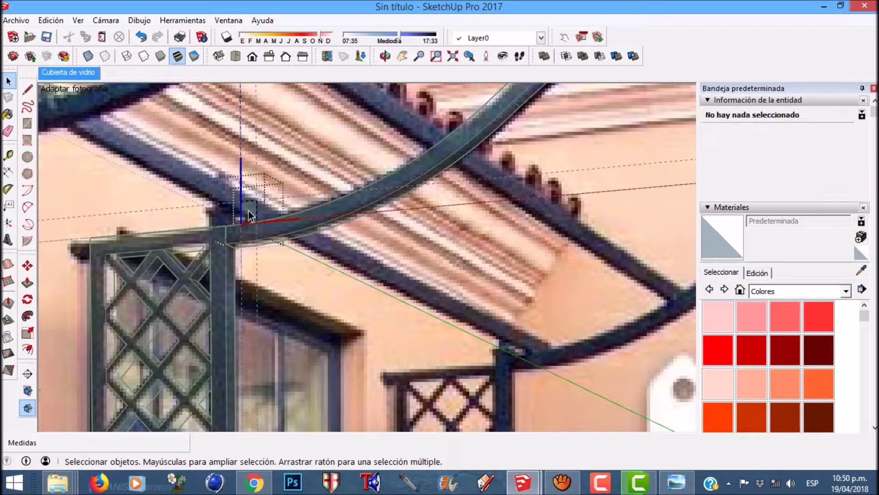
click(28, 283)
drag(248, 217, 536, 347)
scroll(412, 298, up, 3)
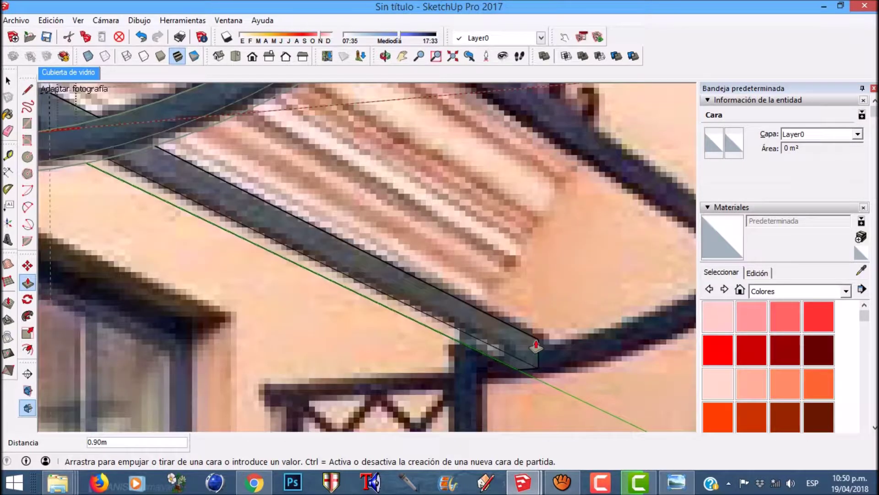
click(547, 342)
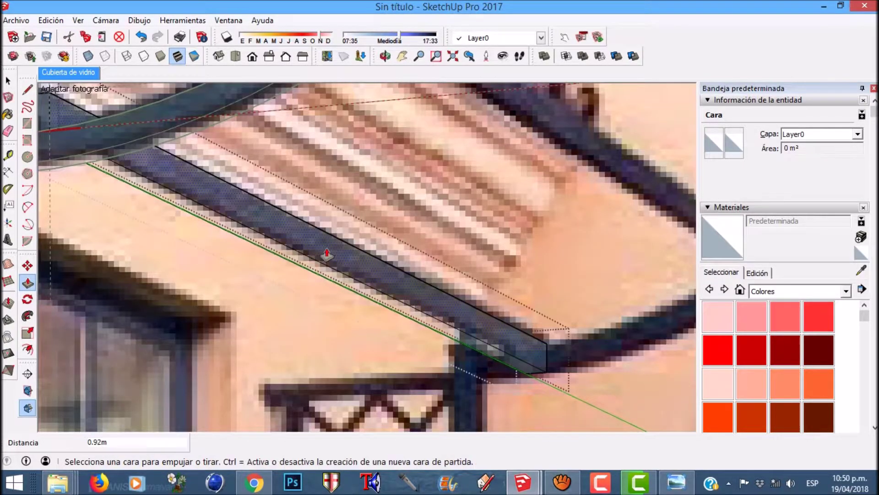
scroll(325, 251, down, 4)
right_click(340, 223)
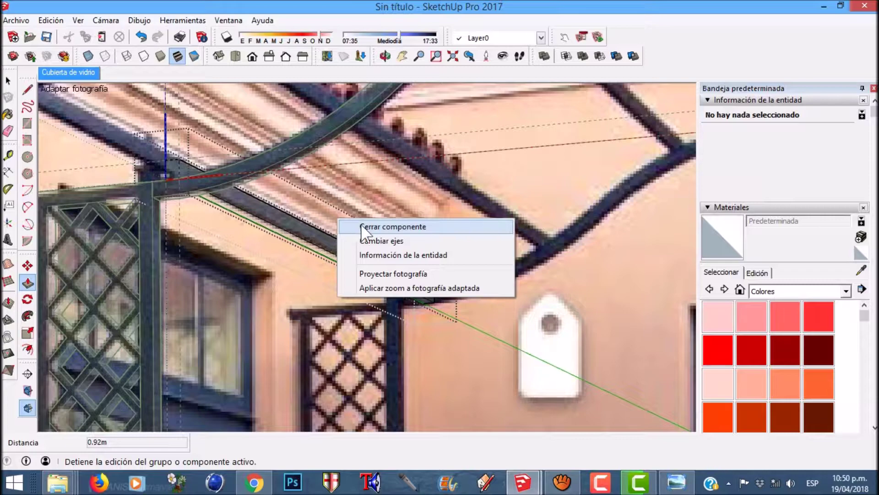
click(352, 228)
key(space)
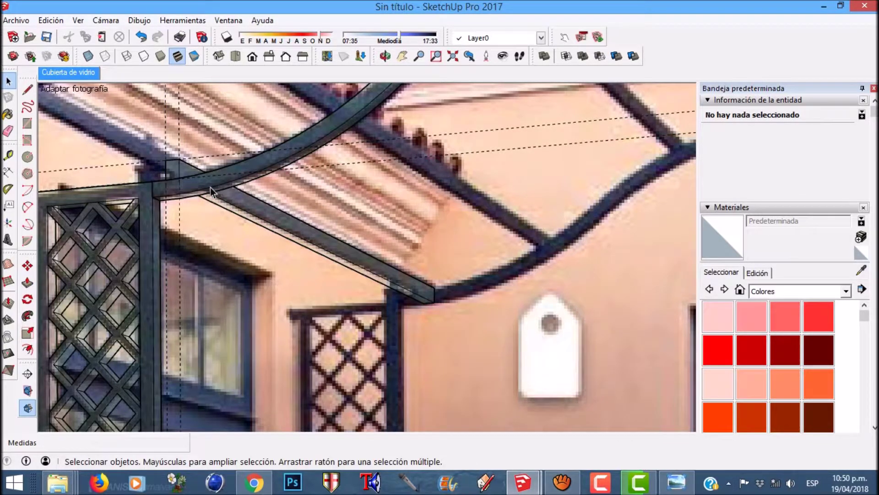
Copy the two vertical guides 0.225 m along the red axis, to where the second photographed beam crosses the curved band
scroll(210, 188, down, 4)
scroll(297, 125, up, 5)
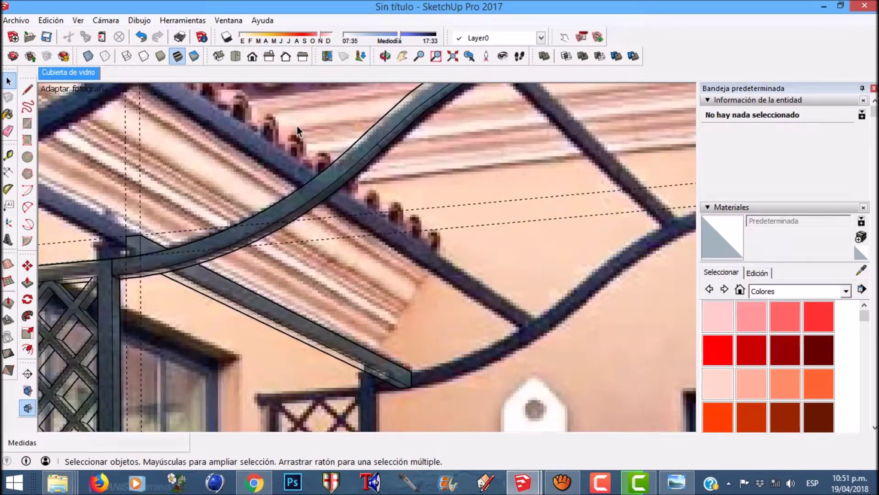
drag(196, 156, 121, 155)
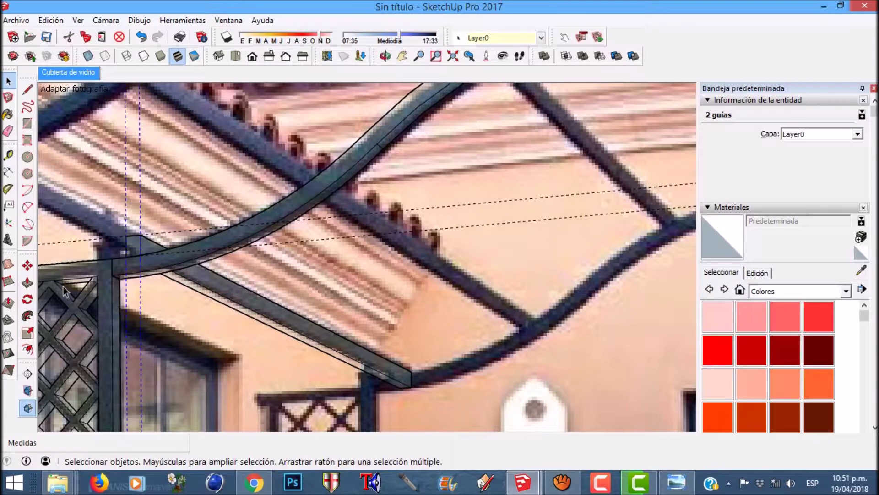
click(27, 265)
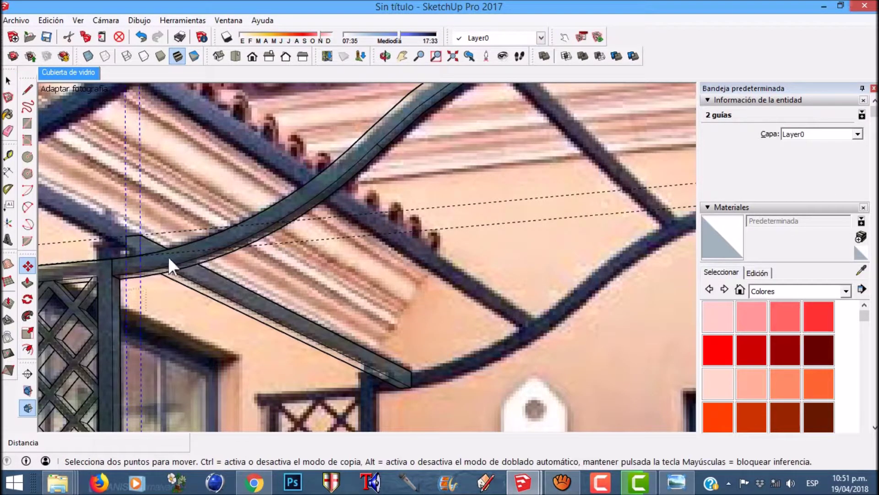
key(ctrl)
click(141, 206)
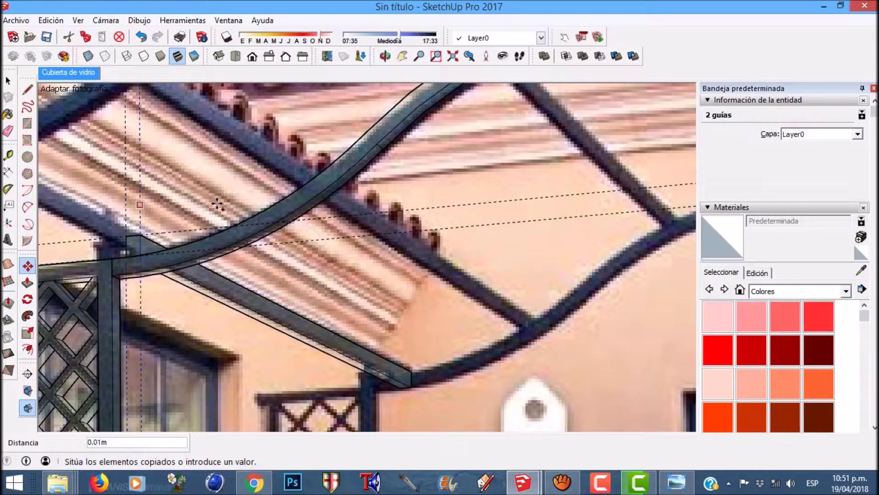
scroll(335, 188, up, 5)
scroll(335, 188, up, 3)
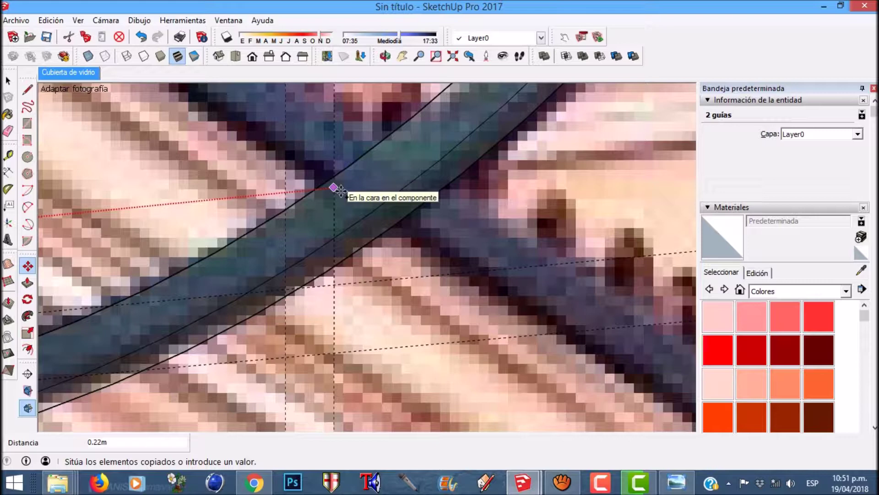
scroll(340, 190, up, 3)
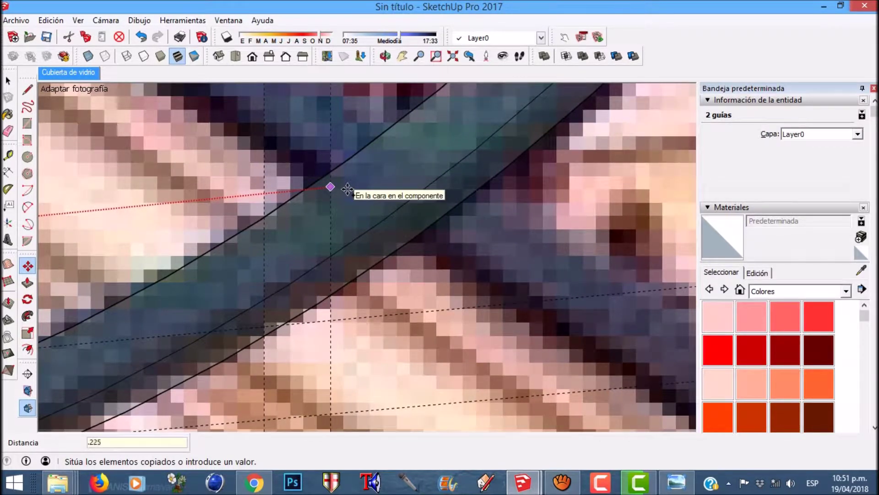
click(347, 190)
scroll(347, 189, down, 6)
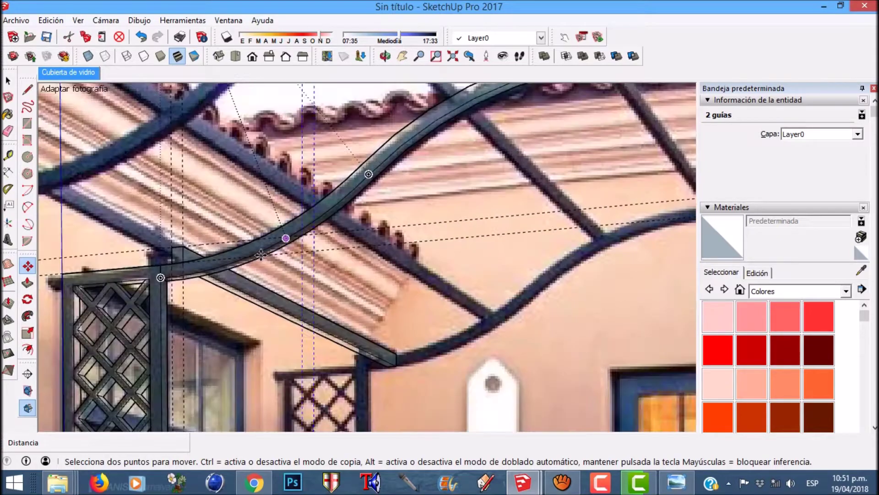
Copy the second guide pair another 0.225 m along the red axis, onto the third photographed beam at the curved band
scroll(261, 254, down, 5)
middle_drag(338, 192, 321, 188)
scroll(345, 194, up, 6)
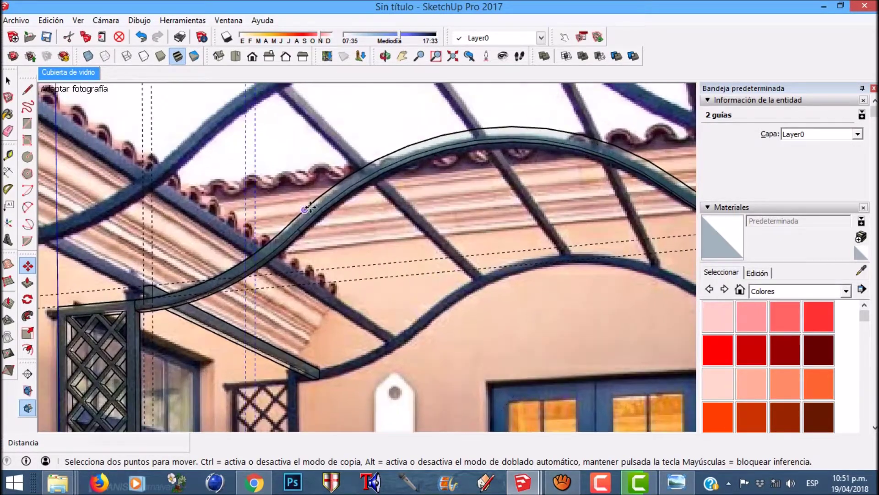
click(256, 159)
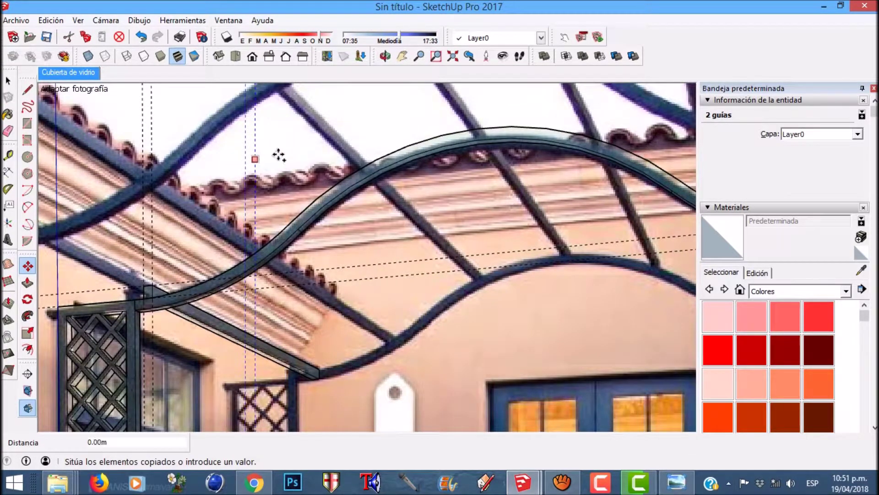
scroll(311, 158, up, 5)
scroll(389, 197, up, 3)
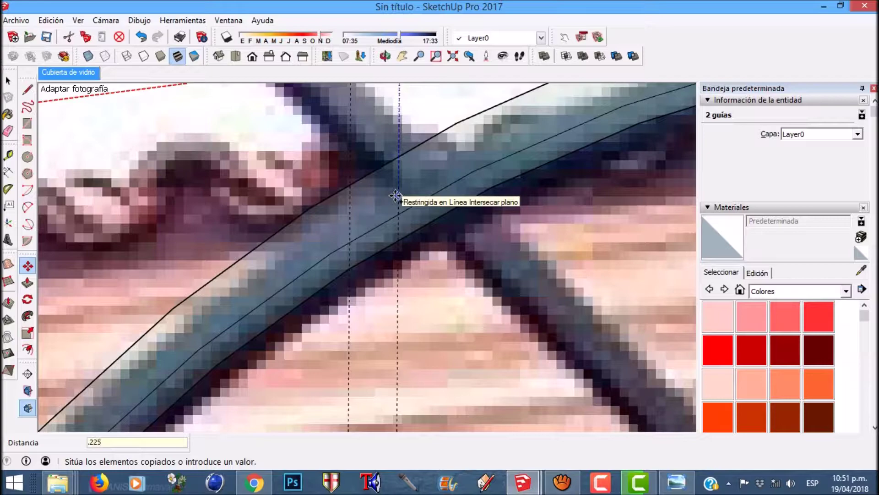
click(397, 196)
scroll(272, 261, down, 5)
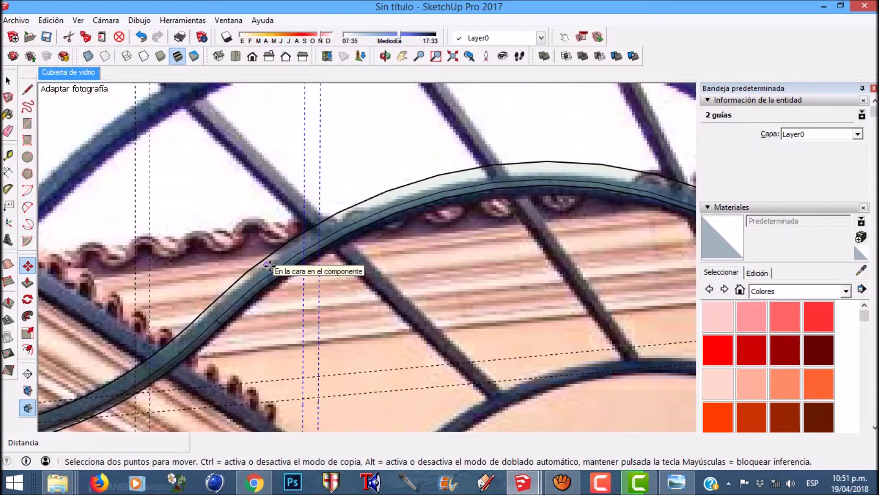
Copy the third guide pair to the photographed beam near the band's crest, and shift the copy slightly to line up with it
scroll(343, 271, down, 3)
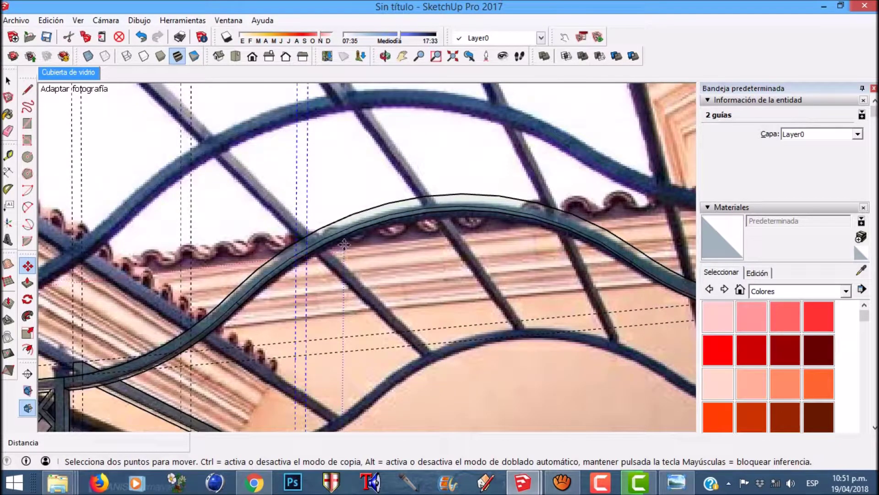
scroll(343, 235, up, 1)
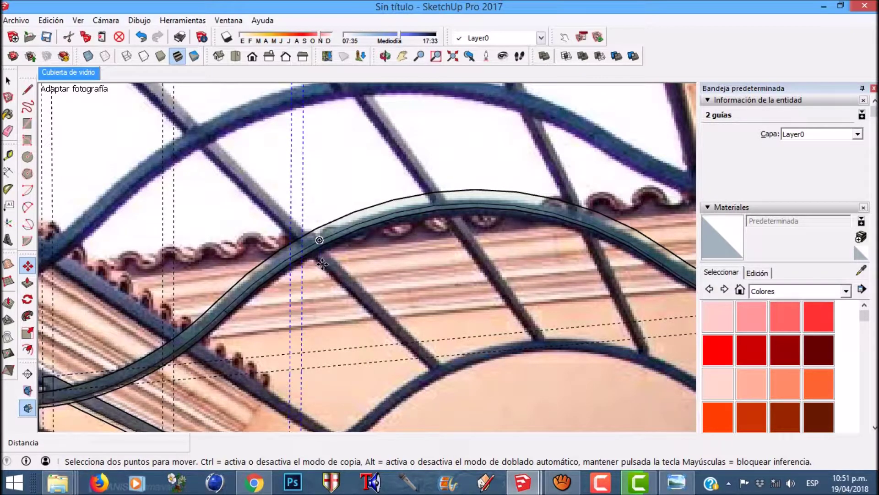
scroll(308, 252, up, 3)
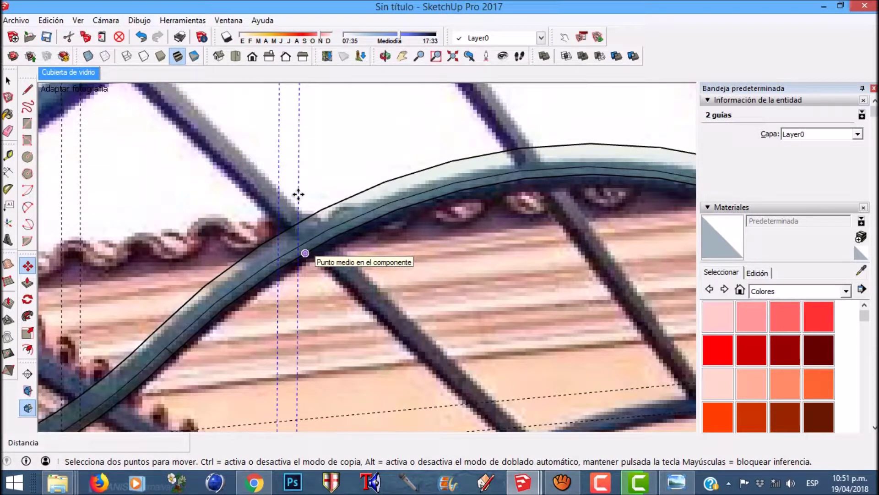
click(298, 224)
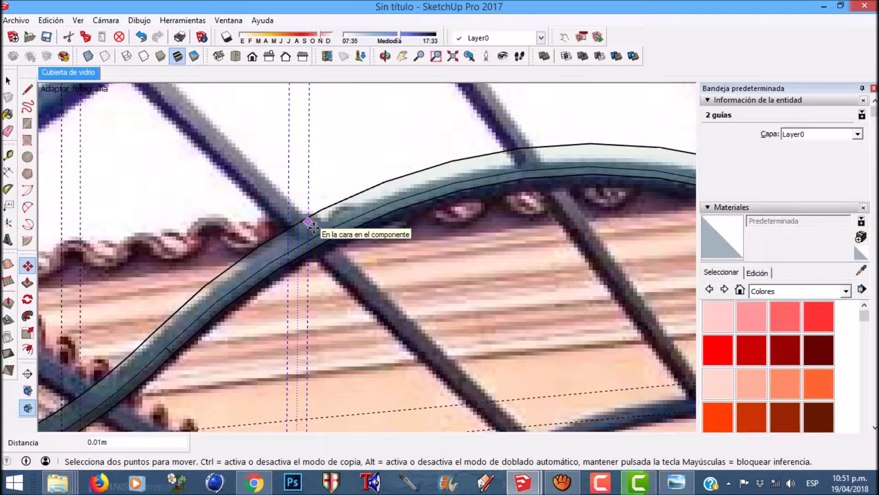
key(ctrl)
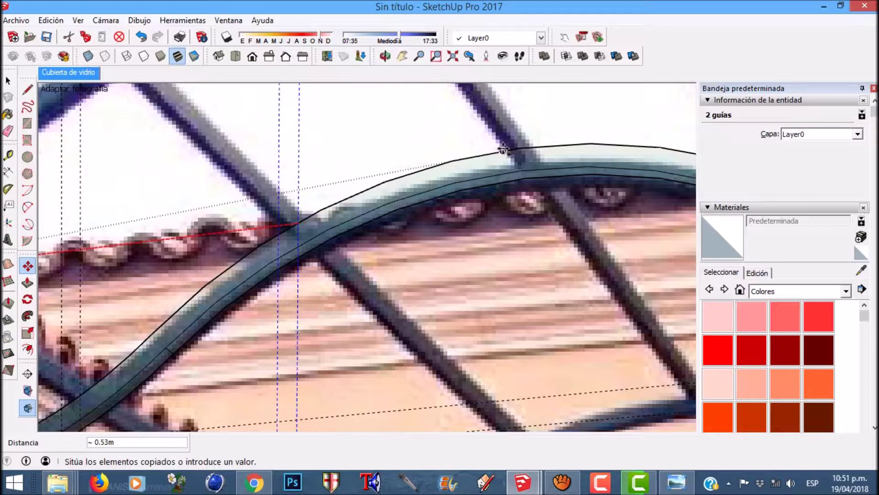
click(520, 148)
scroll(524, 160, up, 4)
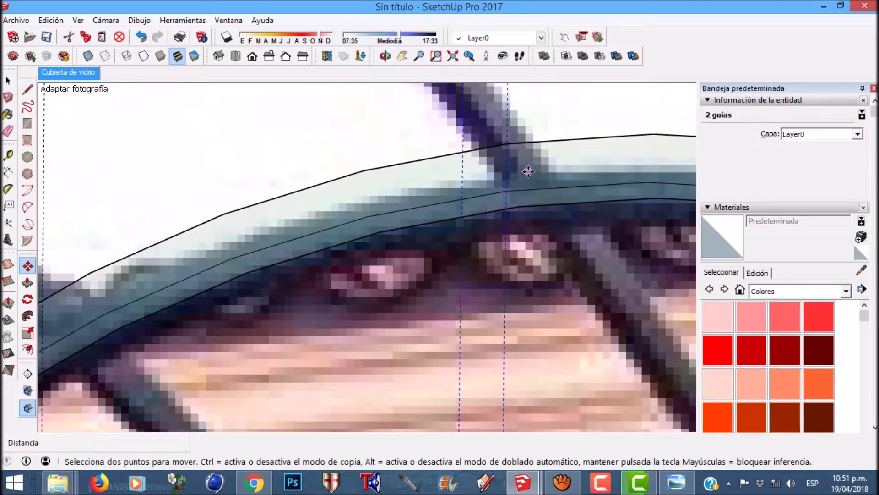
click(528, 171)
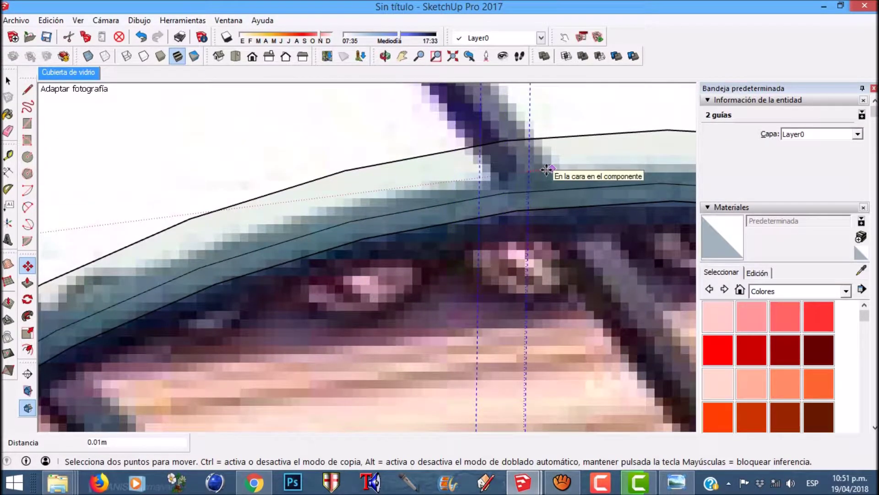
scroll(546, 170, down, 6)
click(504, 181)
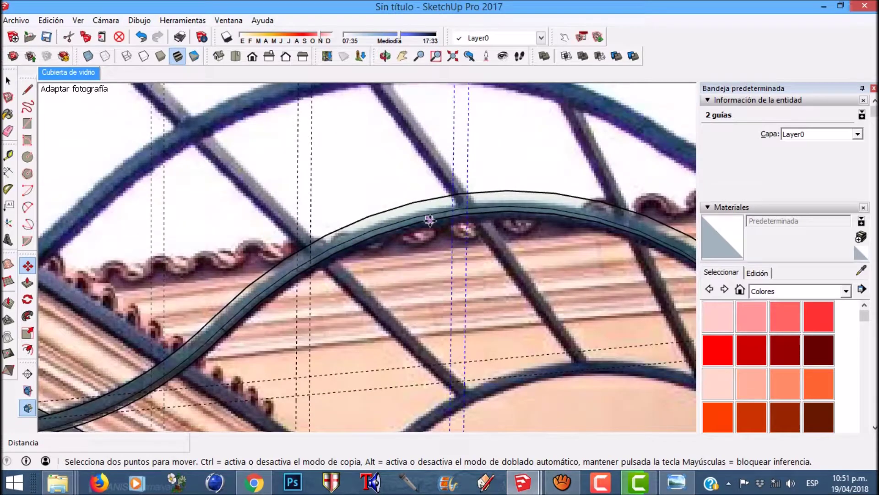
Outside the photo view, copy the roof beam component by its lower front corner to where the second guide pair meets the band's upper edge
scroll(458, 220, down, 8)
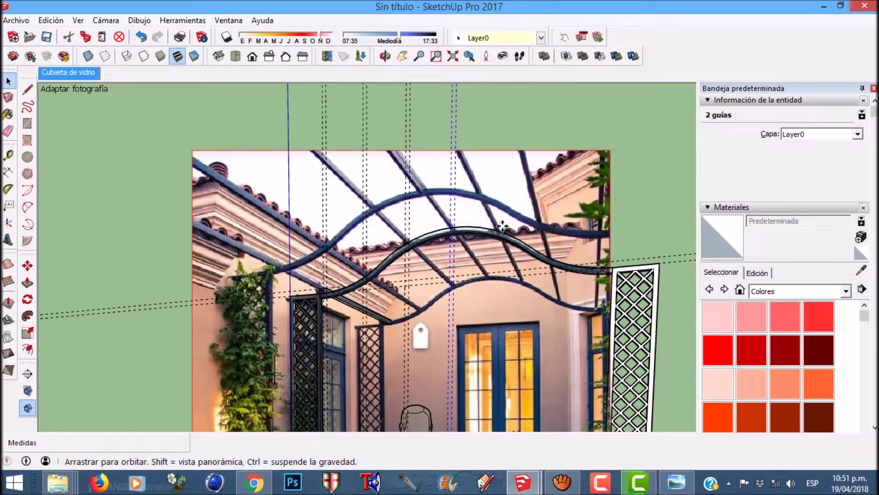
middle_drag(503, 225, 588, 300)
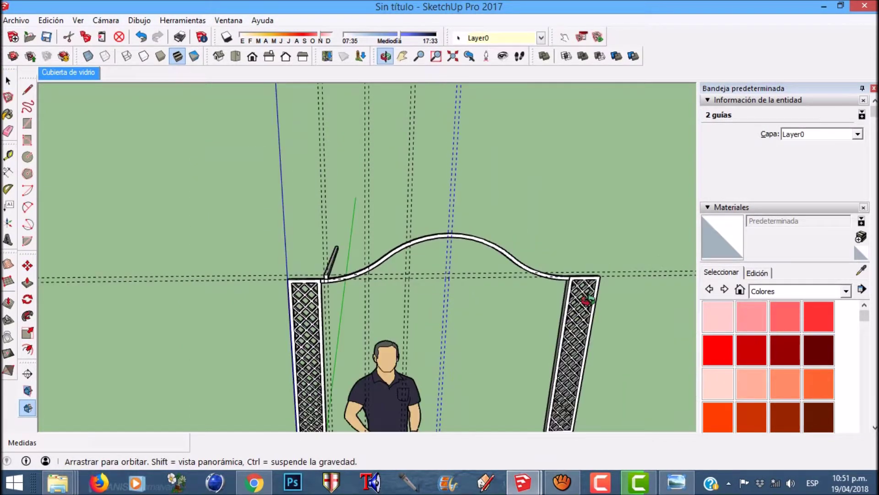
scroll(356, 276, up, 6)
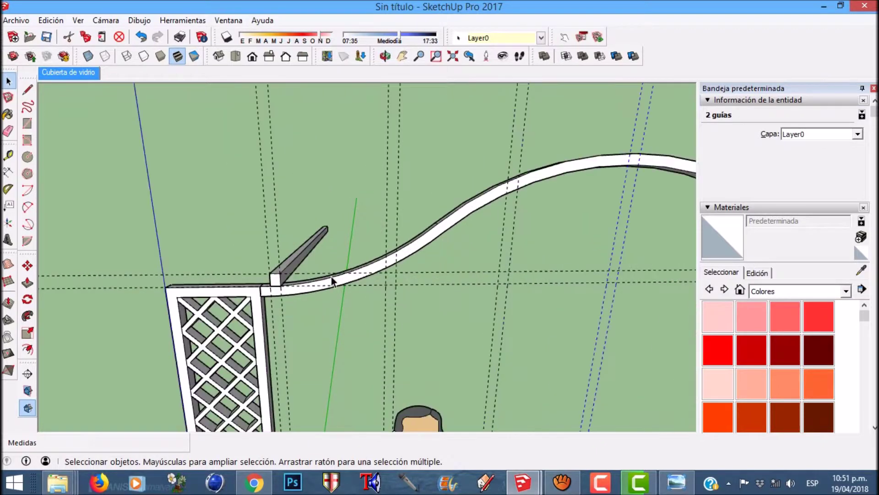
click(288, 252)
scroll(265, 293, up, 5)
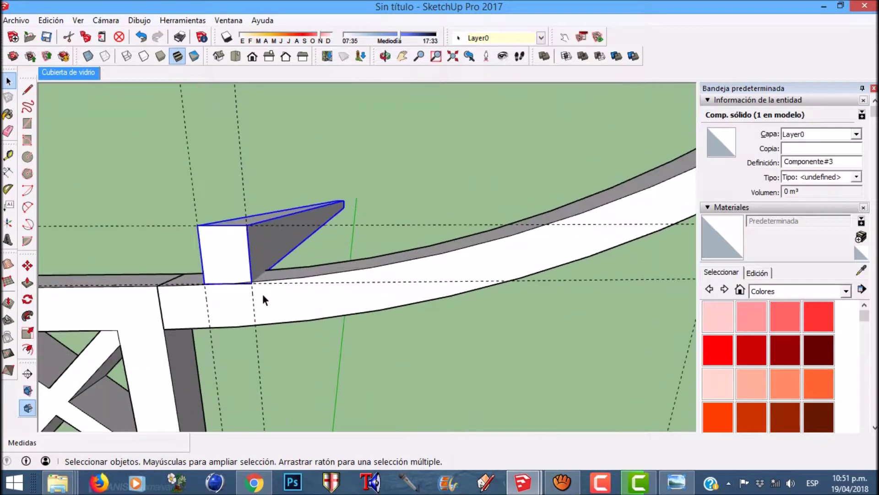
key(m)
scroll(262, 299, up, 2)
scroll(216, 293, down, 2)
key(ctrl)
click(230, 282)
scroll(183, 314, down, 4)
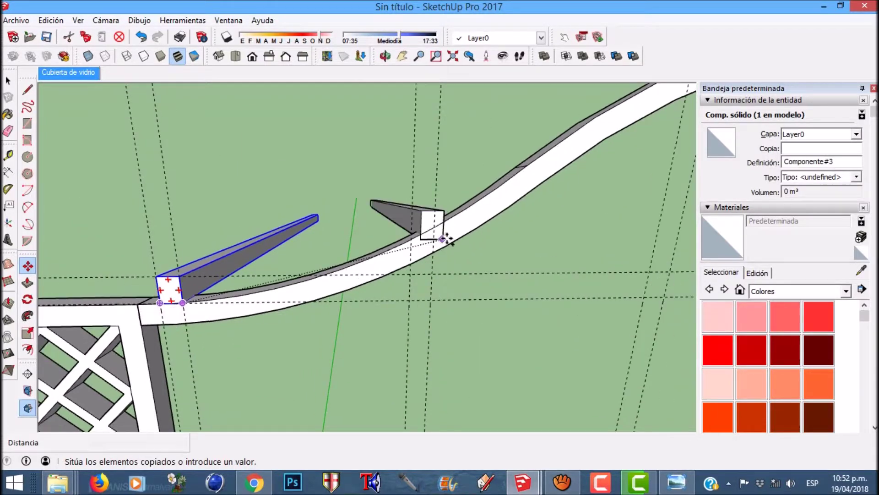
scroll(436, 232, up, 3)
scroll(428, 217, up, 1)
scroll(419, 222, up, 3)
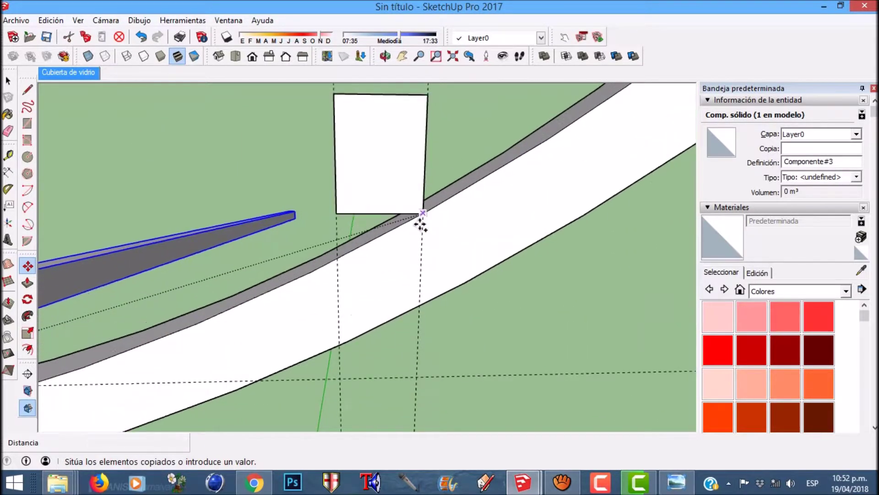
click(420, 225)
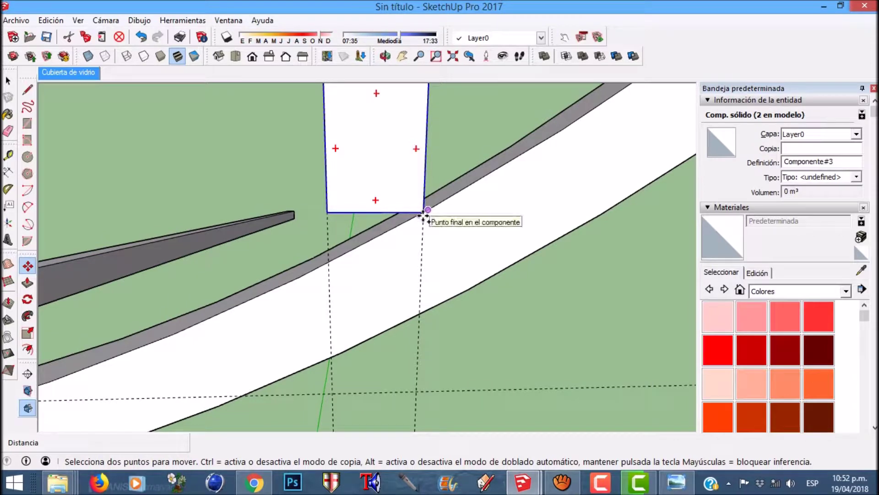
Copy the second beam by its lower front corner to where the third guide pair crosses the band's upper edge
scroll(421, 213, up, 1)
click(420, 212)
scroll(323, 291, down, 2)
scroll(315, 299, down, 5)
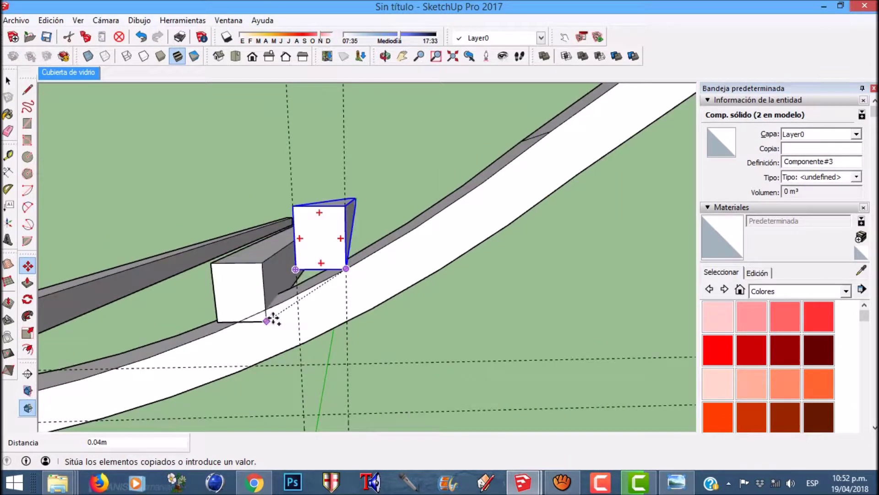
scroll(420, 219, up, 2)
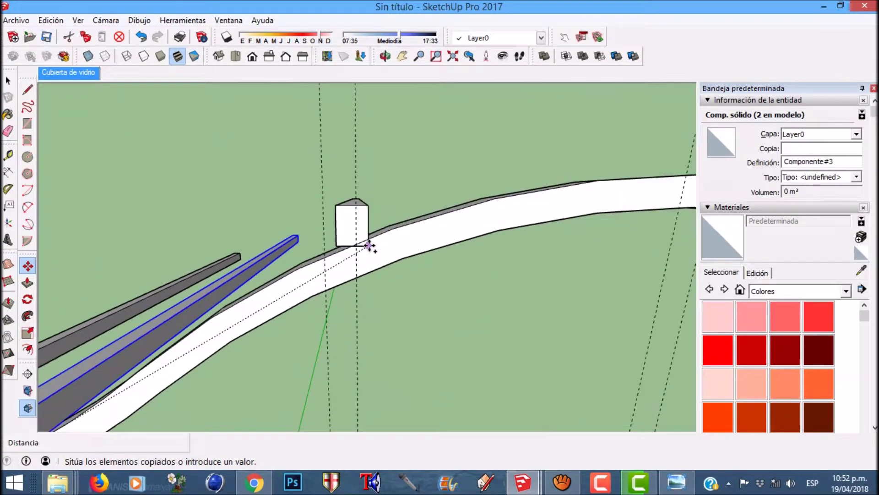
click(362, 250)
Copy the third beam to the fourth guide pair, resting its lower front corner on the band's upper edge near the crest
scroll(444, 241, down, 1)
scroll(444, 241, down, 2)
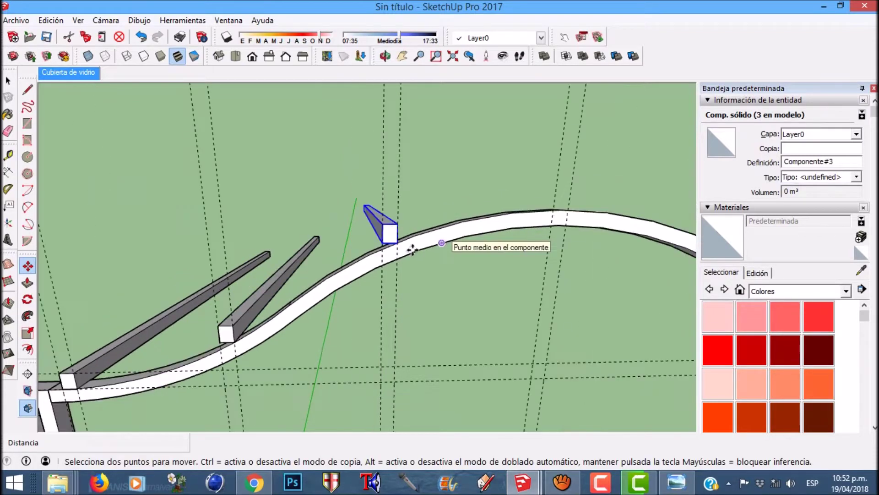
click(397, 242)
scroll(503, 229, up, 2)
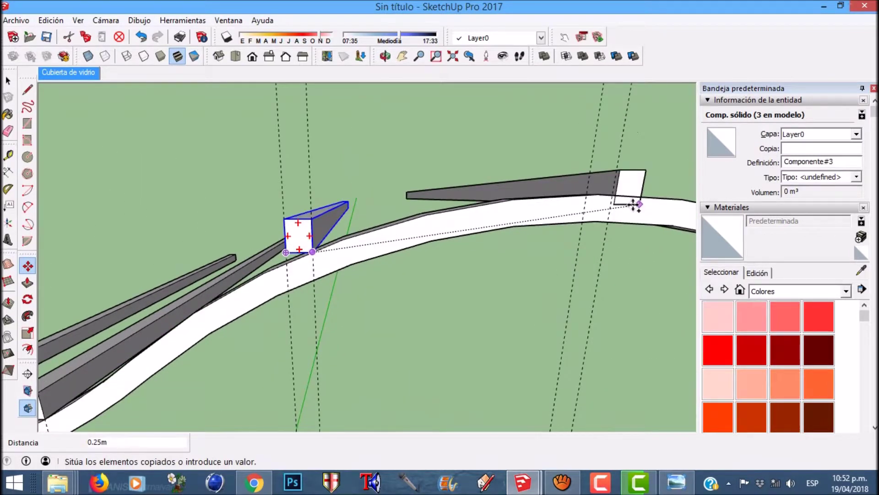
scroll(634, 205, up, 1)
click(598, 204)
scroll(542, 218, down, 2)
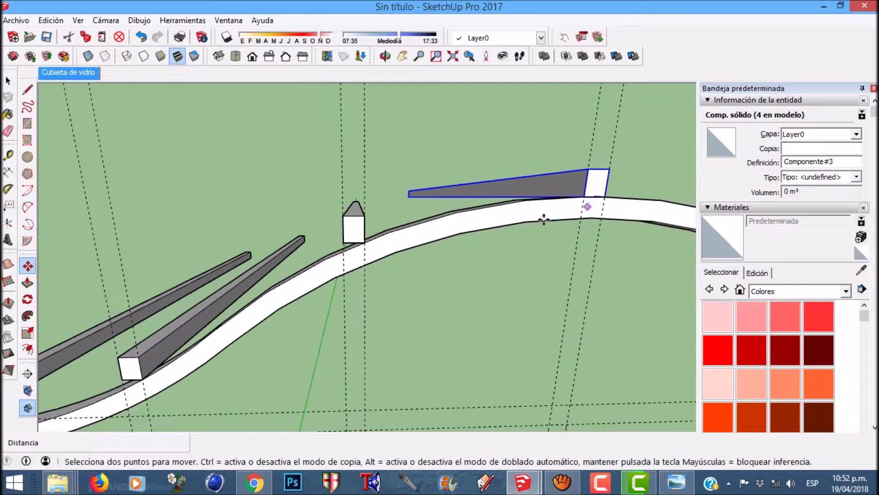
Lower the third beam vertically until its lower corner on the downhill side meets the curved band's upper edge
key(space)
scroll(357, 234, up, 1)
scroll(355, 274, up, 3)
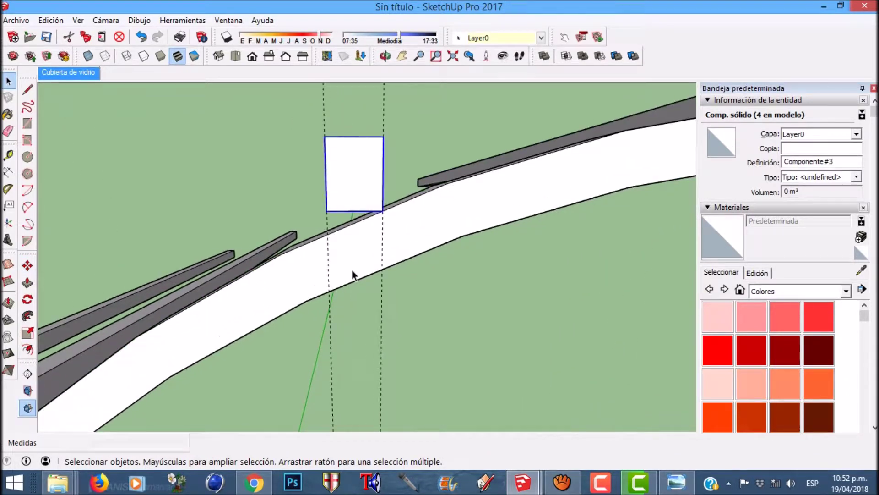
key(m)
scroll(312, 190, up, 5)
click(304, 185)
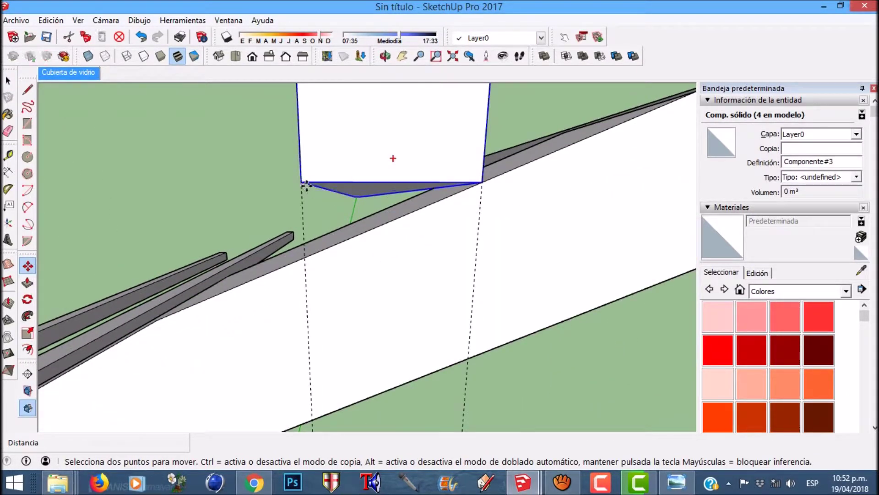
click(306, 258)
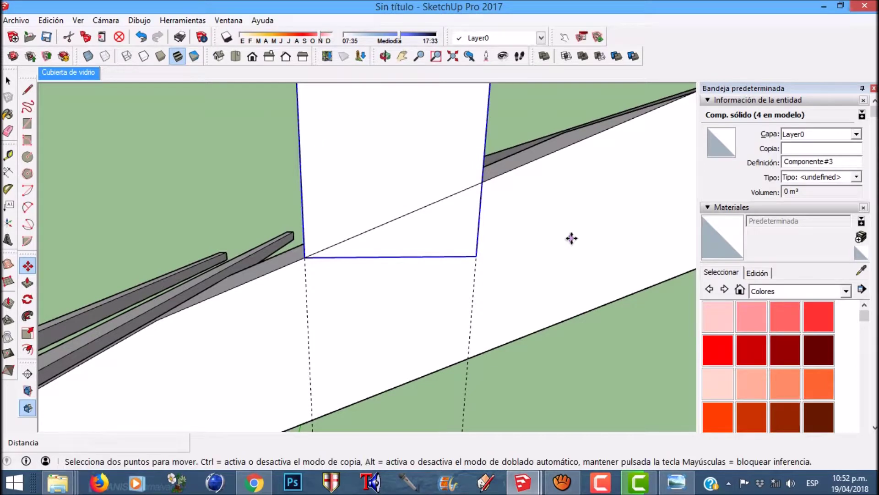
scroll(511, 256, down, 4)
scroll(510, 255, down, 6)
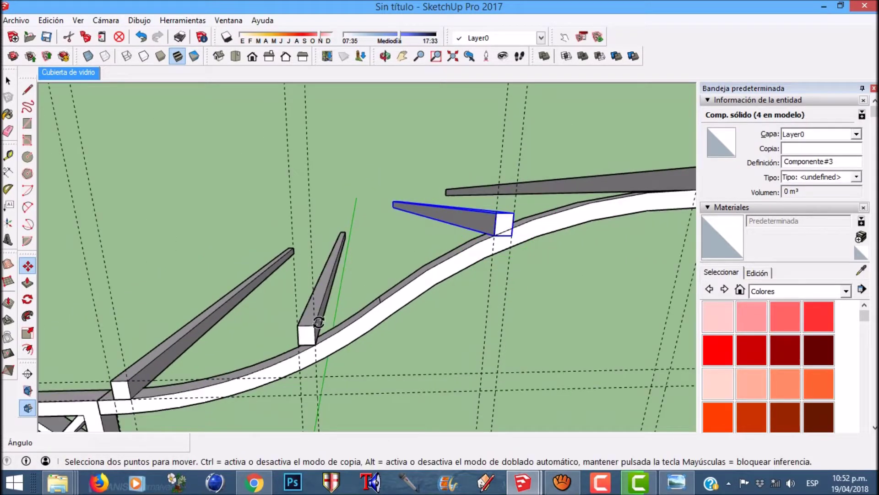
Lower the second beam vertically by its downhill lower corner onto the curved band's upper edge
scroll(308, 351, up, 4)
key(space)
click(309, 322)
scroll(284, 378, up, 4)
key(m)
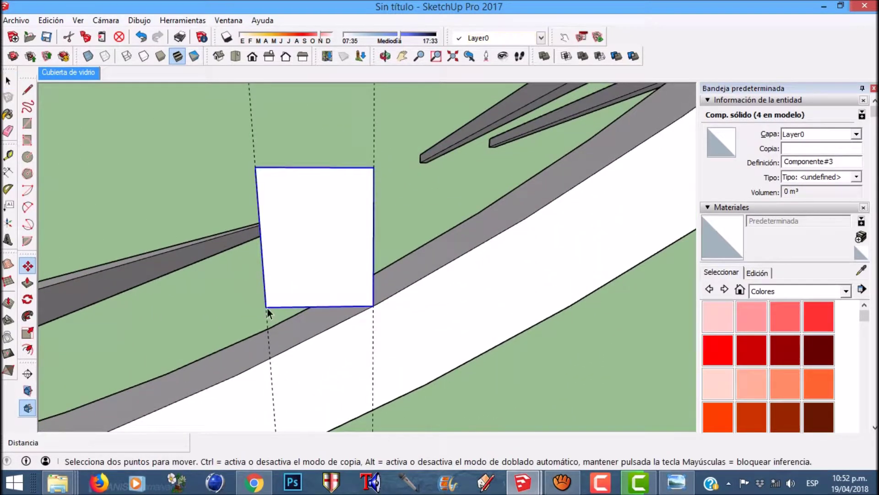
click(266, 306)
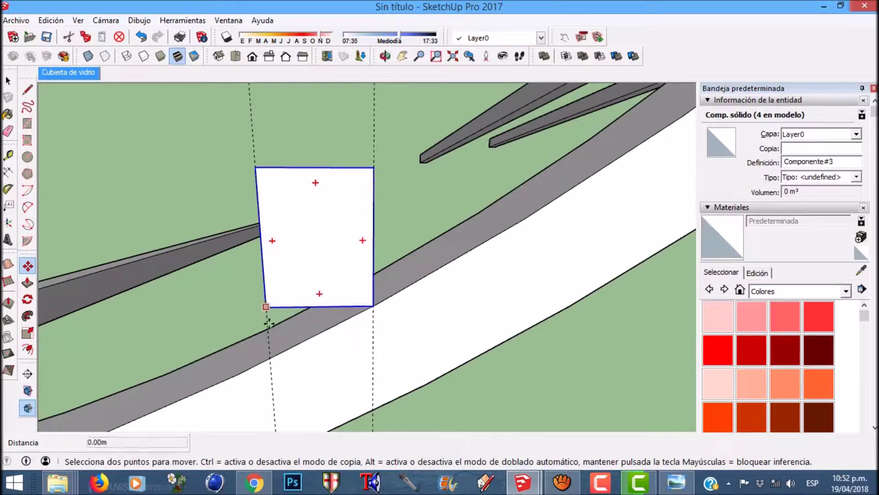
scroll(312, 337, down, 2)
scroll(312, 337, down, 5)
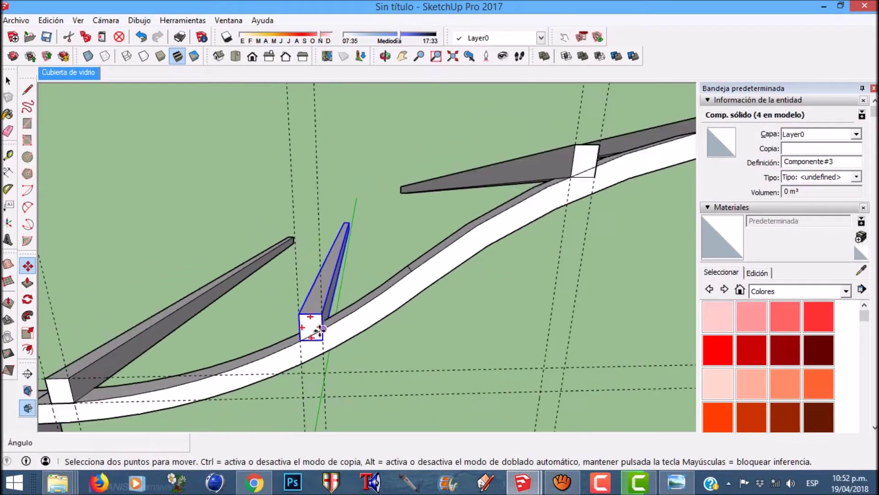
click(323, 326)
key(space)
Nudge the second beam so its downhill lower corner sits exactly on the curved band's upper edge
middle_drag(430, 289, 256, 352)
scroll(252, 353, up, 2)
scroll(358, 330, up, 6)
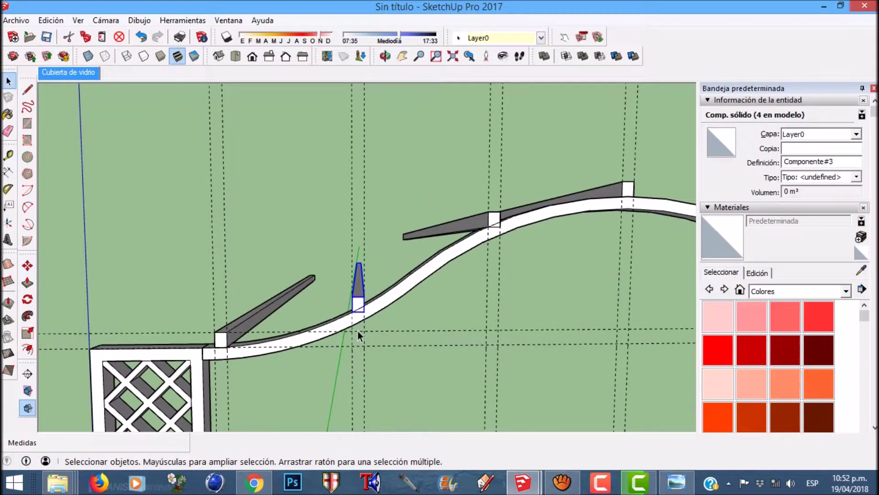
scroll(346, 310, up, 2)
key(q)
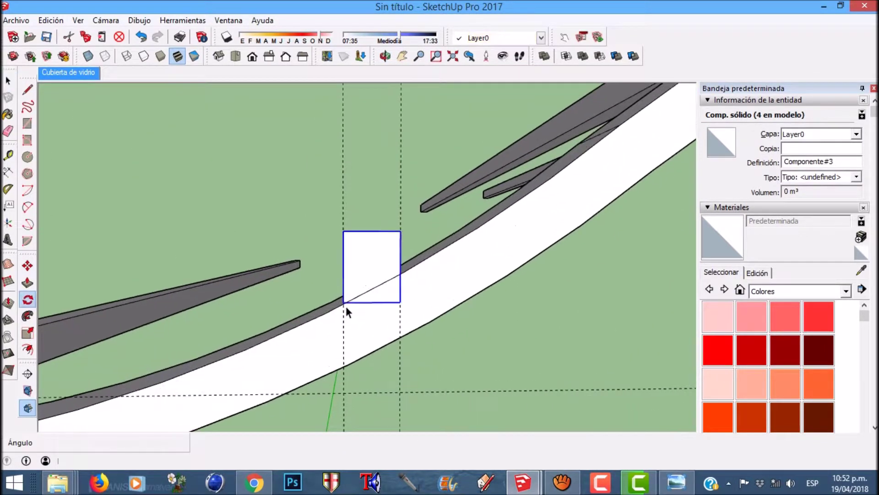
scroll(347, 307, up, 4)
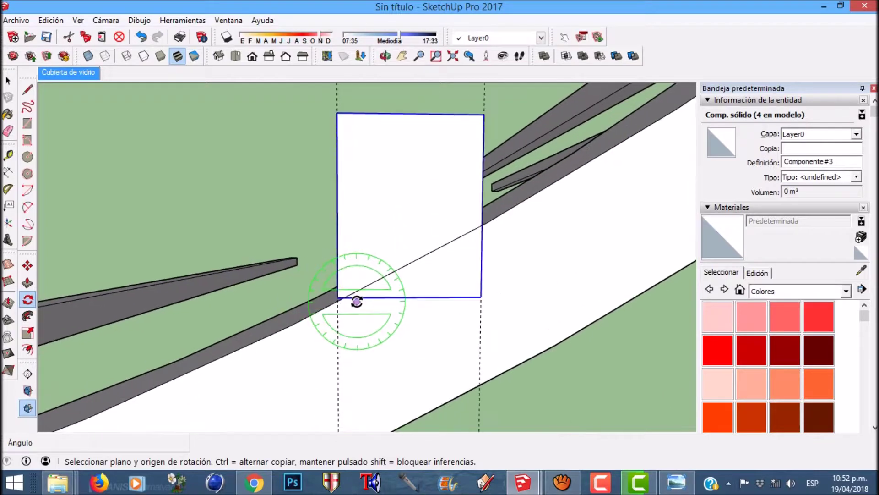
key(space)
key(m)
scroll(353, 293, up, 4)
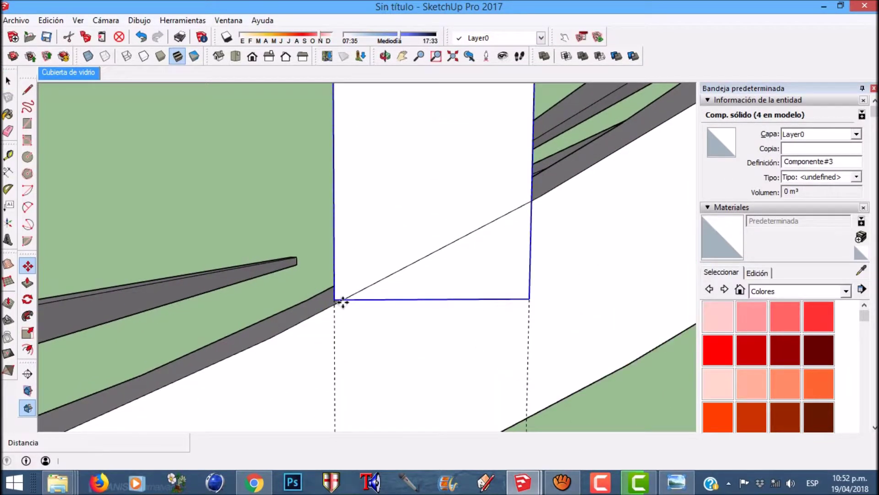
click(332, 300)
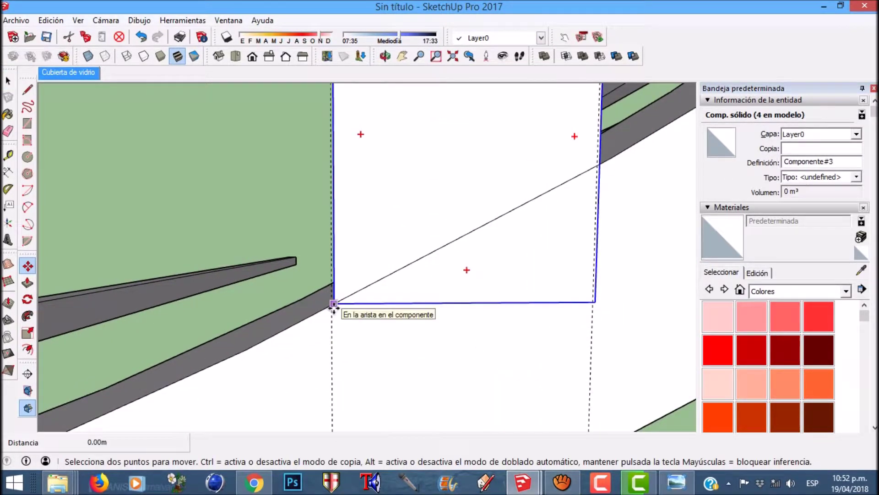
click(327, 304)
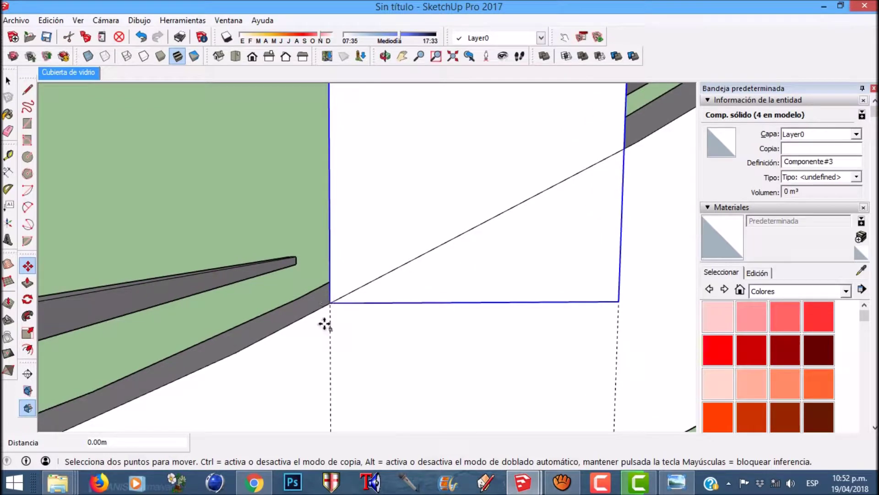
Rotate the second beam about its downhill lower corner until its base lies along the curved band's upper edge
key(q)
click(330, 303)
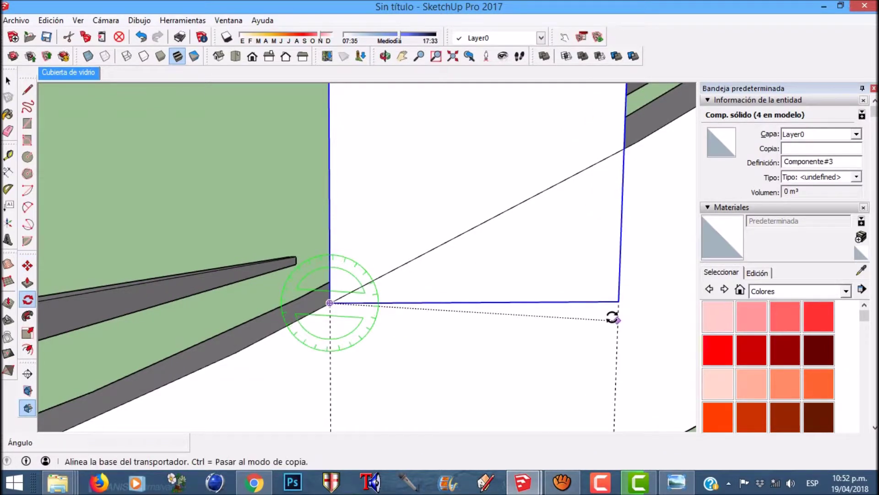
click(618, 301)
click(588, 209)
middle_drag(587, 209, 439, 319)
key(space)
Rotate the third beam about 22.8° around its downhill lower corner so its base follows the curved band's upper edge
middle_drag(481, 269, 671, 164)
scroll(651, 156, up, 3)
click(637, 147)
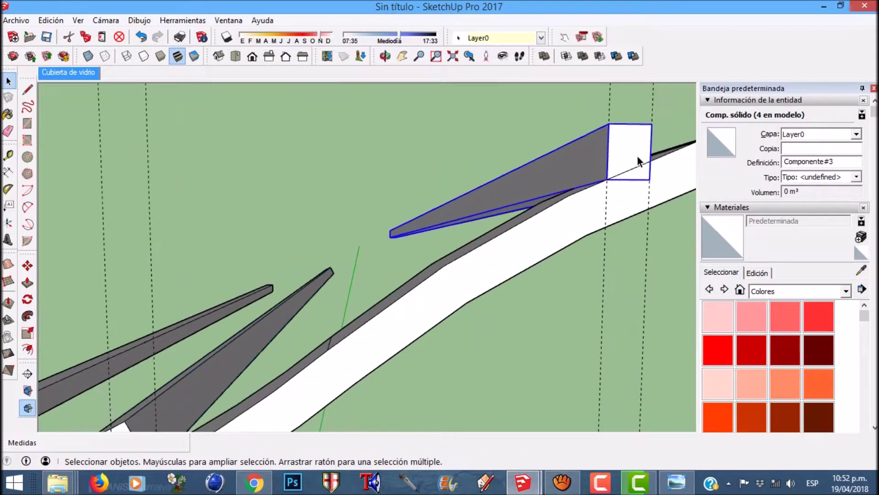
scroll(627, 194, up, 3)
middle_drag(625, 196, 455, 216)
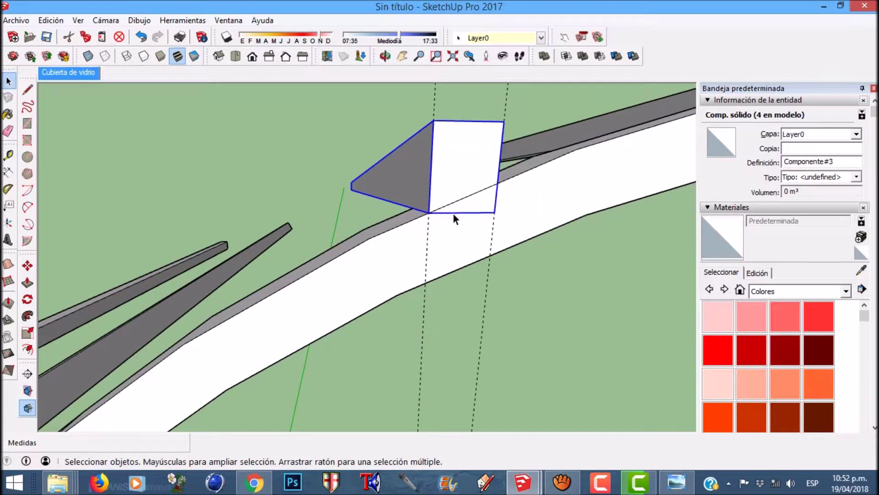
key(q)
scroll(451, 211, up, 4)
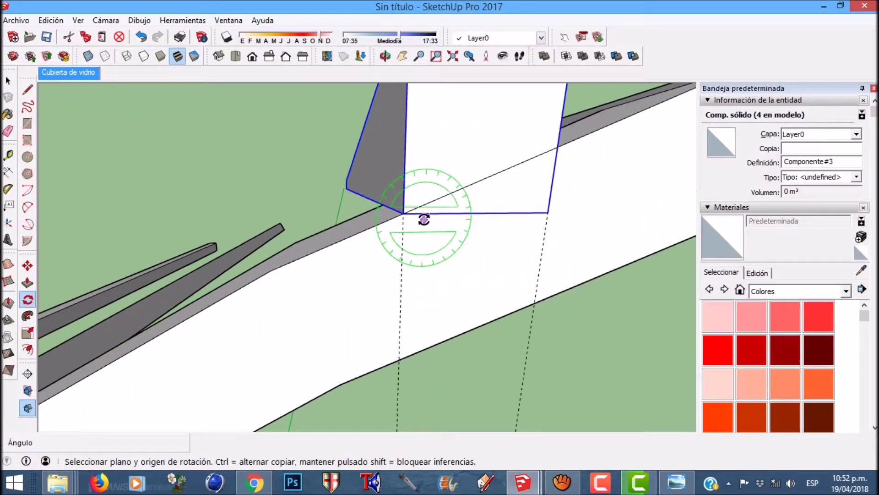
click(398, 212)
click(574, 211)
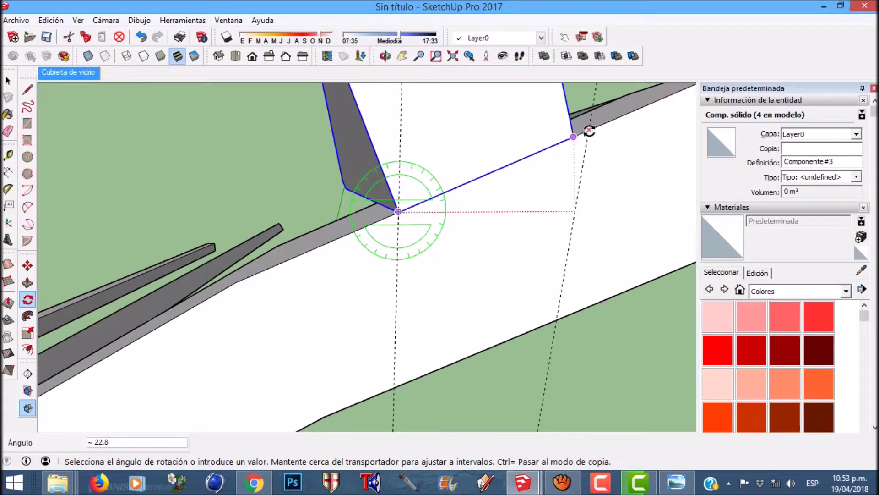
click(587, 129)
scroll(392, 304, down, 4)
key(space)
scroll(402, 221, down, 5)
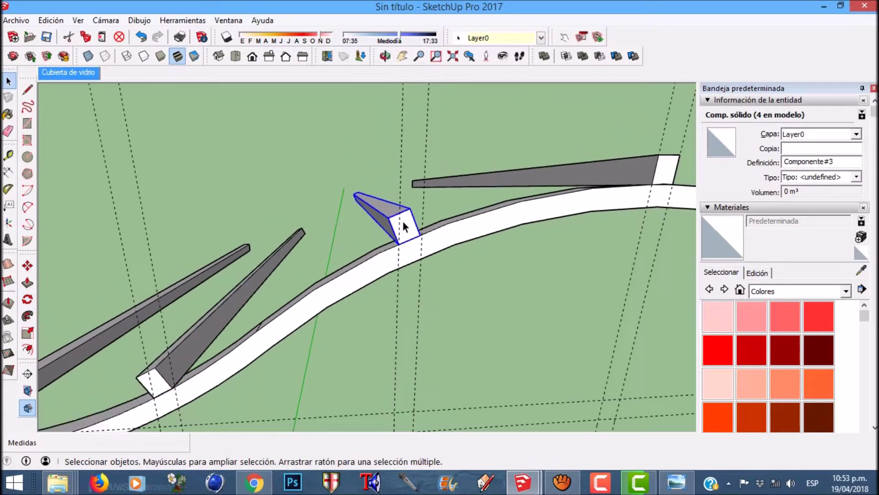
Rotate-copy the first three beams to the opposite side of the arch about a vertical axis at the crest's midpoint
middle_drag(379, 227, 396, 236)
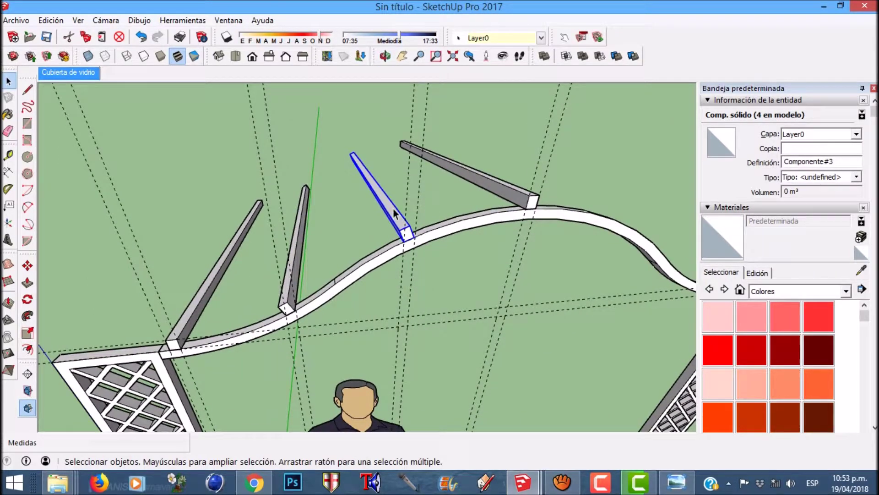
ctrl+click(234, 252)
scroll(238, 252, down, 3)
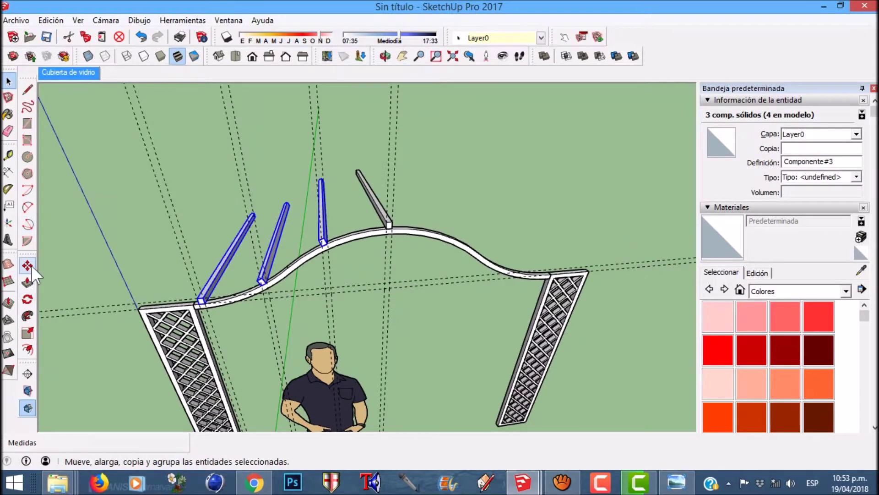
click(27, 300)
scroll(376, 234, up, 5)
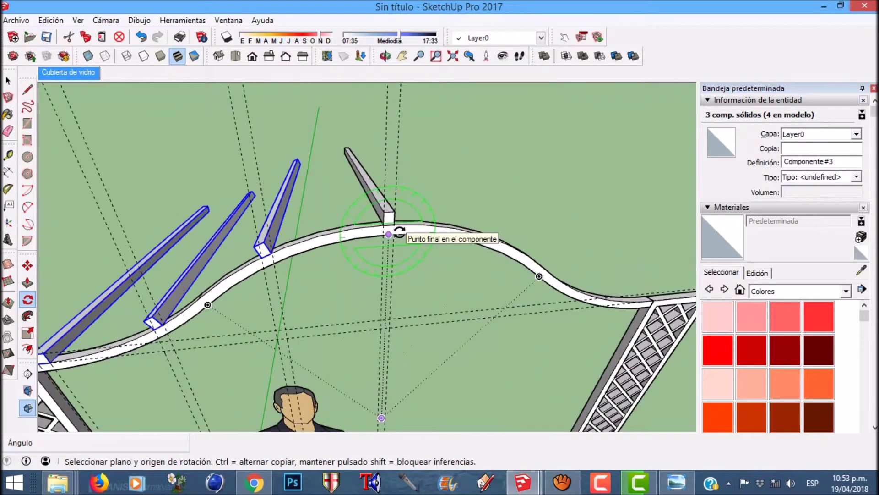
click(376, 236)
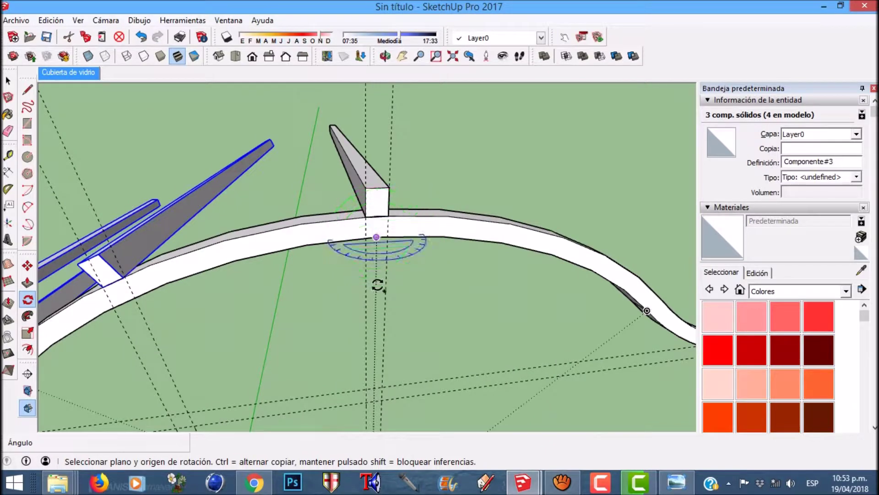
click(305, 240)
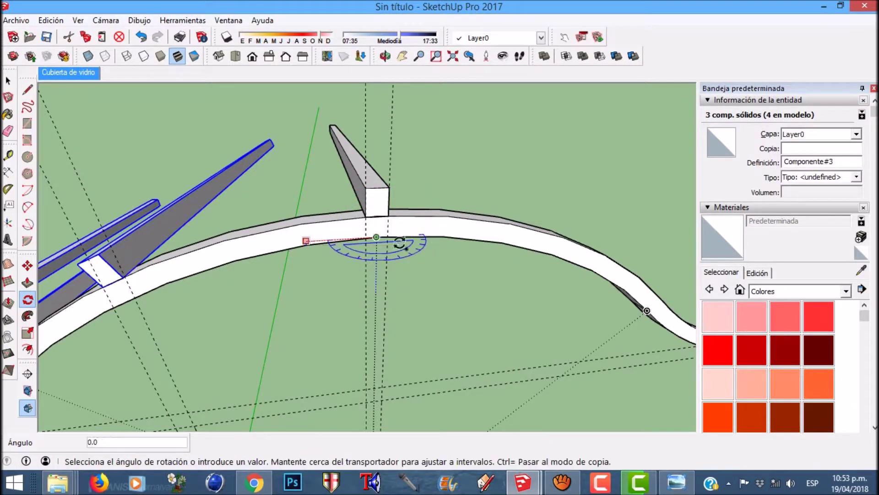
click(437, 237)
scroll(332, 236, down, 3)
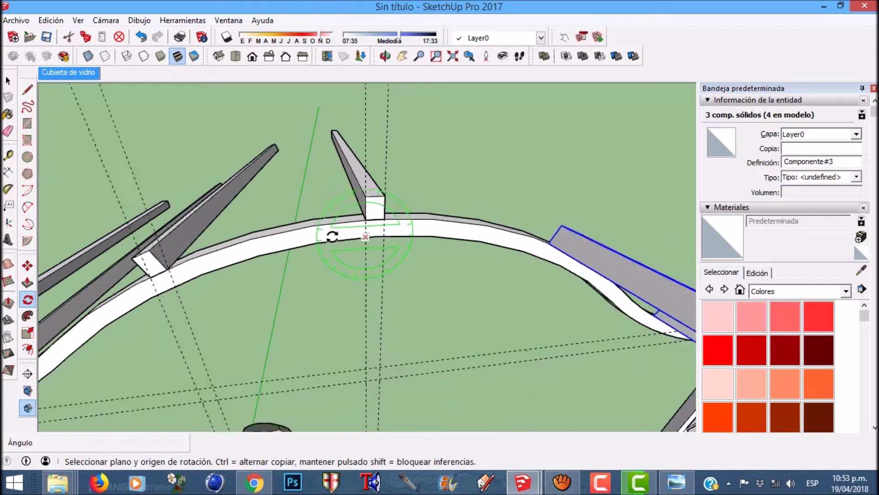
middle_drag(330, 237, 449, 284)
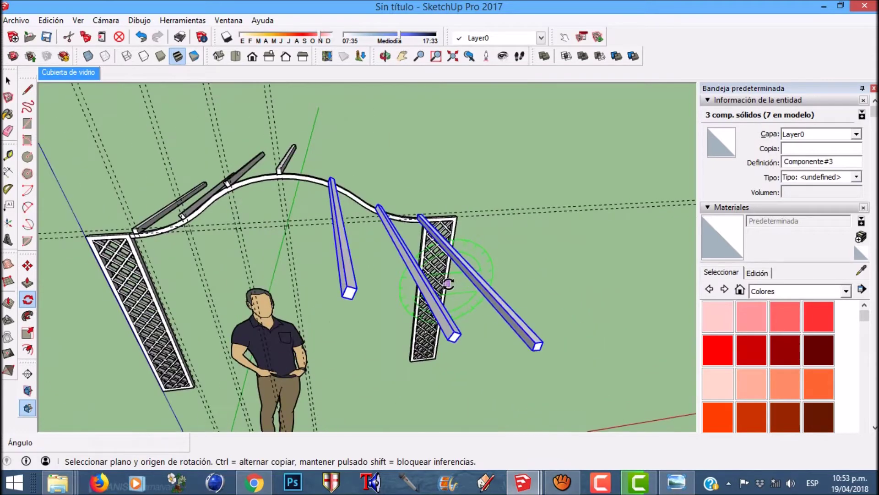
Mirror the three copied beams along the green axis with a scale factor of -1.00 so they extend behind the band
key(s)
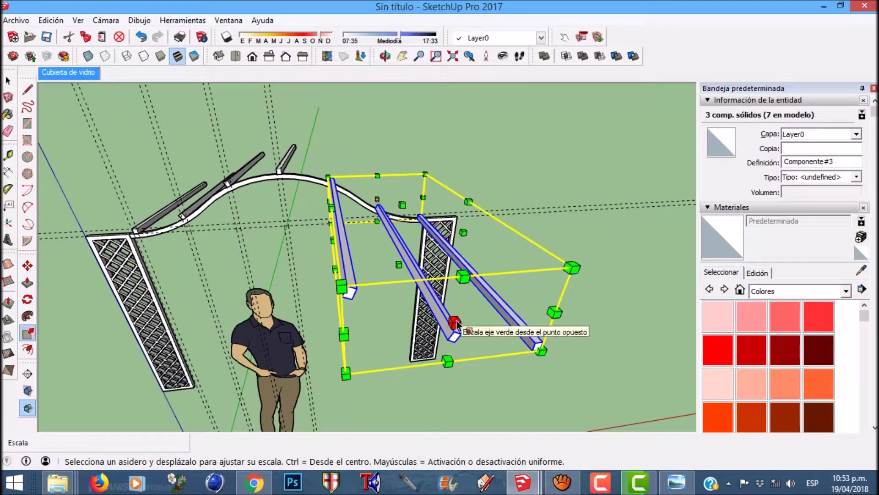
drag(453, 324, 293, 147)
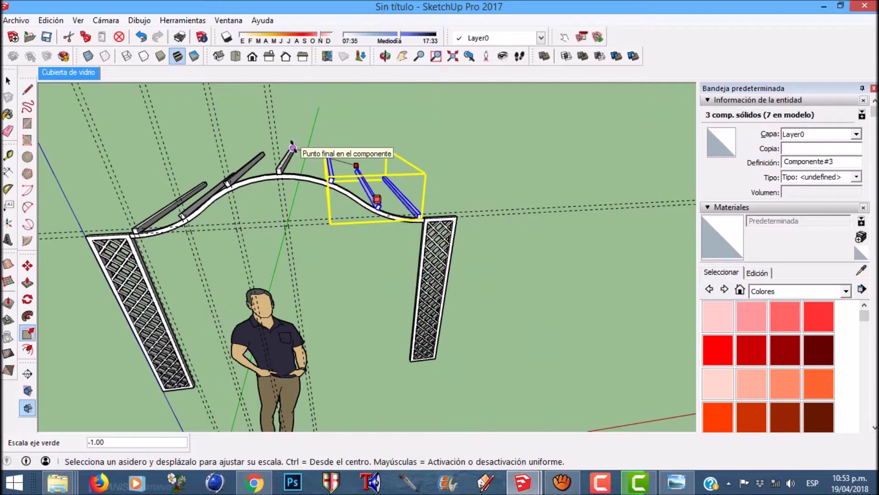
drag(293, 148, 293, 147)
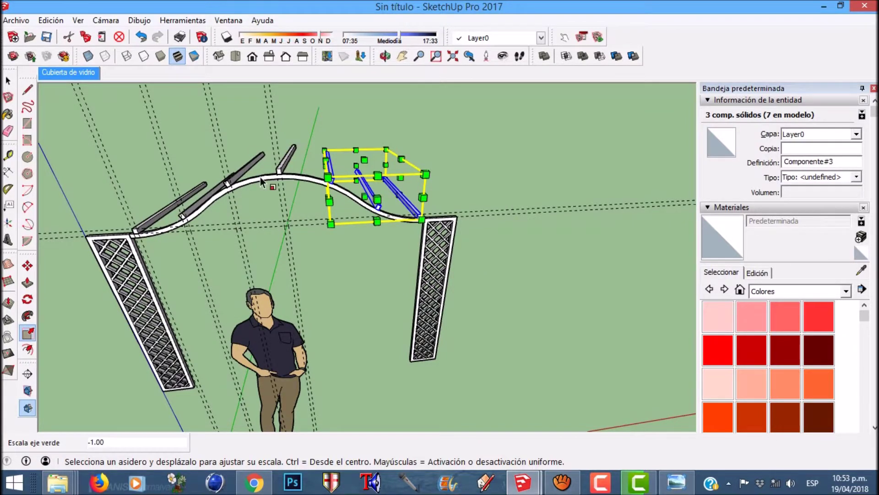
key(space)
Delete all construction guides from the model
scroll(286, 169, up, 5)
scroll(315, 176, down, 2)
middle_drag(315, 175, 225, 210)
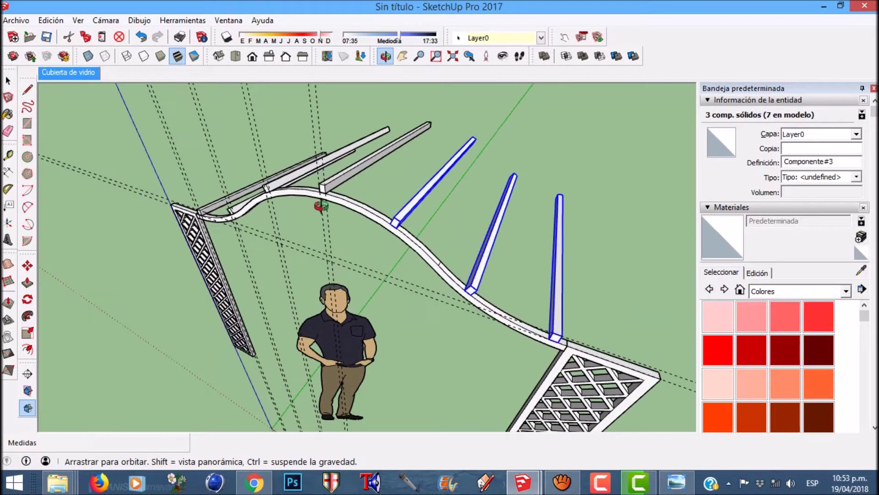
middle_drag(320, 206, 383, 204)
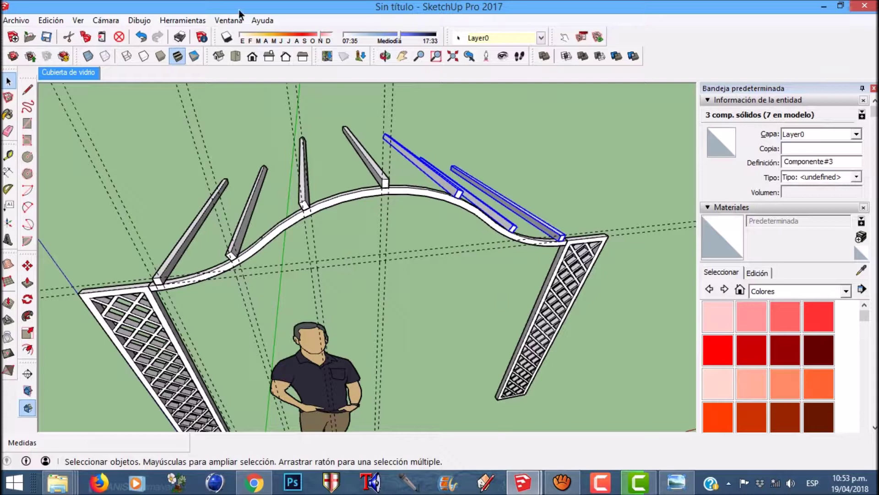
click(48, 21)
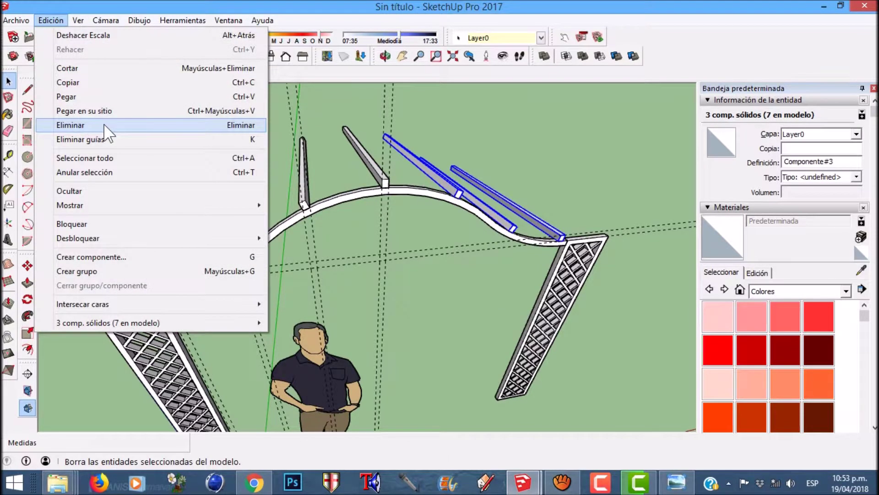
click(93, 138)
middle_drag(335, 146, 493, 185)
middle_drag(481, 132, 315, 230)
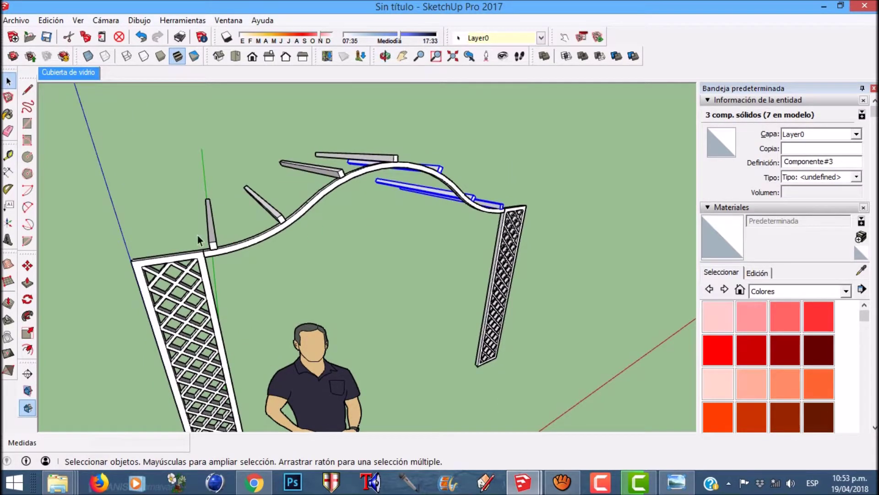
Draw a rotated rectangle of about 0.22 by 0.92 m between the top midlines of the first and second beams
scroll(212, 230, up, 4)
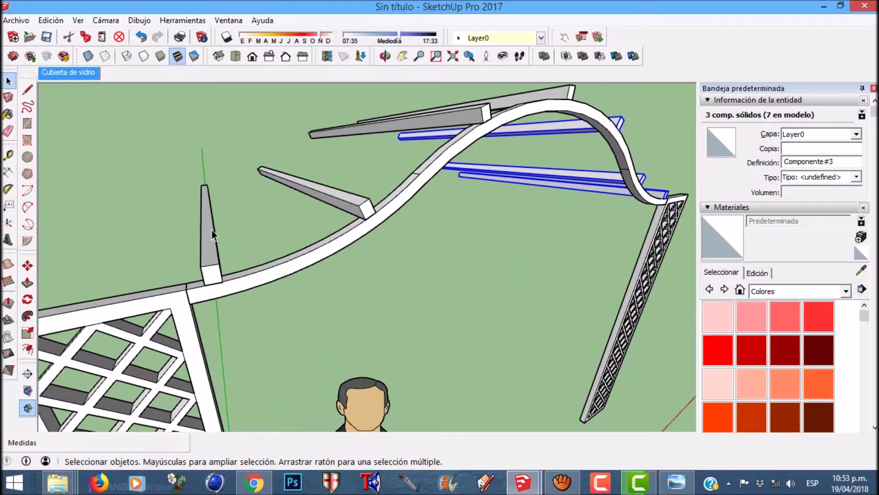
scroll(211, 230, up, 1)
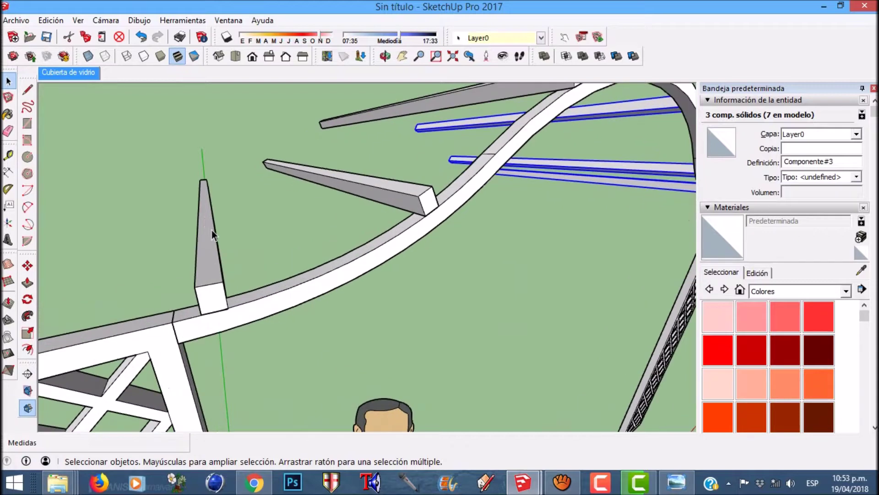
click(27, 140)
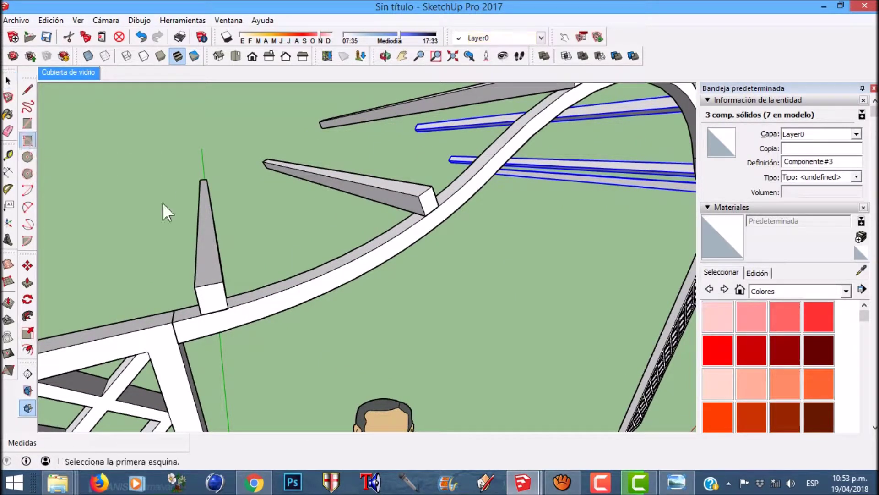
click(209, 284)
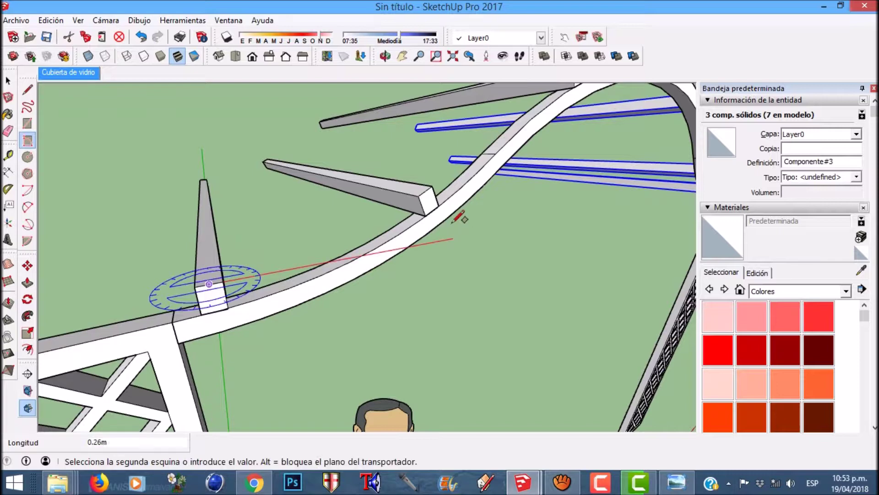
scroll(428, 189, up, 3)
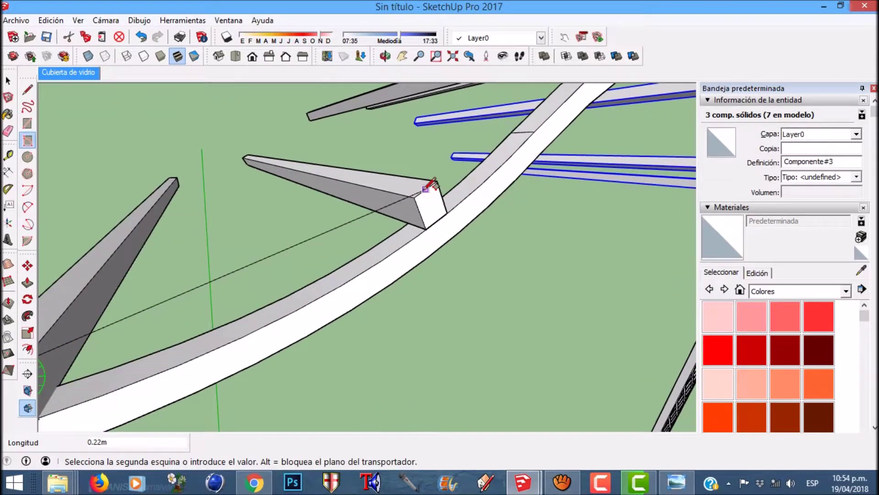
click(425, 189)
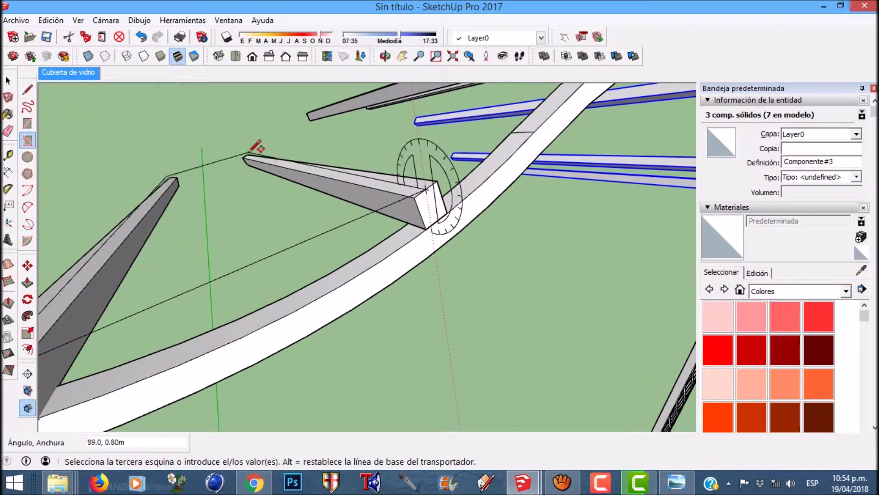
scroll(251, 151, up, 5)
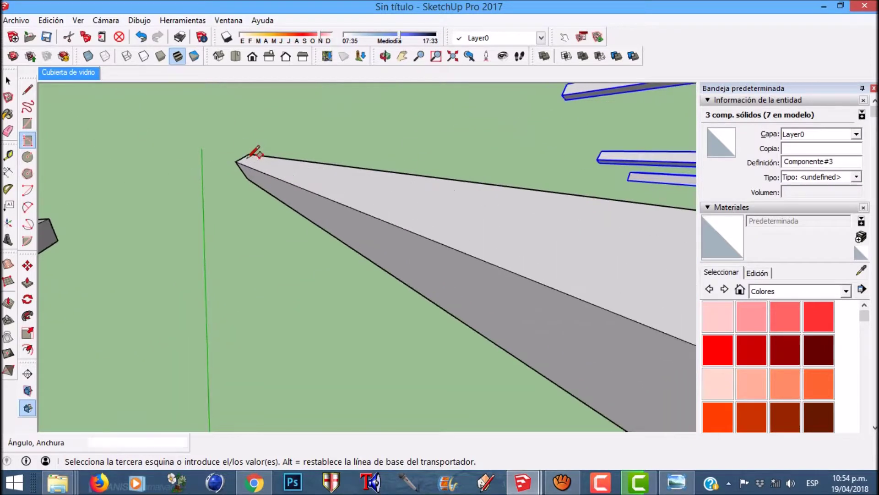
scroll(251, 151, up, 3)
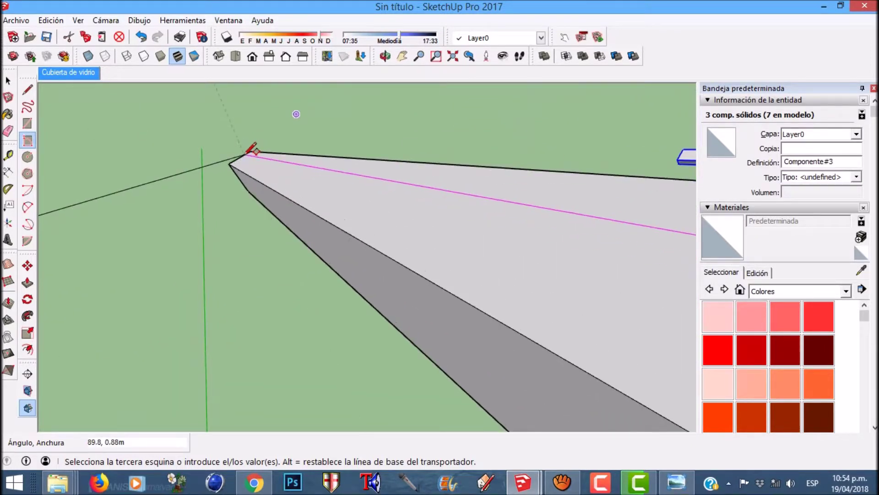
scroll(250, 150, up, 2)
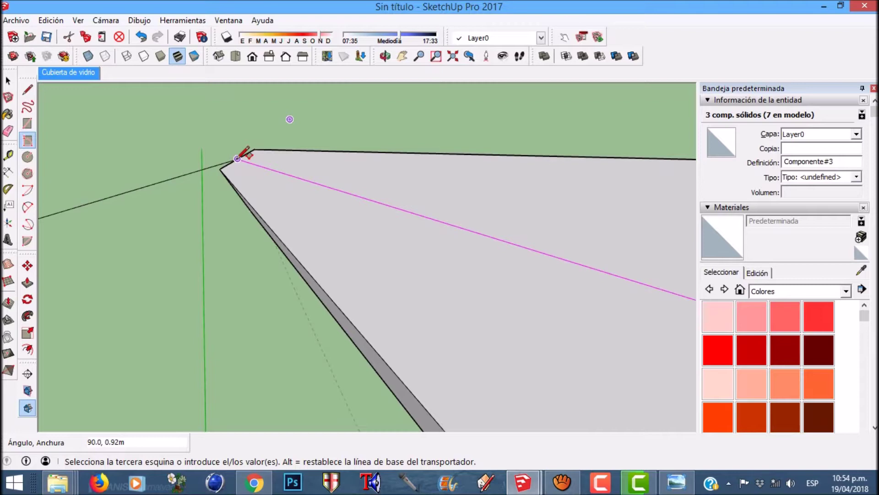
click(250, 159)
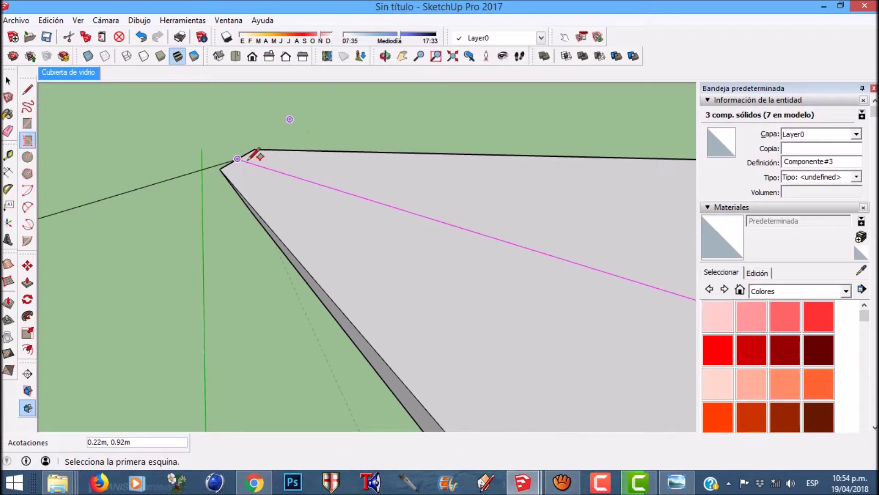
scroll(255, 157, down, 4)
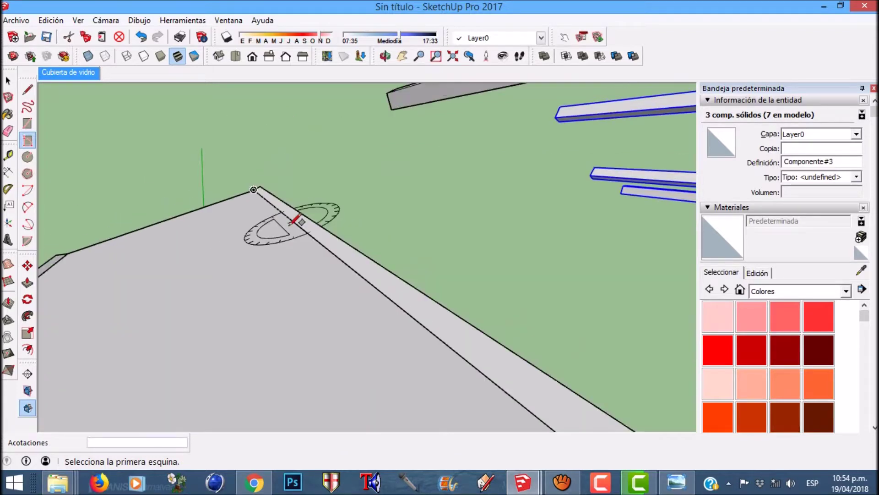
Make a component from the new rectangular face and its edges between the first two beams
scroll(290, 224, down, 4)
key(space)
double_click(240, 247)
right_click(240, 248)
click(338, 346)
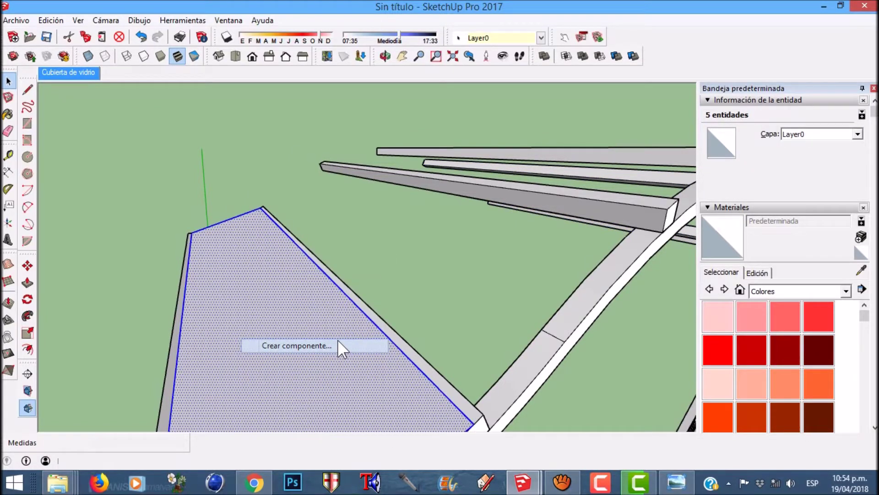
click(447, 330)
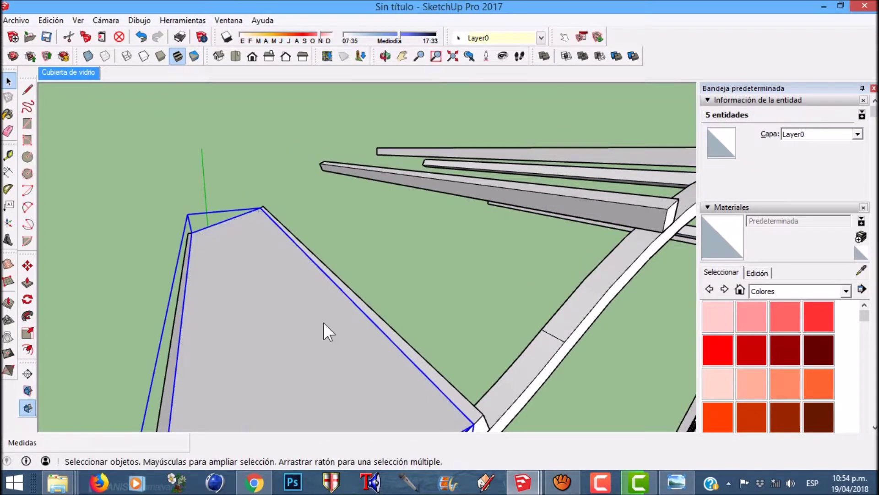
Push/Pull the face inside the panel component into a thin slab and close the component
double_click(324, 323)
key(p)
click(290, 321)
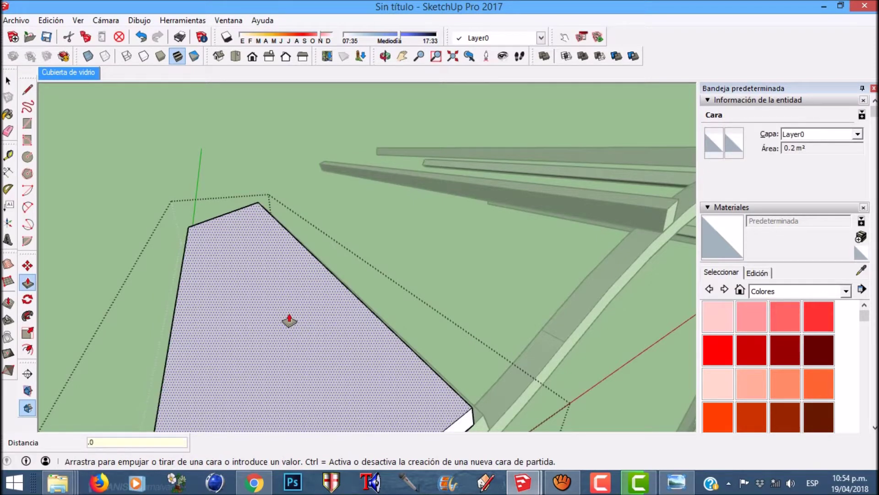
key(Return)
key(space)
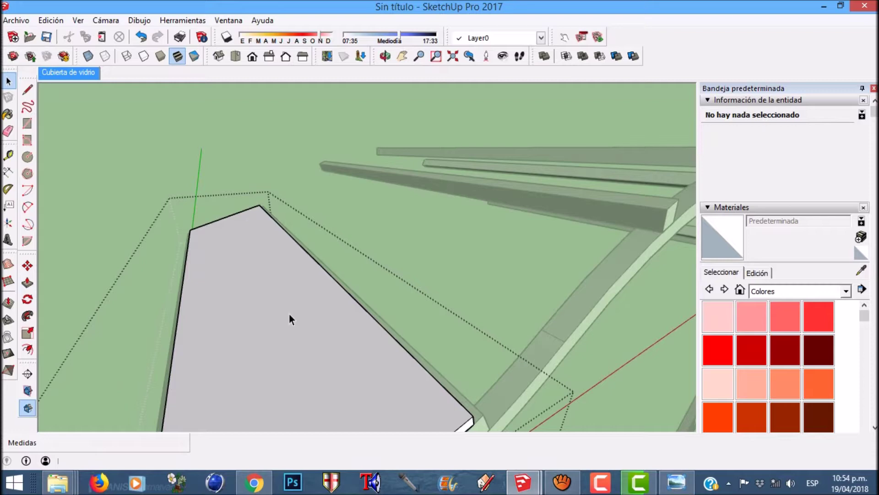
middle_drag(288, 279, 217, 273)
scroll(276, 273, up, 2)
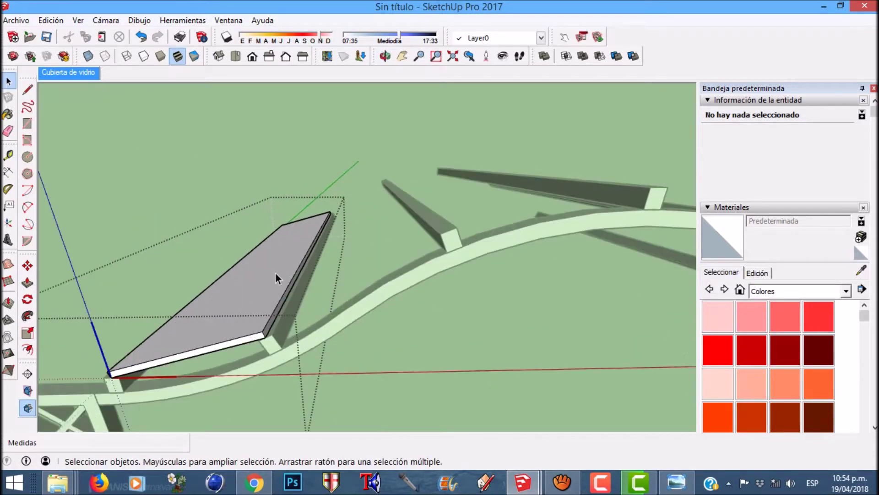
key(Escape)
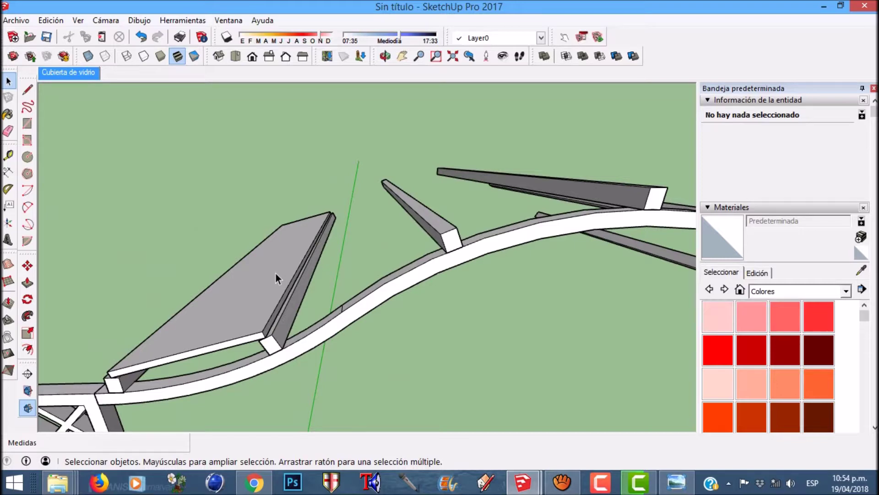
Change the glass panel component's axes, placing the origin at its lower front corner and aligning them with the panel's edges
click(240, 295)
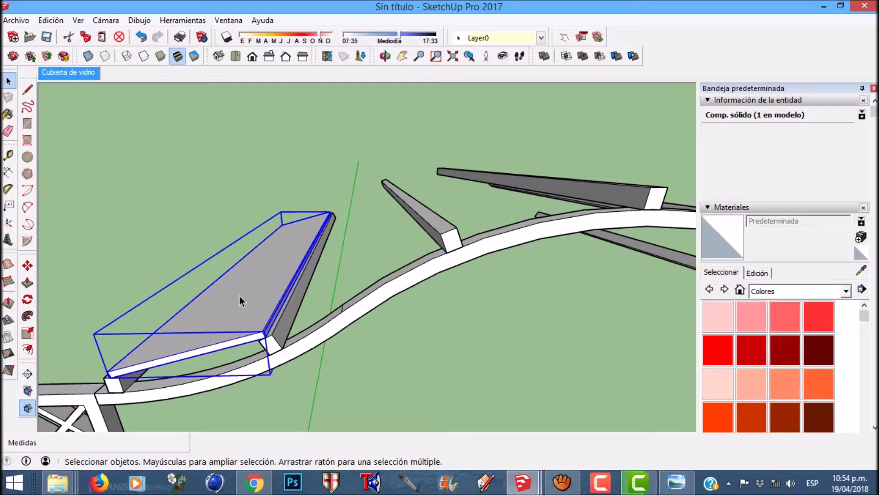
right_click(240, 296)
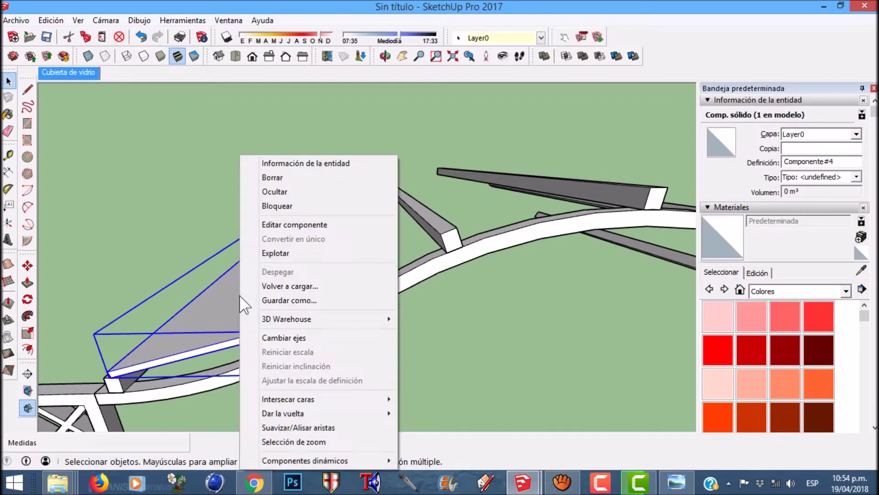
click(295, 342)
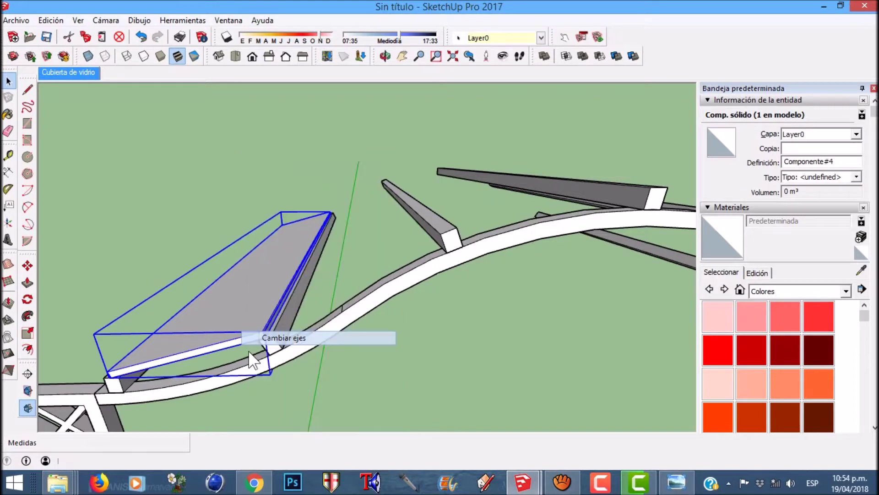
scroll(112, 376, up, 5)
click(112, 376)
middle_drag(265, 339, 320, 334)
click(416, 260)
click(320, 334)
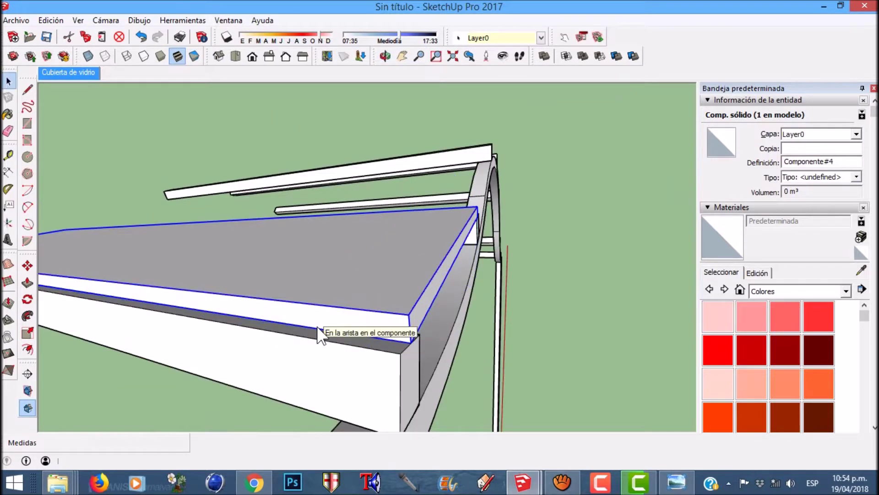
middle_drag(311, 281, 251, 298)
scroll(251, 298, down, 5)
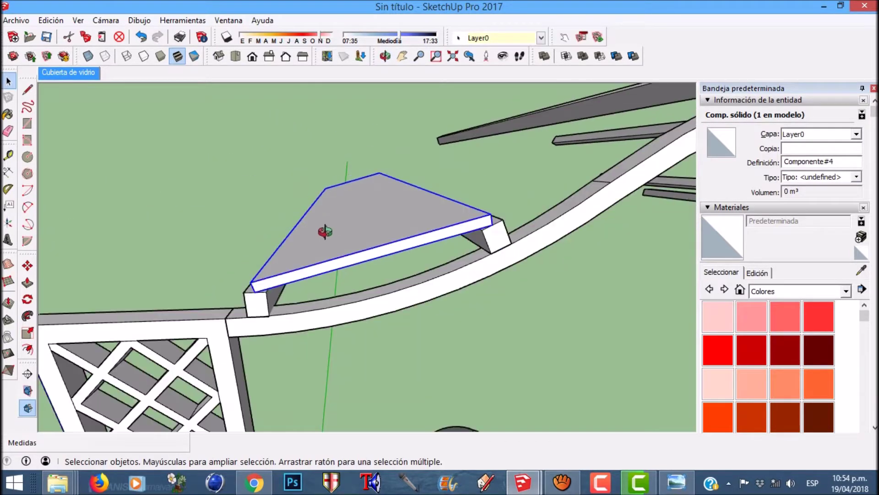
Copy the glass panel from its lower front corner to the adjoining panel corner on top of the second beam
middle_drag(275, 244, 192, 275)
key(space)
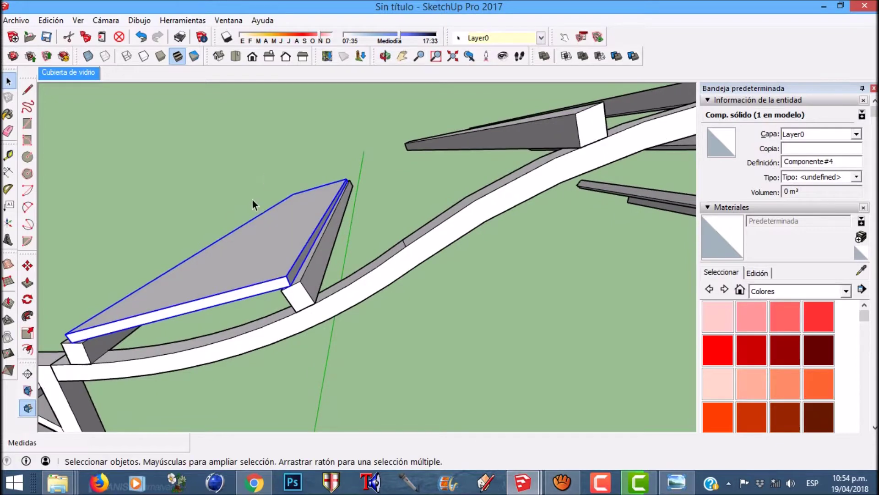
right_click(253, 254)
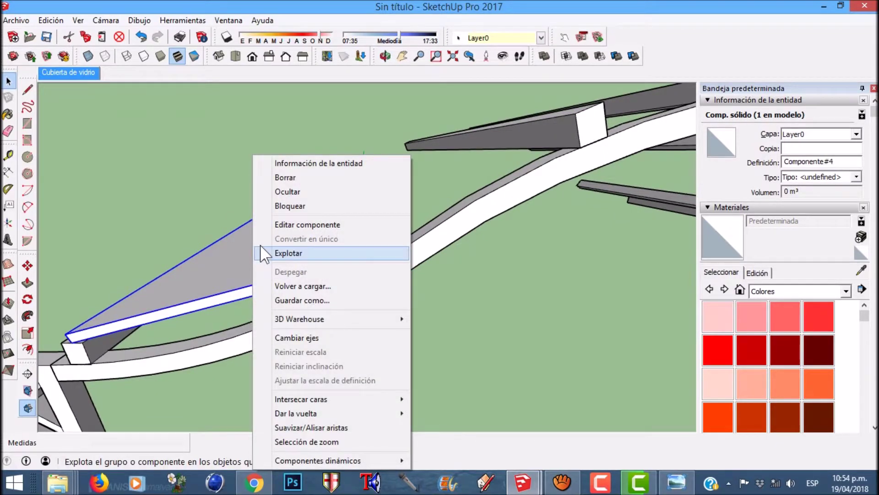
click(224, 264)
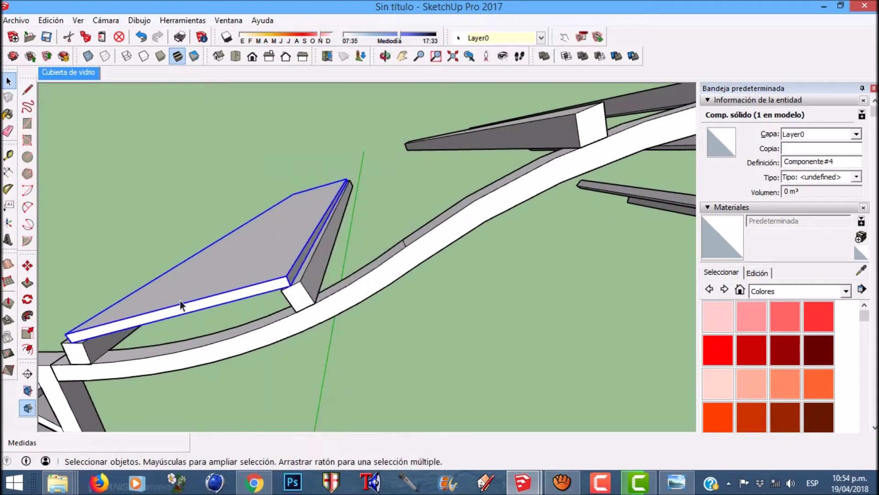
click(28, 264)
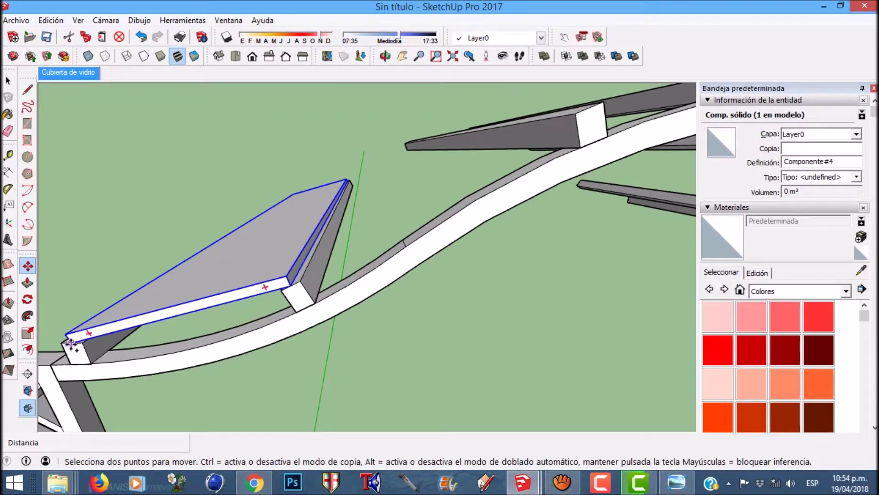
key(ctrl)
click(72, 343)
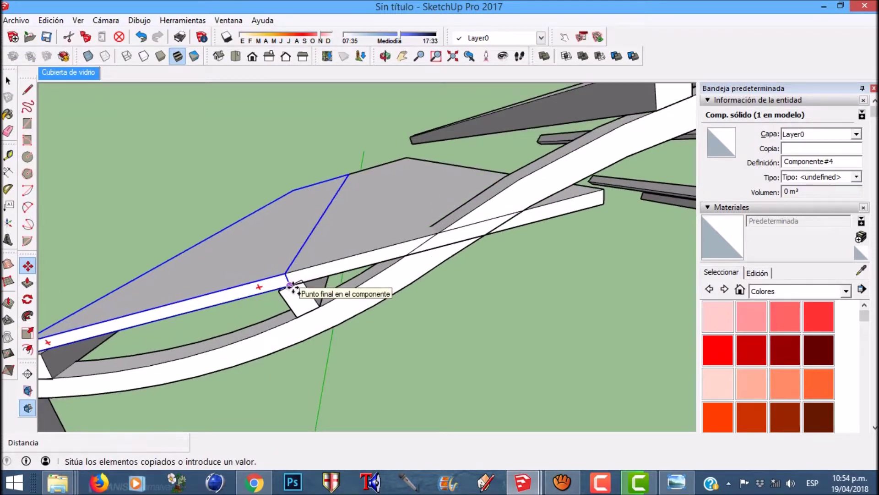
click(290, 285)
Rotate the copied panel about 16.3° around its lower corner so its front edge points to the third beam's top midpoint
key(q)
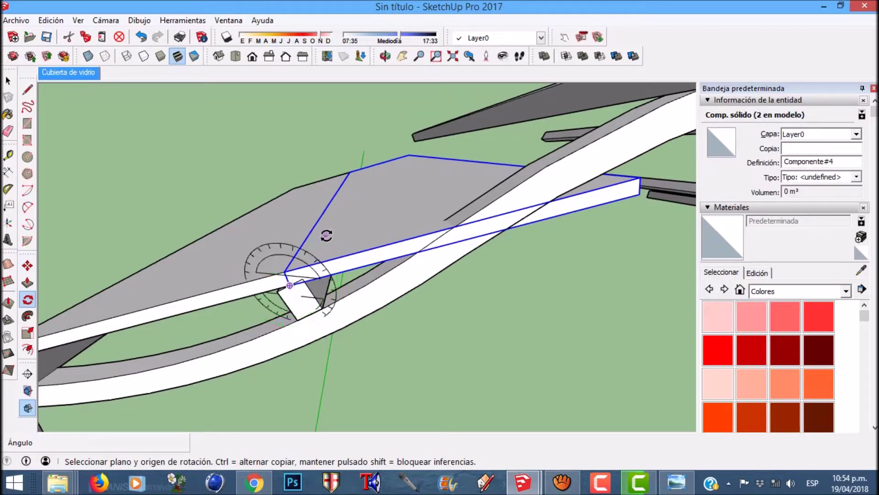
drag(289, 286, 357, 159)
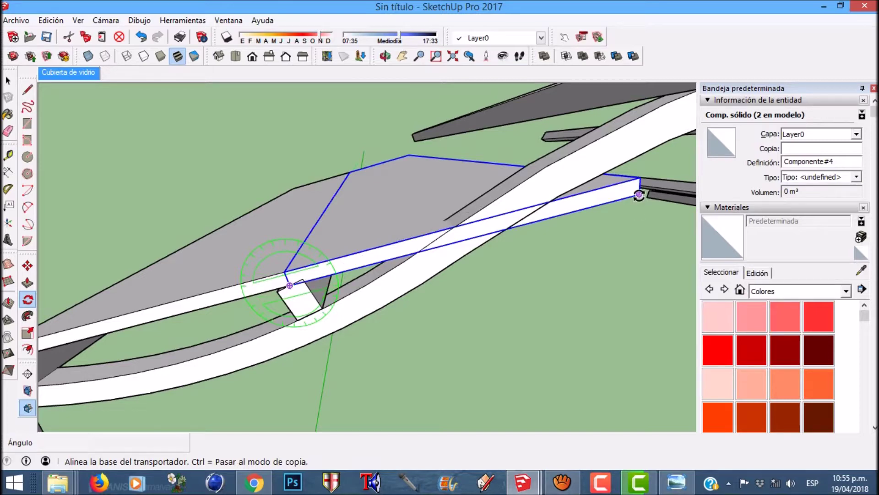
click(639, 195)
scroll(318, 234, down, 3)
scroll(485, 145, up, 3)
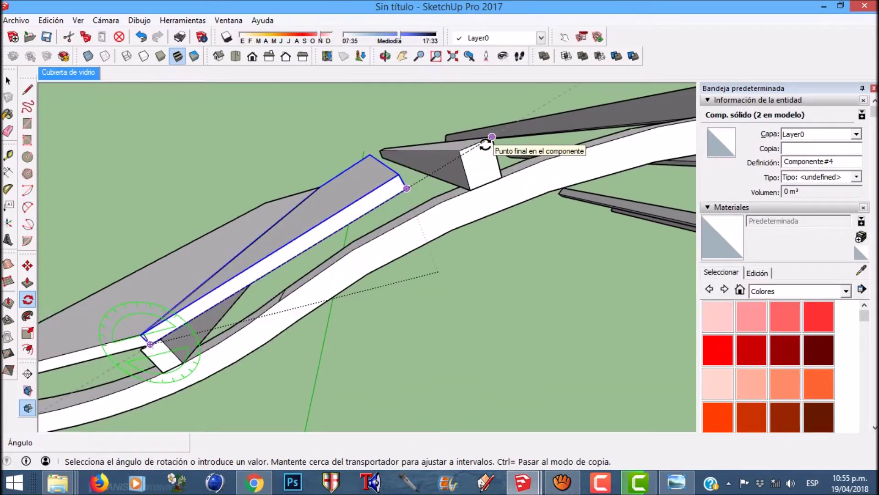
scroll(480, 145, up, 2)
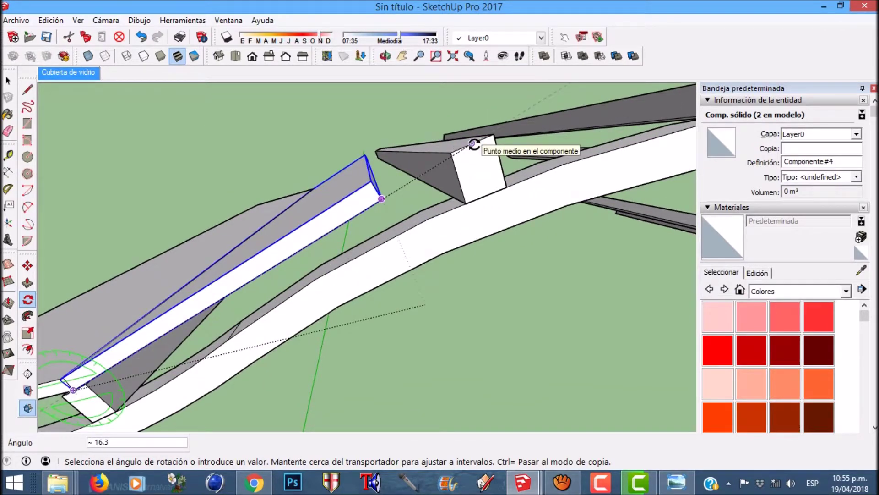
click(473, 144)
key(space)
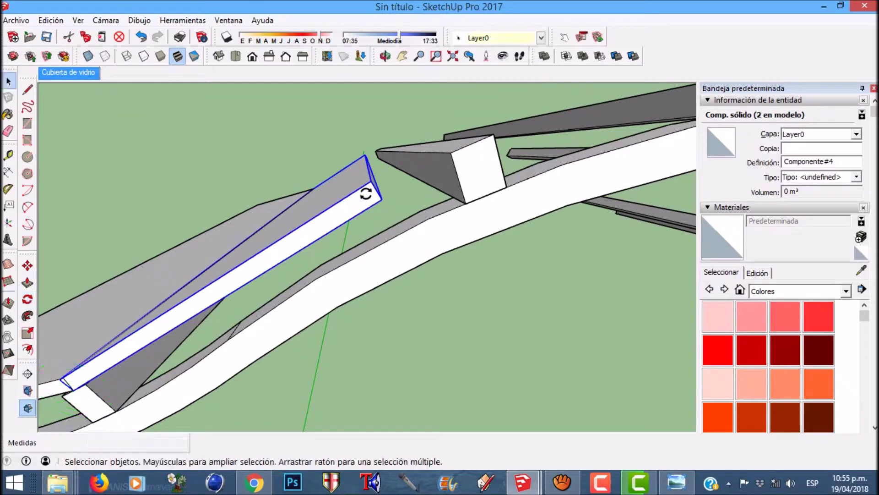
Scale the copied panel along the red axis by about 1.21 so it reaches the third beam's top midpoint
right_click(367, 195)
click(360, 202)
middle_drag(360, 202, 314, 216)
key(s)
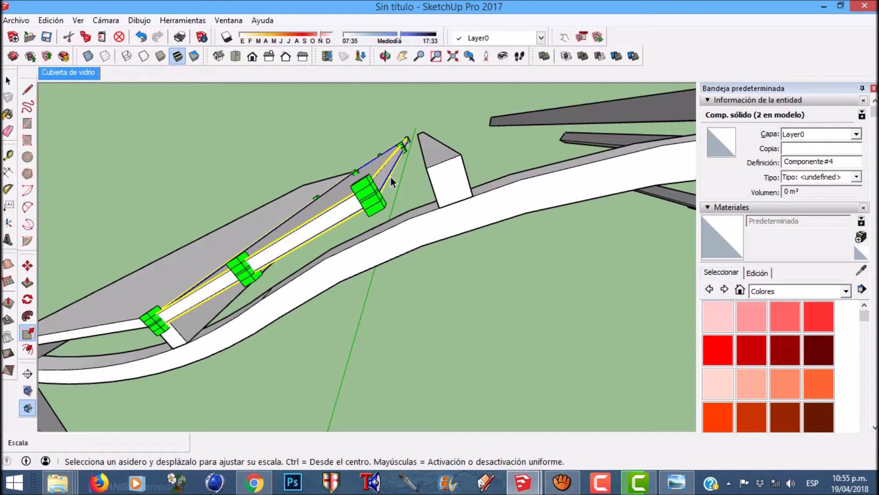
scroll(403, 147, up, 3)
click(406, 147)
scroll(406, 147, down, 3)
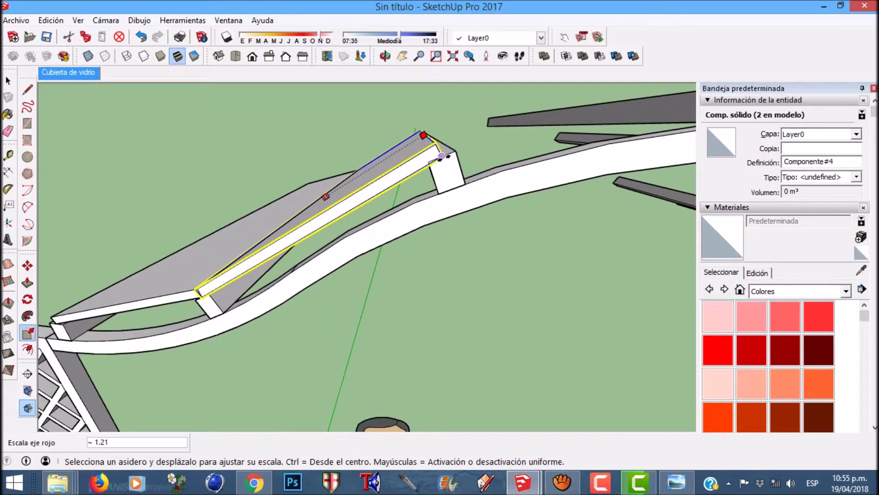
click(441, 157)
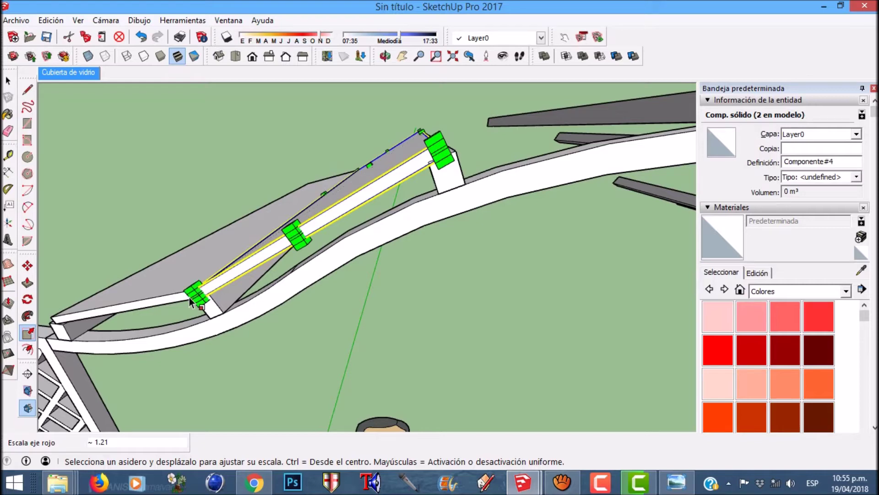
Copy the second glass panel from its lower front corner to the adjoining panel corner on top of the third beam
key(m)
scroll(212, 279, up, 3)
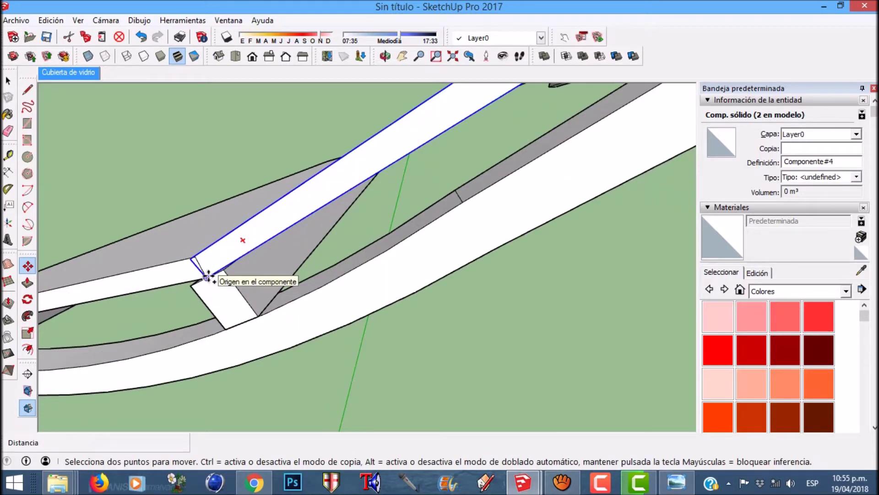
key(ctrl)
click(205, 277)
scroll(203, 280, down, 5)
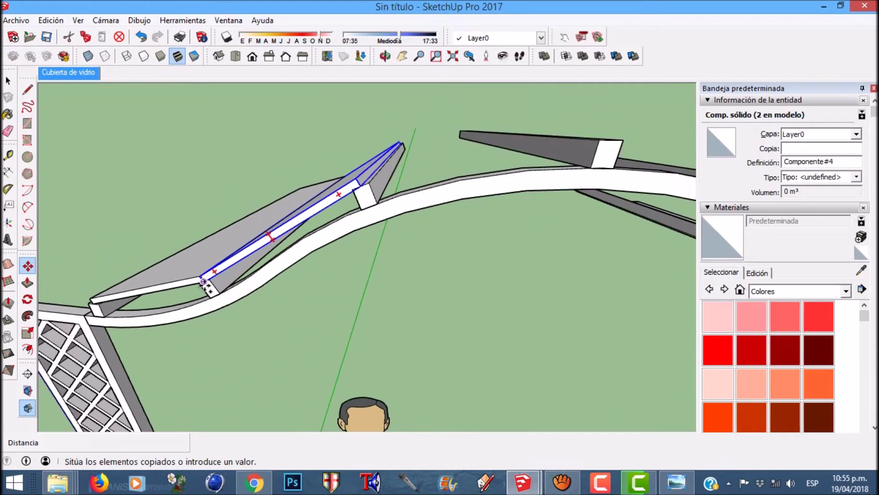
scroll(317, 220, up, 4)
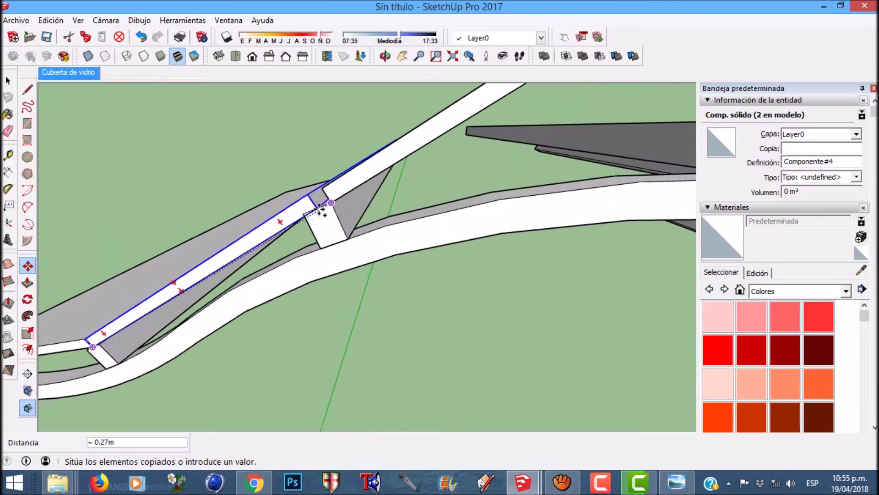
click(317, 209)
Rotate the new panel copy about 20.1° around its lower corner, bringing its lower front edge down to the central beam's top
key(q)
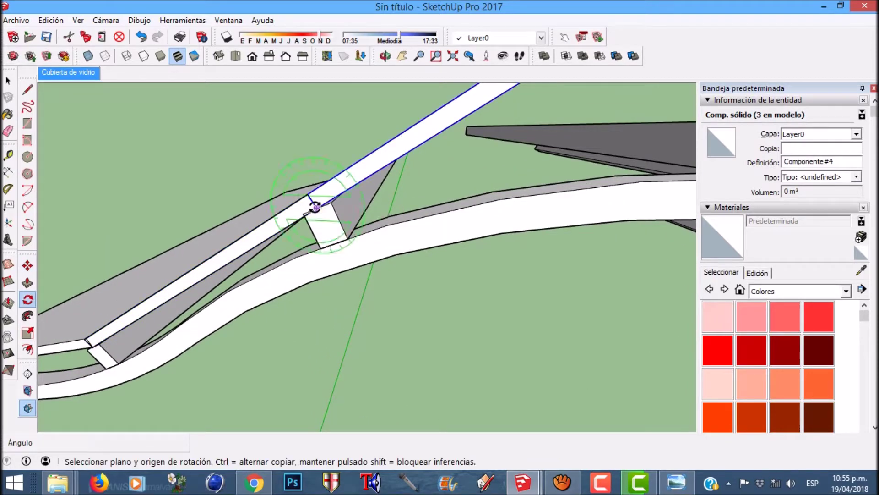
click(316, 206)
scroll(317, 206, down, 4)
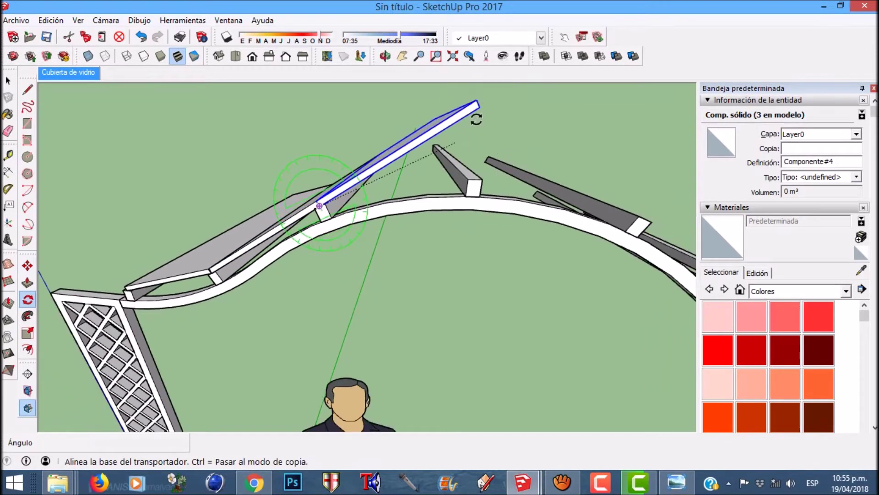
click(481, 109)
scroll(479, 181, up, 3)
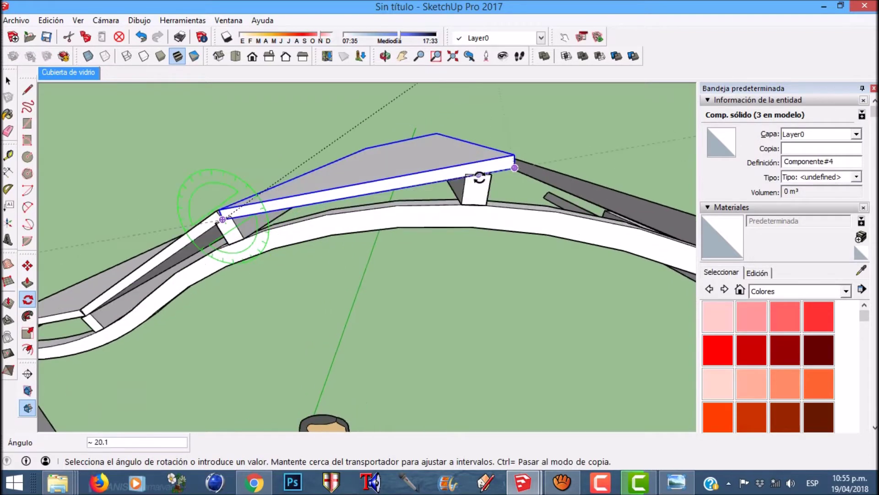
click(479, 179)
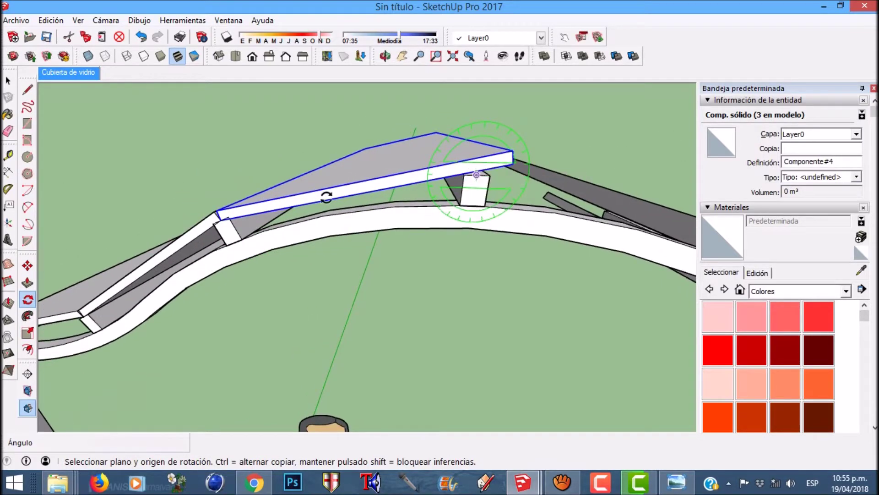
Refine the third panel's rotation by about 0.8° around the same corner, aligning its lower edge with the central beam's top midpoint
click(220, 220)
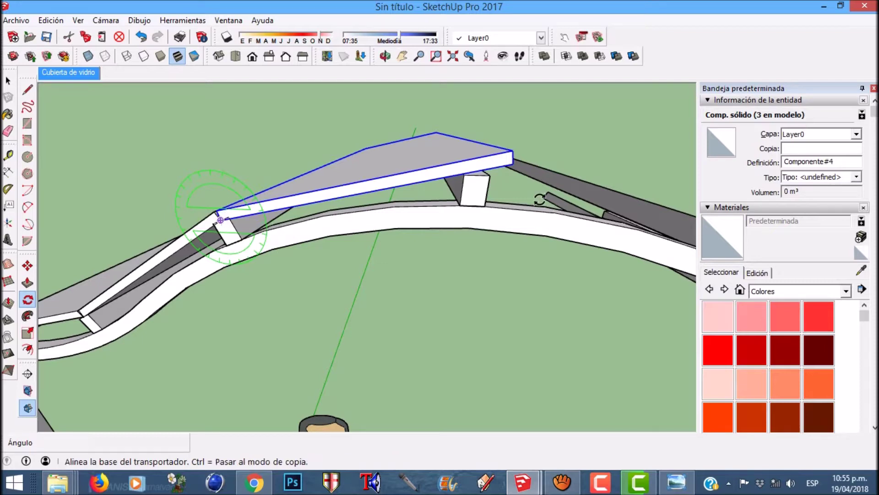
click(518, 165)
scroll(509, 168, up, 5)
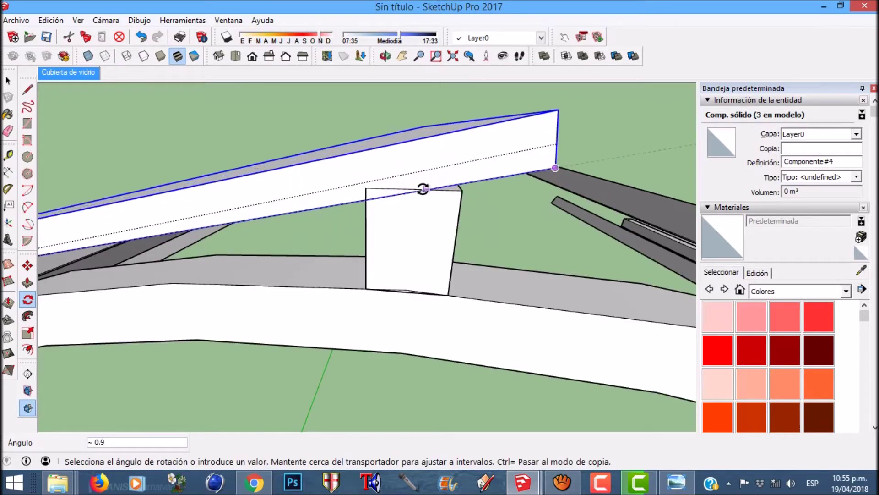
click(408, 189)
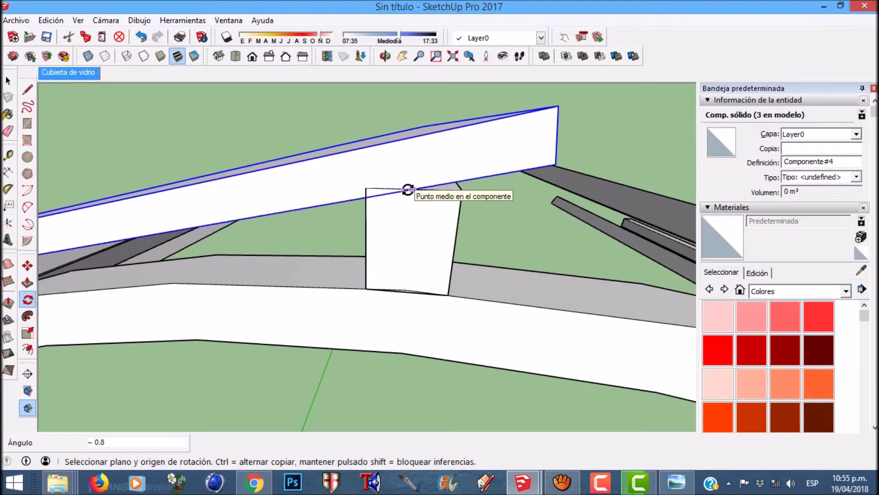
Scale the third panel along the red axis to about 0.90 so it ends at the central beam's top midpoint
middle_drag(408, 189, 528, 160)
key(s)
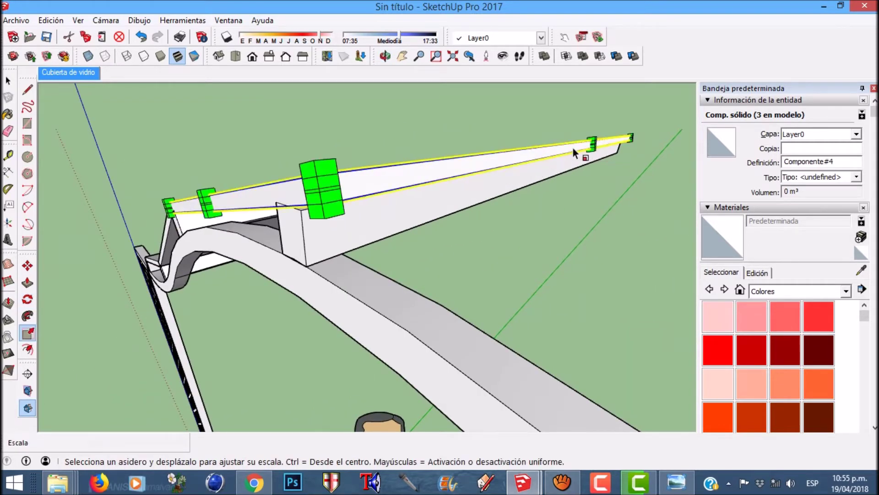
drag(592, 145, 568, 147)
drag(288, 205, 289, 204)
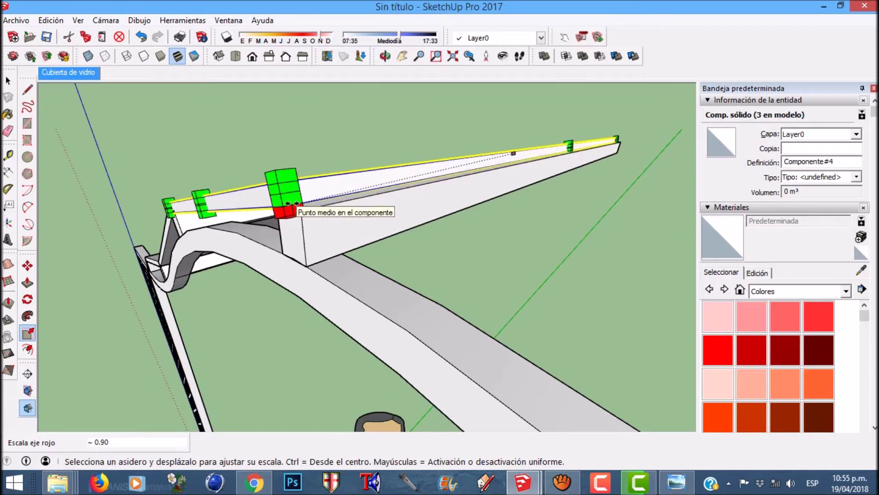
Select the three glass panels and rotate a copy of them half a turn horizontally around the curved band's central midpoint
scroll(339, 210, down, 6)
key(space)
middle_drag(388, 221, 237, 231)
shift+click(146, 268)
middle_drag(145, 268, 296, 253)
key(q)
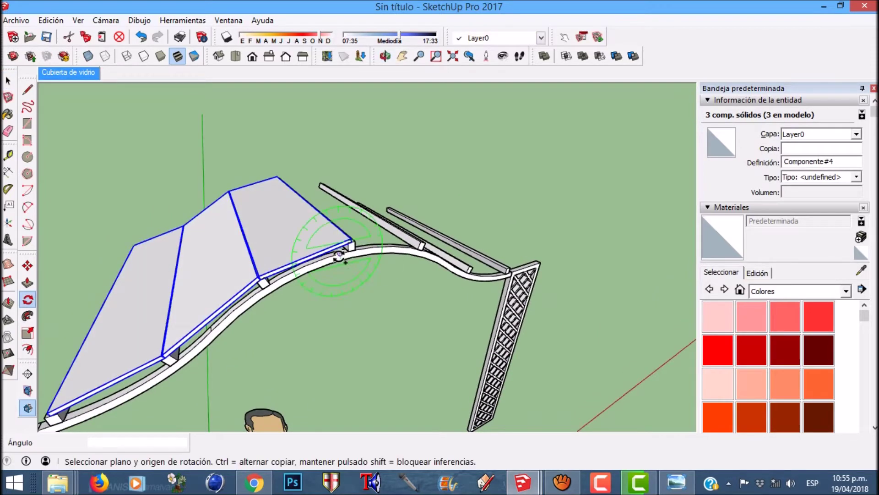
scroll(362, 258, up, 1)
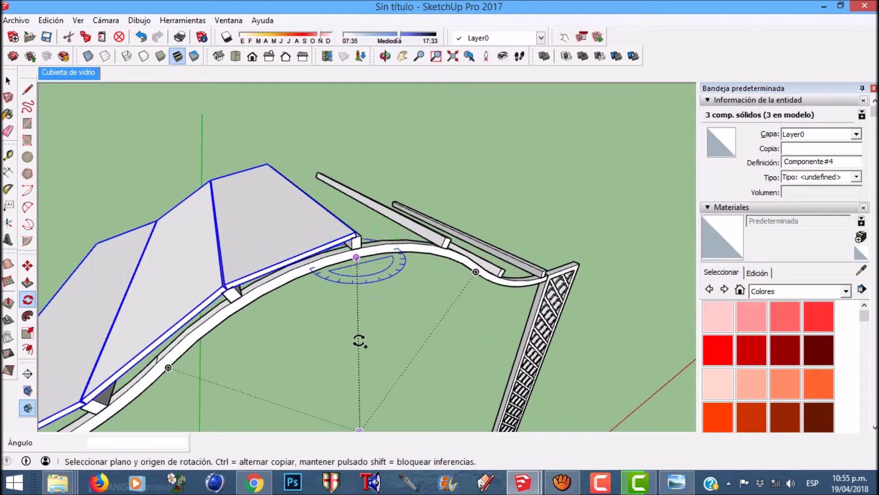
click(356, 257)
click(261, 295)
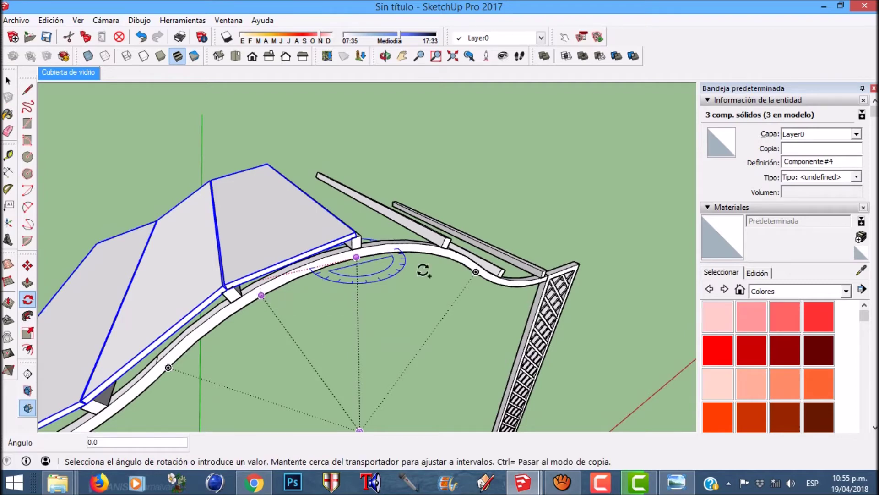
middle_drag(418, 254, 284, 217)
click(531, 211)
scroll(284, 279, down, 5)
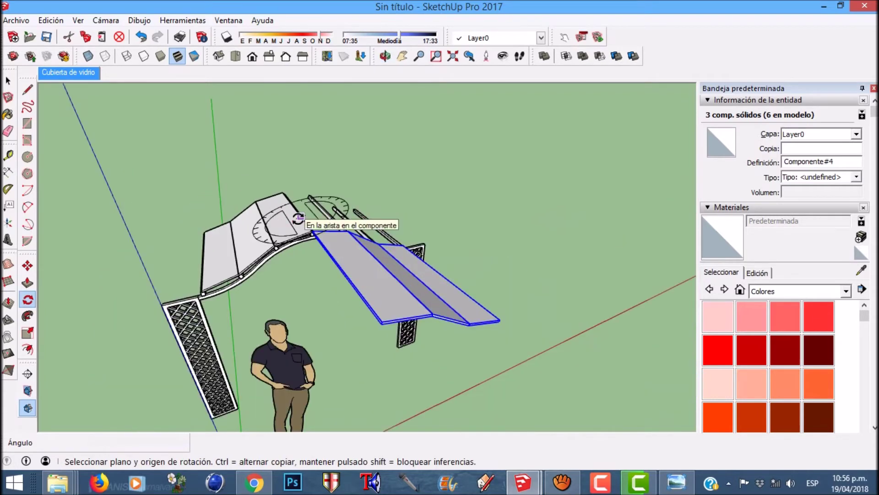
Flip the three copied panels along their depth with Scale so they cover the beams on the other half of the roof
key(s)
drag(448, 322, 254, 196)
key(space)
middle_drag(268, 206, 215, 251)
Paint all geometry inside the glass panel component with Vidrio gris translúcido from the Vidrio y espejos collection, and close the component
double_click(216, 251)
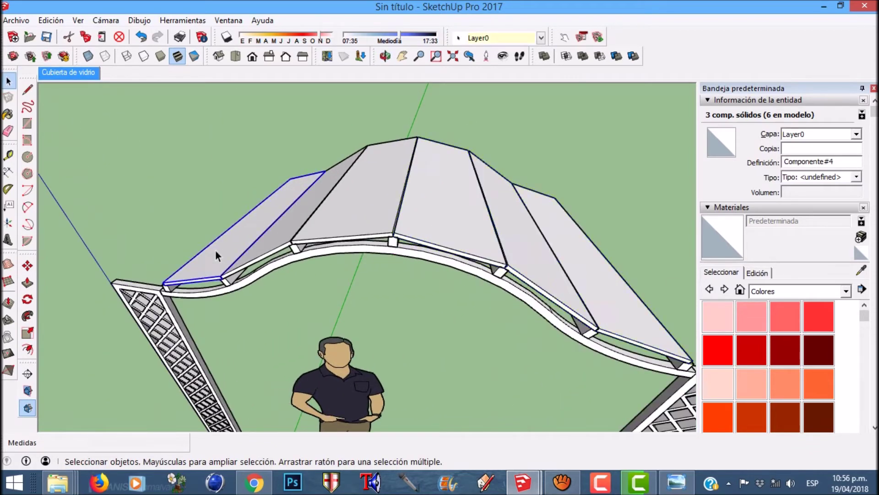
triple_click(216, 250)
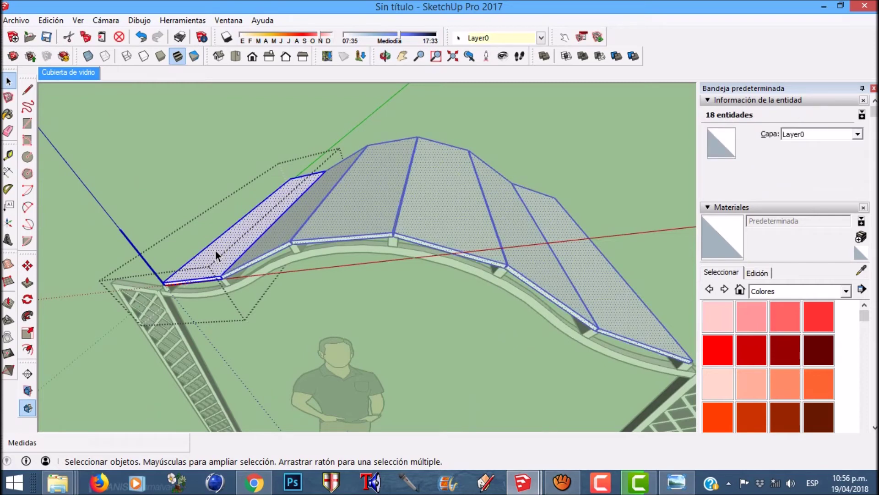
key(b)
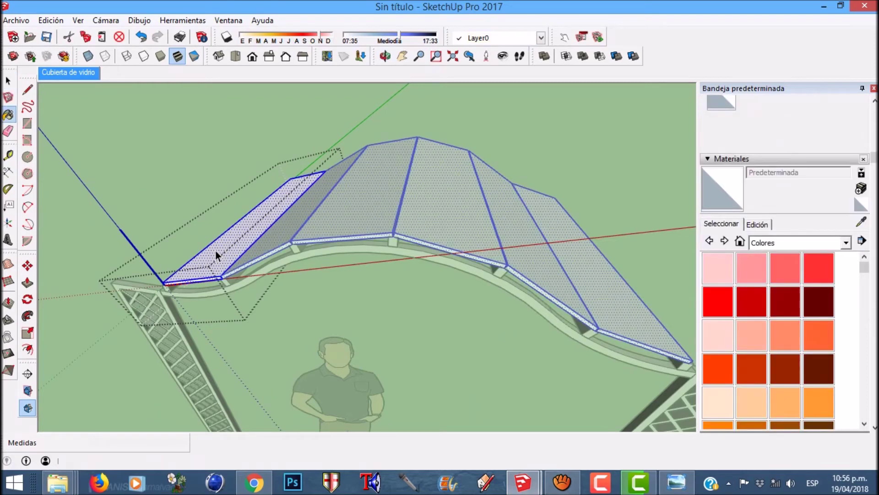
click(846, 242)
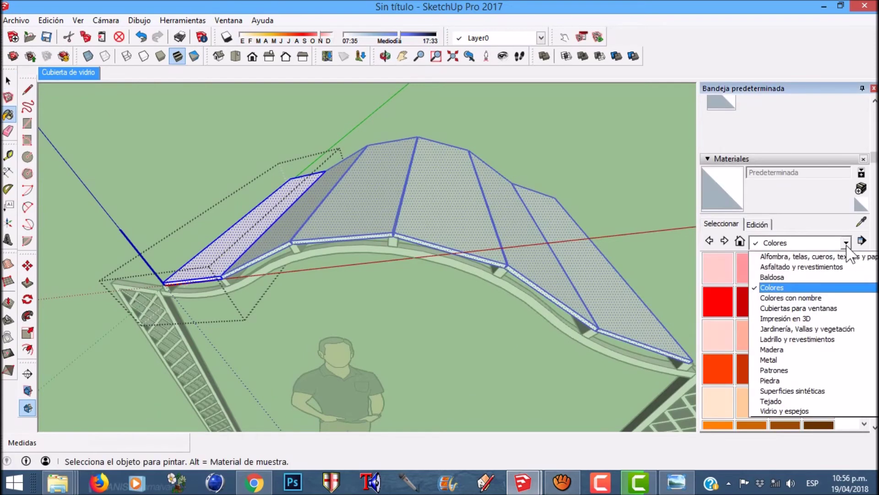
click(778, 412)
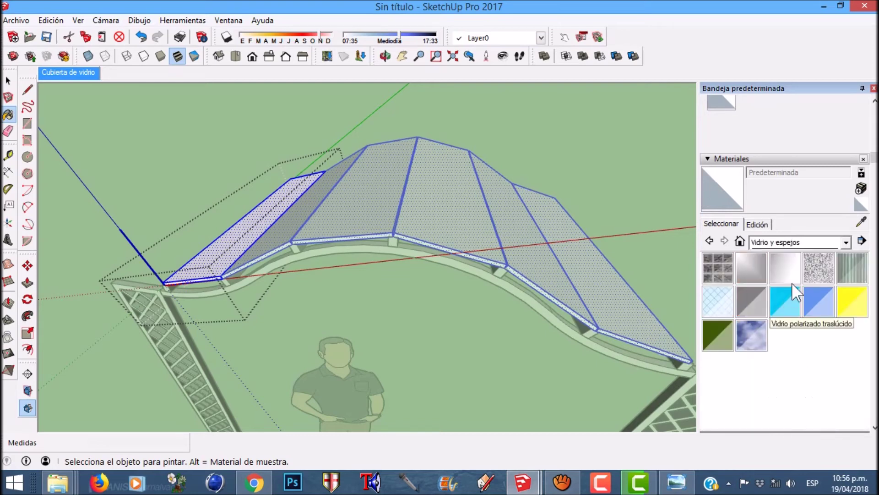
click(760, 303)
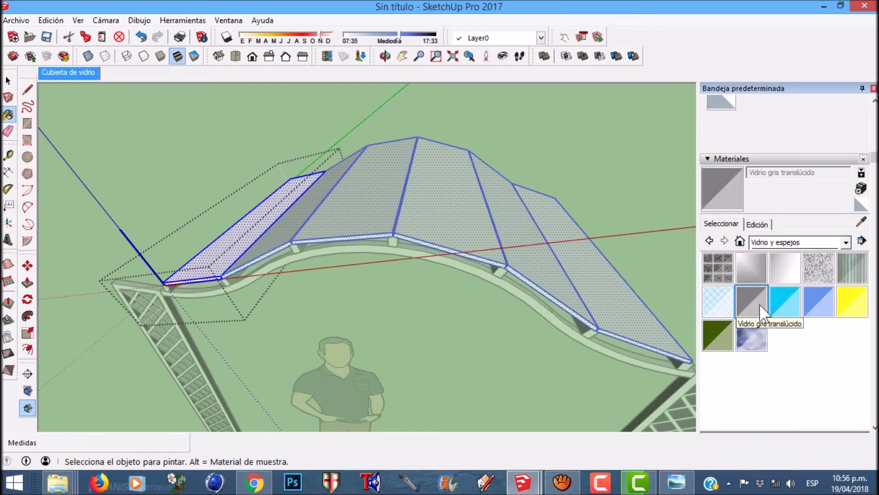
click(220, 250)
right_click(217, 207)
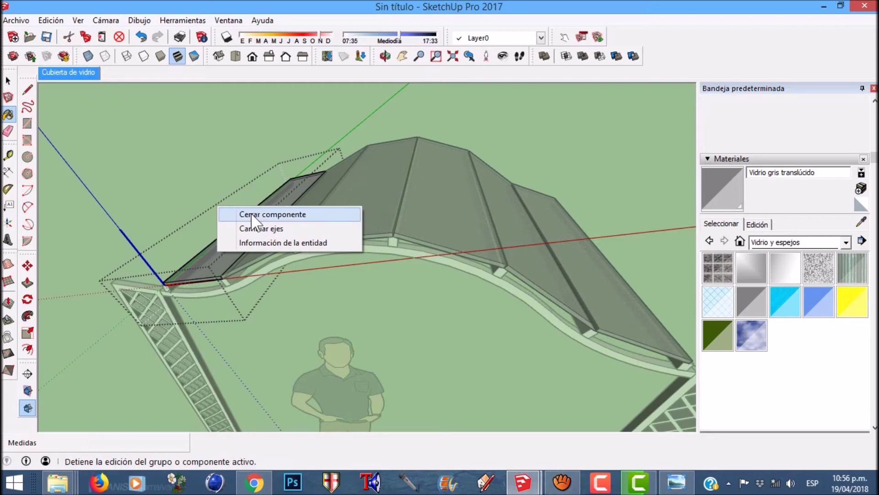
click(252, 216)
Inspect the finished glass roof and return to the matched-photo scene Cubierta de vidrio
mouse_move(379, 220)
middle_down()
mouse_move(393, 215)
mouse_move(355, 206)
mouse_move(349, 267)
mouse_move(363, 147)
mouse_move(496, 186)
mouse_move(469, 257)
mouse_move(435, 298)
mouse_move(229, 273)
mouse_move(261, 249)
mouse_move(467, 172)
mouse_move(275, 190)
middle_up()
scroll(349, 266, down, 5)
click(78, 71)
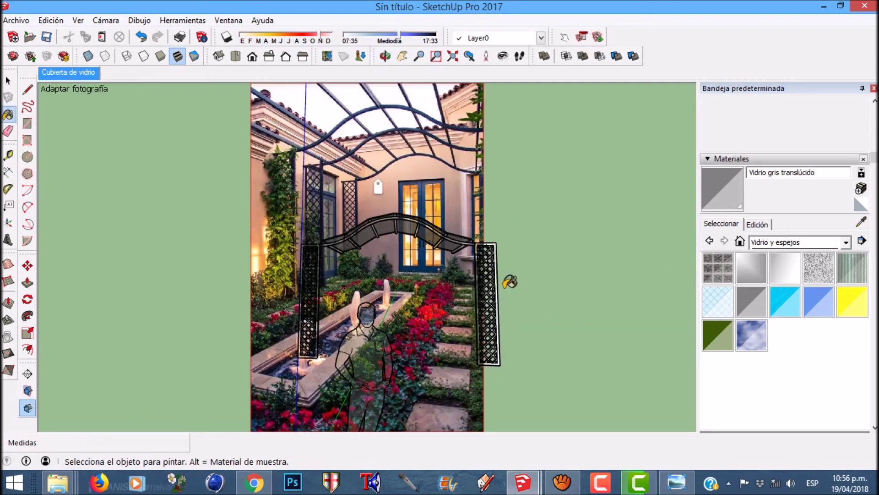